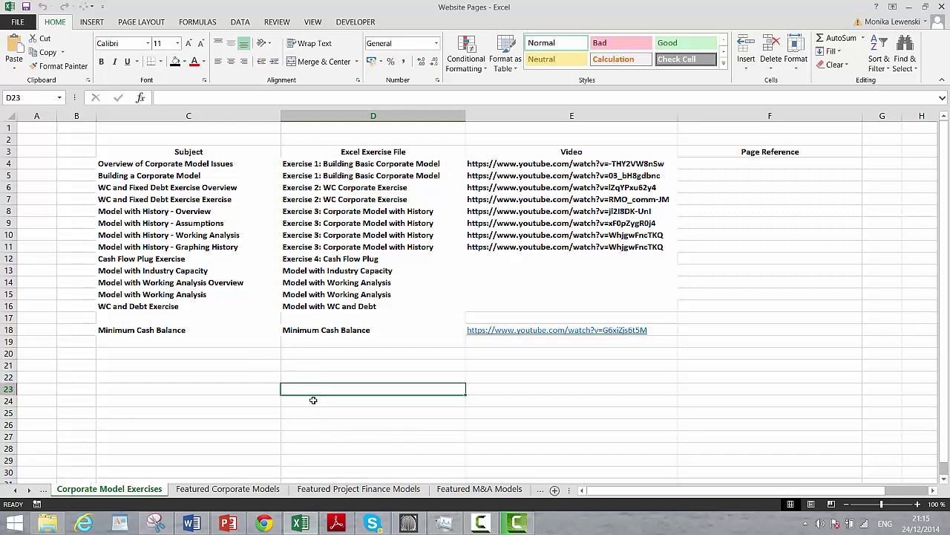
# Open the Exercise 4 - Cash Flow Plug workbook from the exercises folder in File Explorer.
pyautogui.click(47, 522)
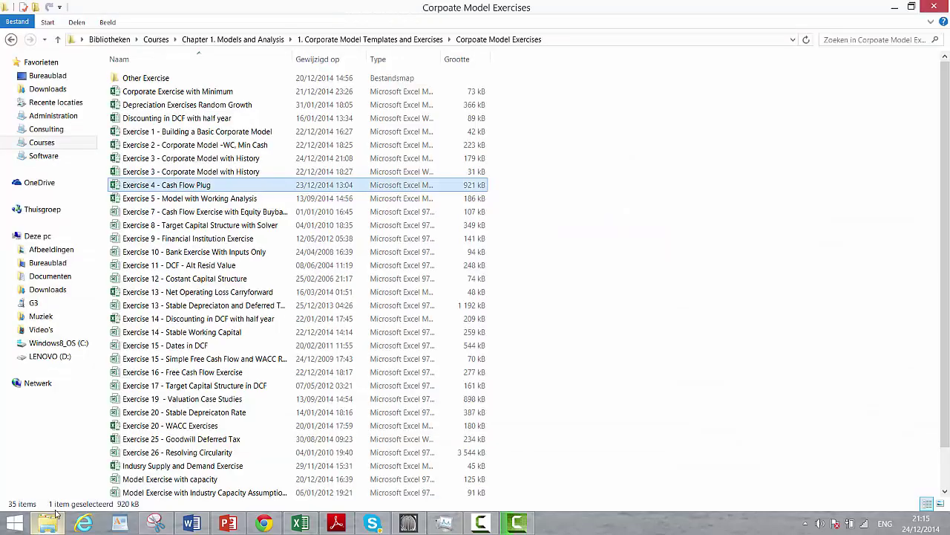
pyautogui.doubleClick(173, 185)
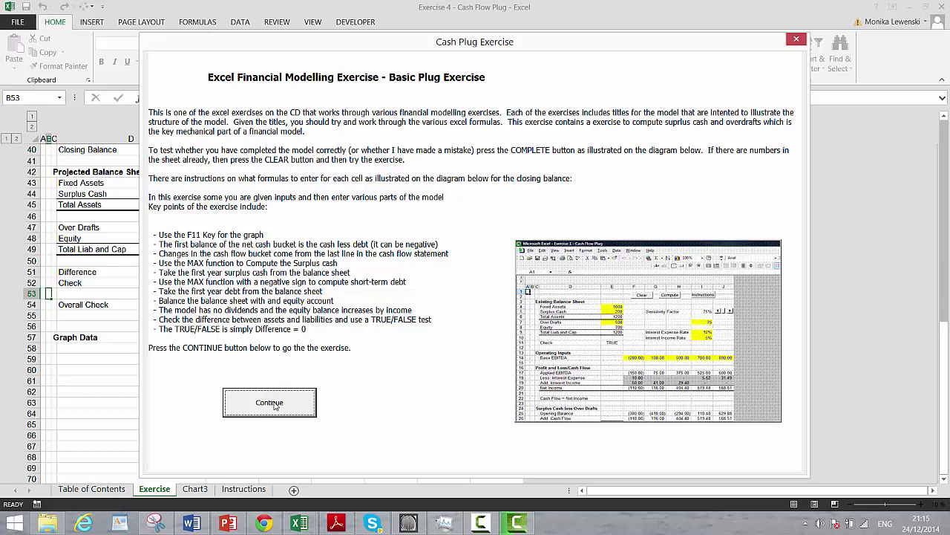
# Close the Cash Plug Exercise instructions window with Continue to reach the Exercise sheet.
pyautogui.click(271, 403)
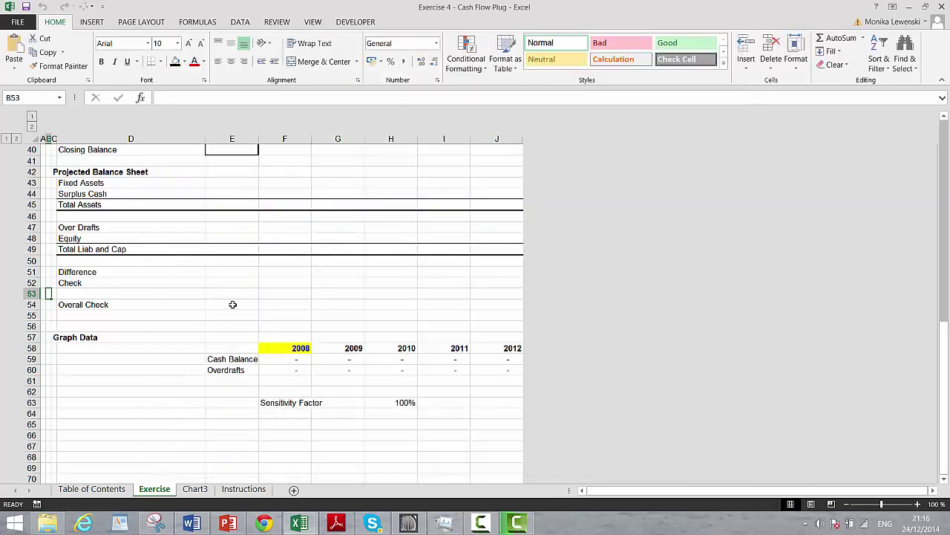
pyautogui.click(232, 305)
pyautogui.scroll(10, 233, 304)
pyautogui.click(232, 305)
pyautogui.scroll(3, 232, 304)
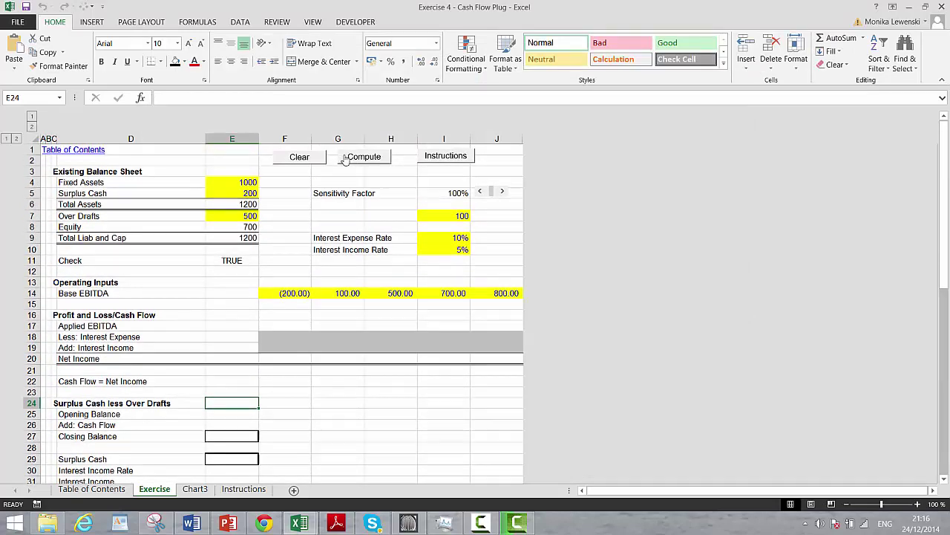
pyautogui.click(311, 161)
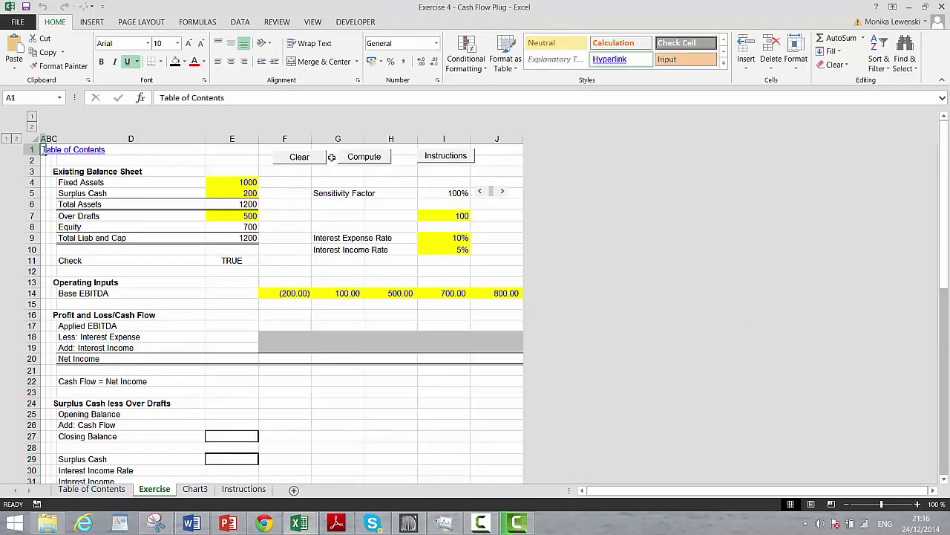
pyautogui.click(364, 158)
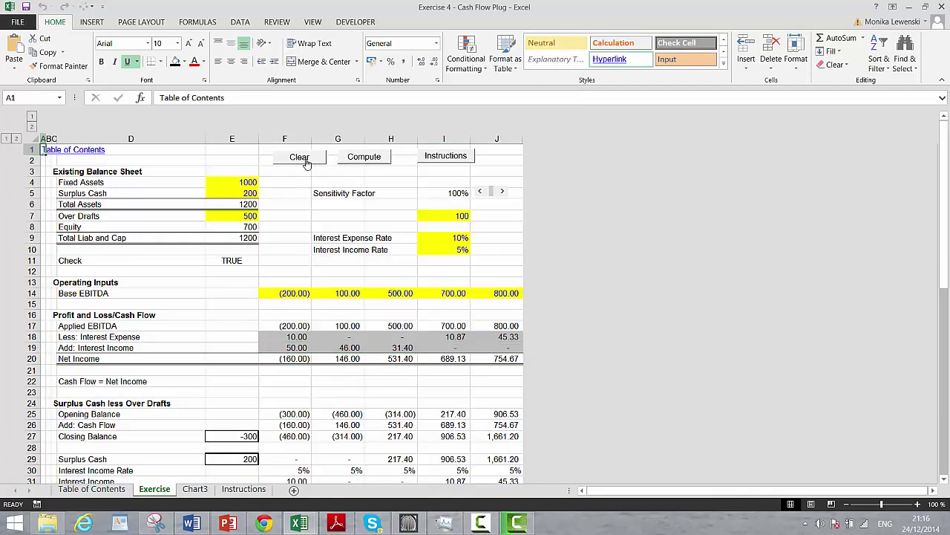
pyautogui.click(305, 161)
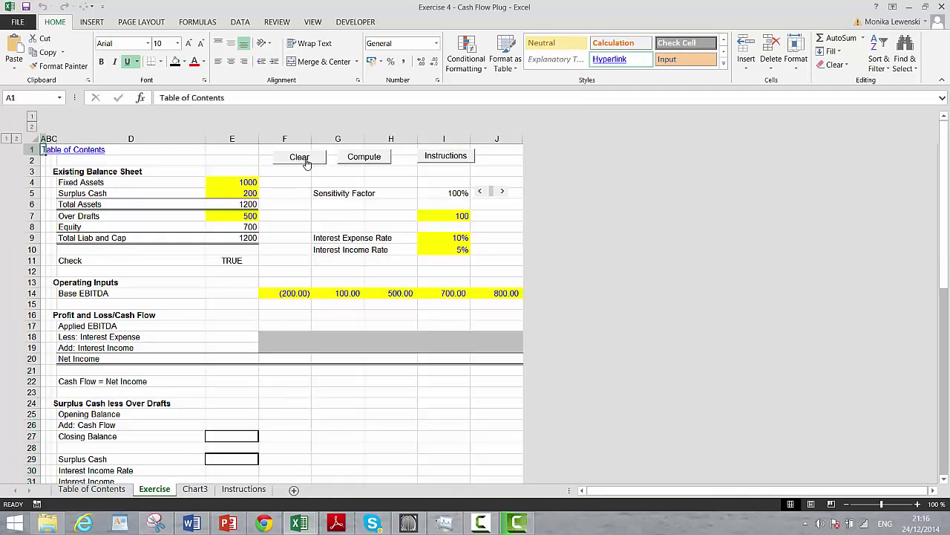
pyautogui.click(292, 318)
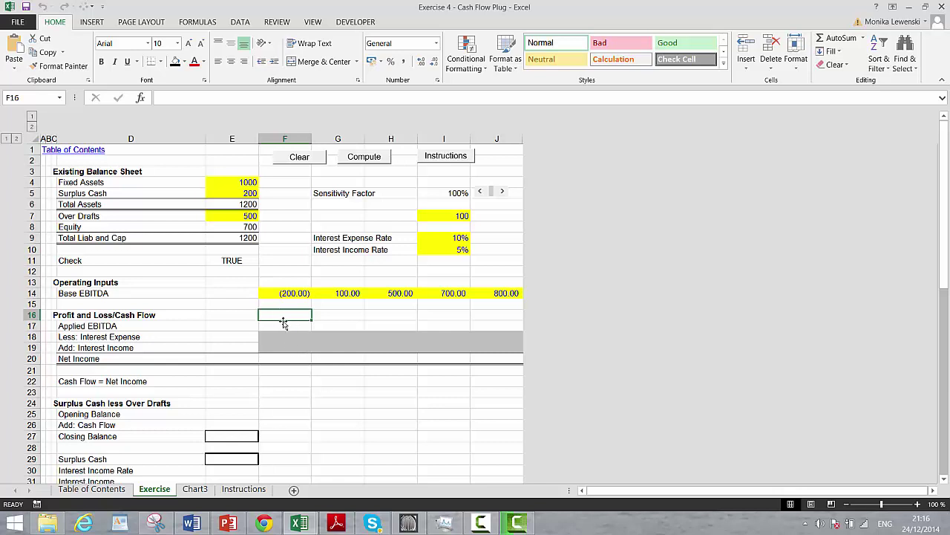
pyautogui.press('Right')
pyautogui.press('Up')
pyautogui.press('Up')
pyautogui.press('Up')
pyautogui.press('Up')
pyautogui.press('Up')
pyautogui.press('Up')
pyautogui.press('Up')
pyautogui.press('Up')
pyautogui.press('Up')
pyautogui.press('Up')
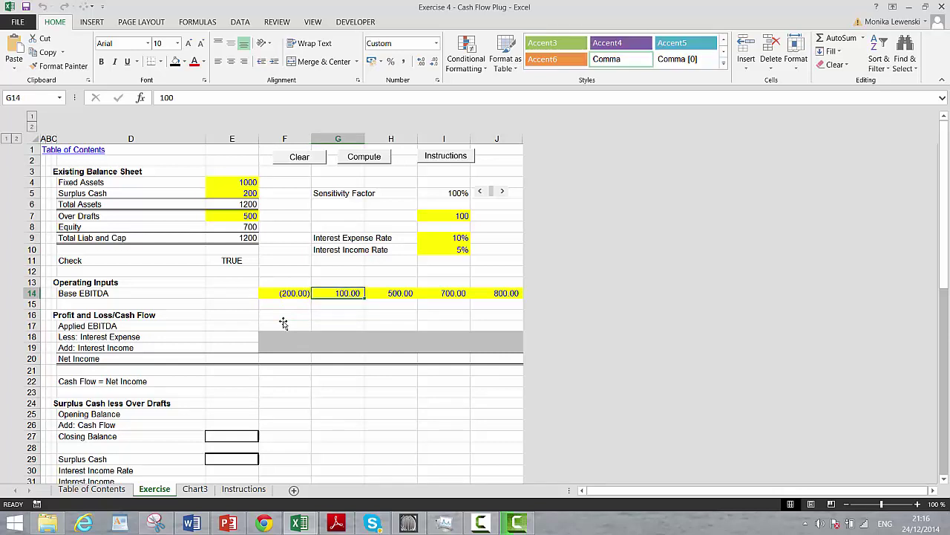
pyautogui.press('Right')
pyautogui.press('Down')
pyautogui.press('Down')
pyautogui.press('Down')
pyautogui.press('Down')
pyautogui.press('Down')
pyautogui.press('Down')
pyautogui.press('Down')
pyautogui.press('Down')
pyautogui.press('Down')
pyautogui.press('Down')
pyautogui.press('Down')
pyautogui.press('Down')
pyautogui.press('Down')
pyautogui.press('Down')
pyautogui.press('Down')
pyautogui.press('Down')
pyautogui.press('Down')
pyautogui.press('Down')
pyautogui.press('Down')
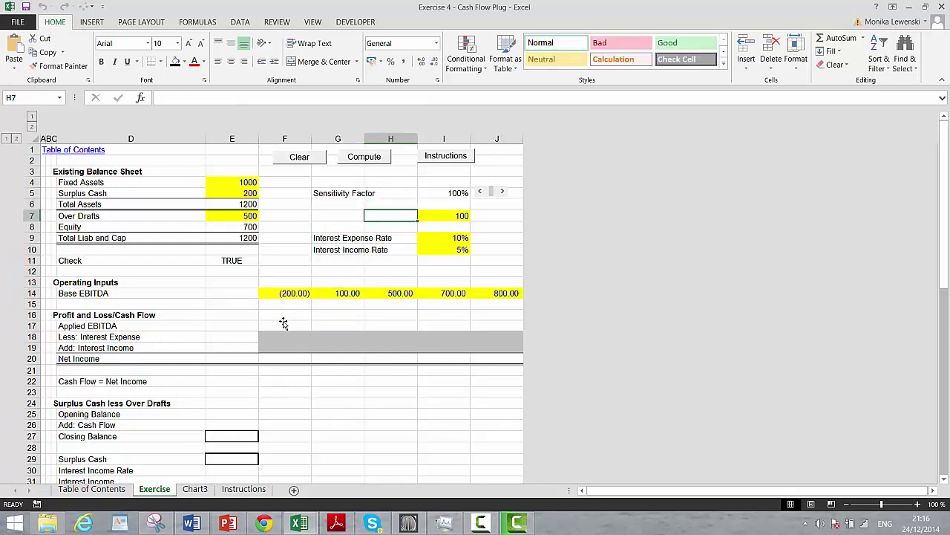
pyautogui.press('Up')
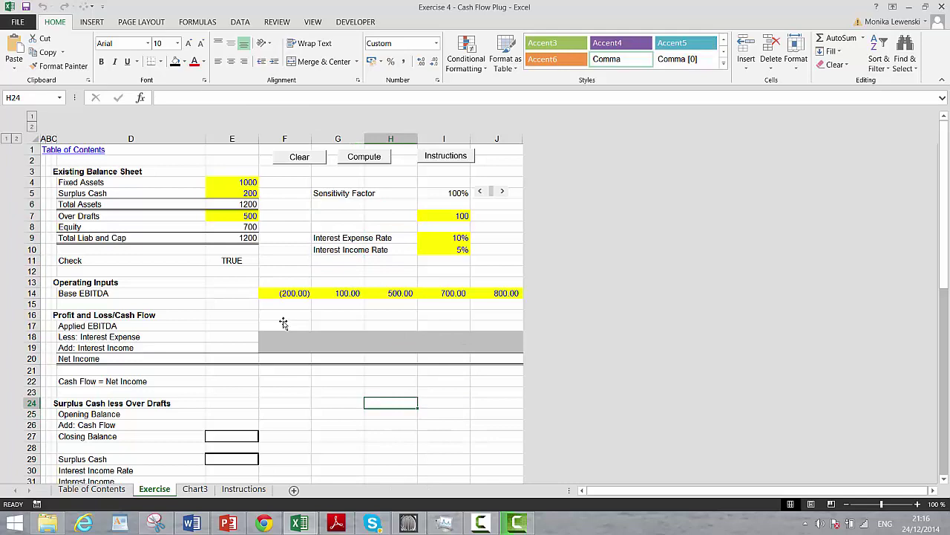
pyautogui.press('Down')
pyautogui.press('Down')
pyautogui.press('Down')
pyautogui.press('Down')
pyautogui.press('Down')
pyautogui.press('Down')
pyautogui.press('Down')
pyautogui.press('Down')
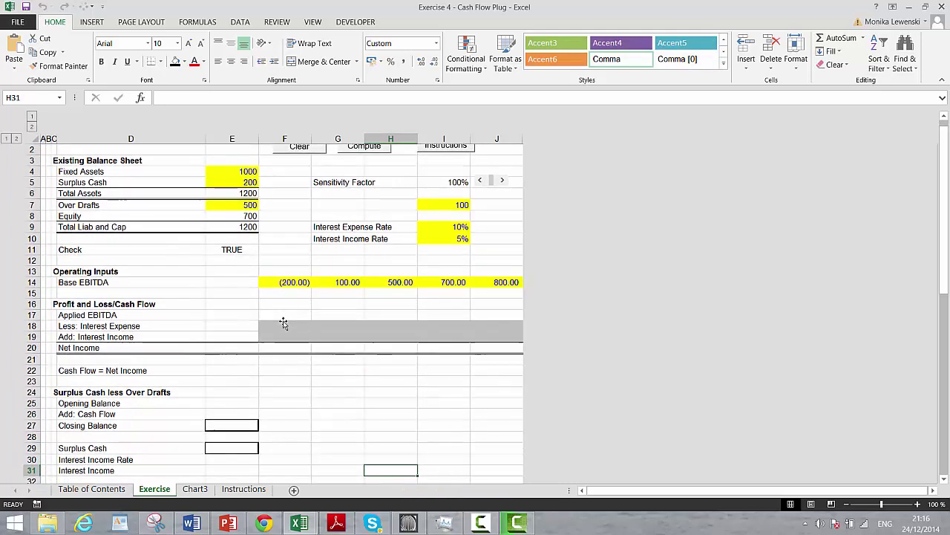
pyautogui.press('Up')
pyautogui.press('Up')
pyautogui.press('Up')
pyautogui.press('Right')
pyautogui.press('Right')
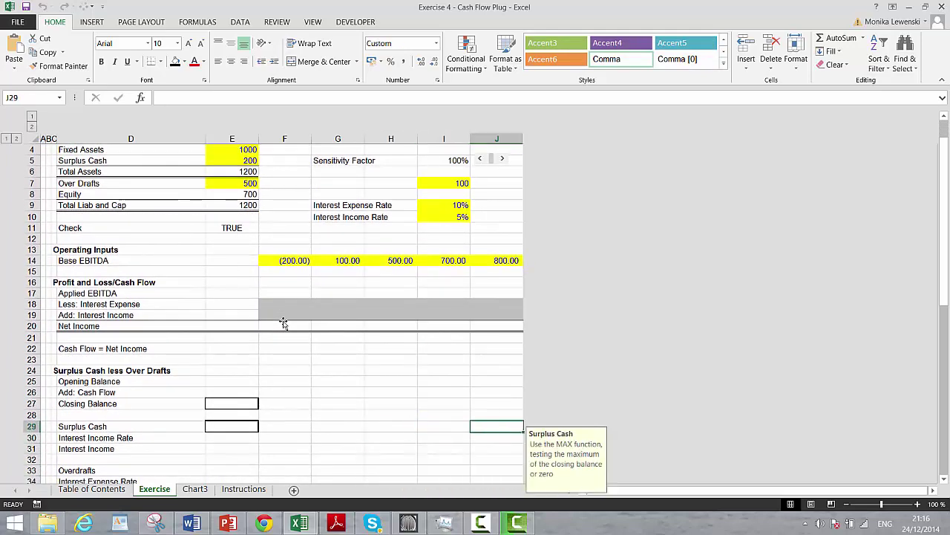
pyautogui.press('Left')
pyautogui.press('Left')
pyautogui.press('Left')
pyautogui.press('Left')
pyautogui.press('Up')
pyautogui.press('Up')
pyautogui.press('Up')
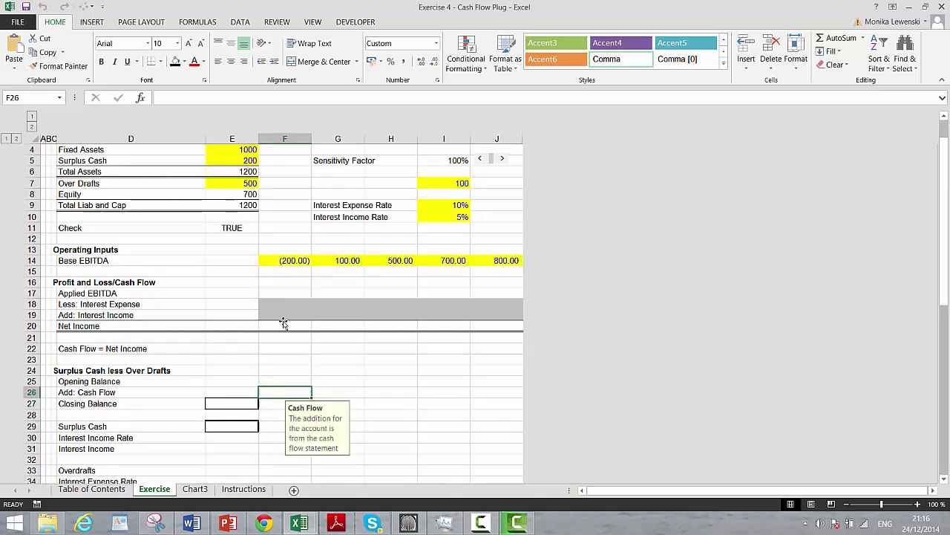
pyautogui.press('Down')
pyautogui.press('Down')
pyautogui.press('Up')
pyautogui.press('Up')
pyautogui.click(241, 23)
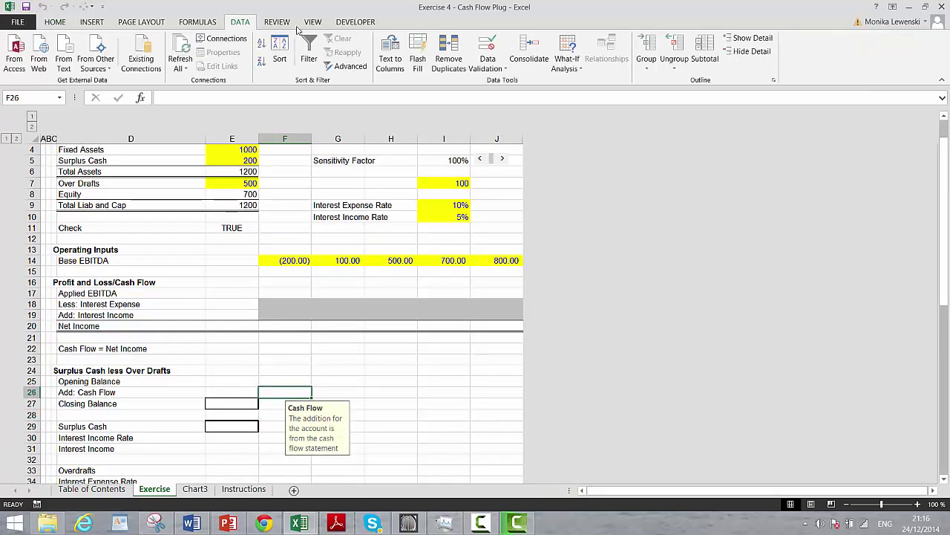
pyautogui.click(487, 66)
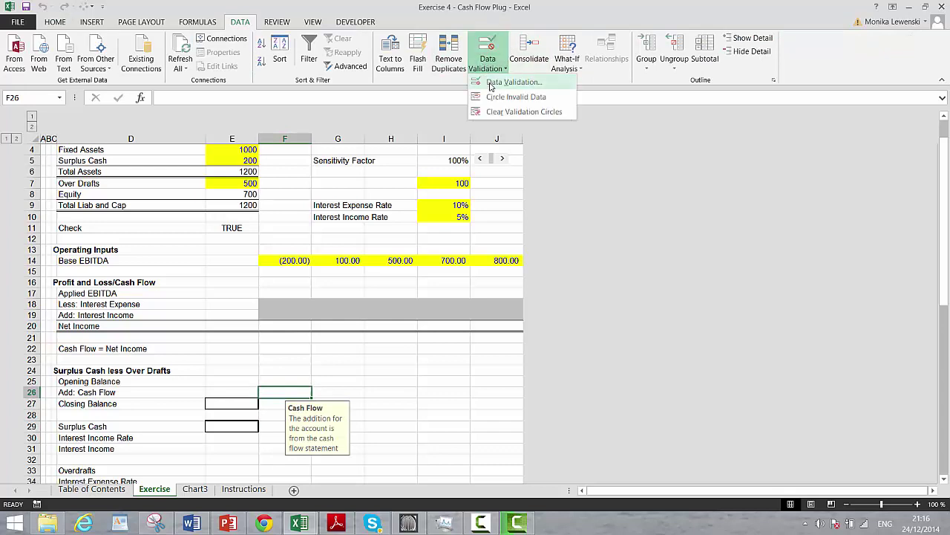
pyautogui.click(492, 82)
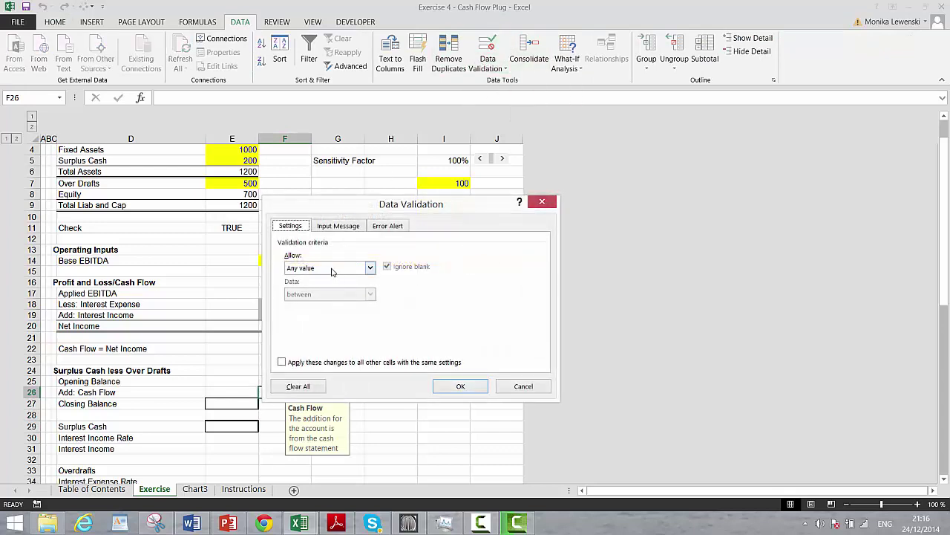
pyautogui.click(338, 226)
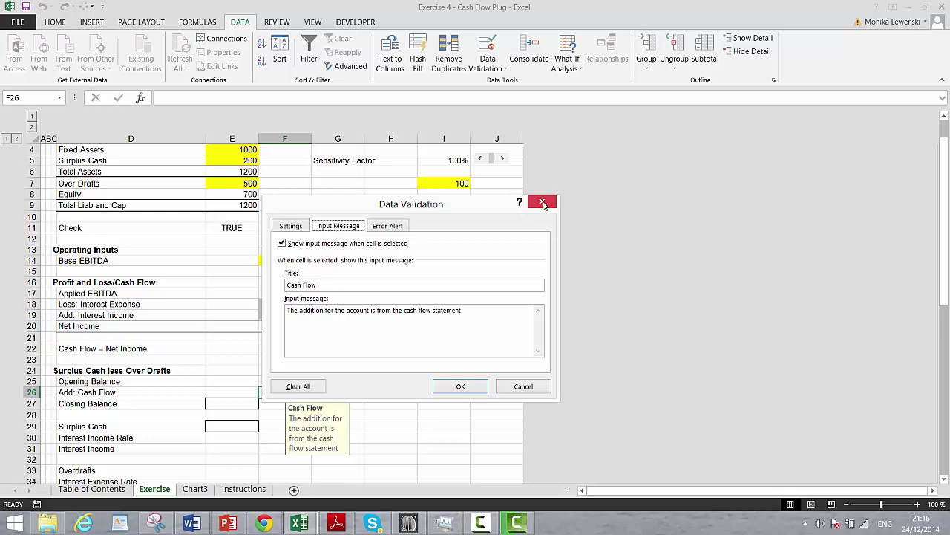
pyautogui.click(543, 203)
pyautogui.click(376, 358)
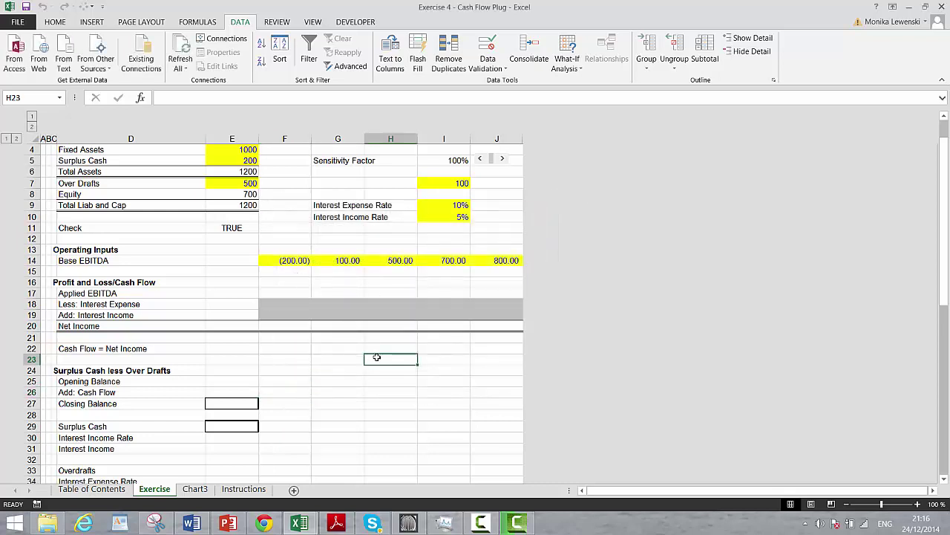
# Enter =F14*Sensitivity as Applied EBITDA in F17 and fill it across to J17.
pyautogui.press('Up')
pyautogui.press('Up')
pyautogui.press('Up')
pyautogui.press('Up')
pyautogui.press('Up')
pyautogui.press('Up')
pyautogui.press('Up')
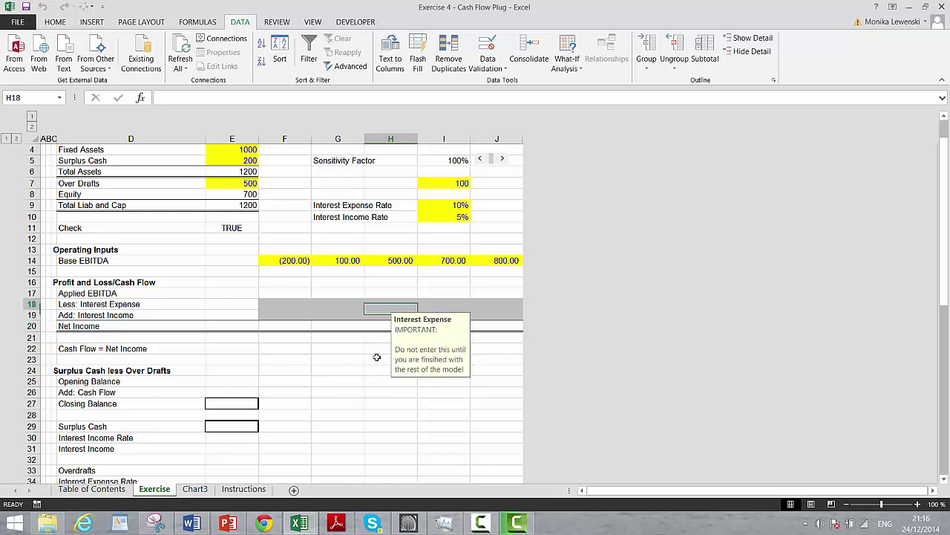
pyautogui.press('Left')
pyautogui.press('Left')
pyautogui.press('Left')
pyautogui.press('Left')
pyautogui.press('Left')
pyautogui.press('Left')
pyautogui.press('Down')
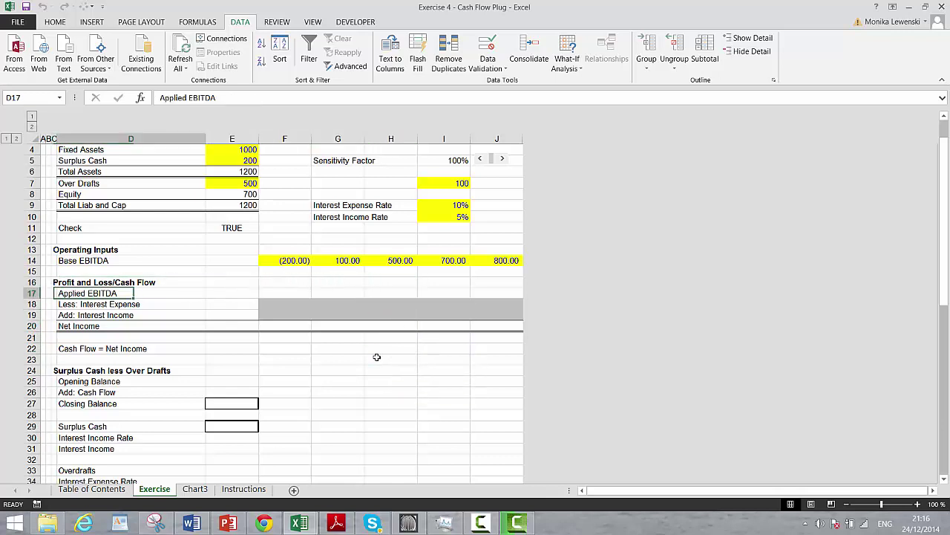
pyautogui.press('Right')
pyautogui.press('Right')
pyautogui.press('Right')
pyautogui.press('Right')
pyautogui.write('=')
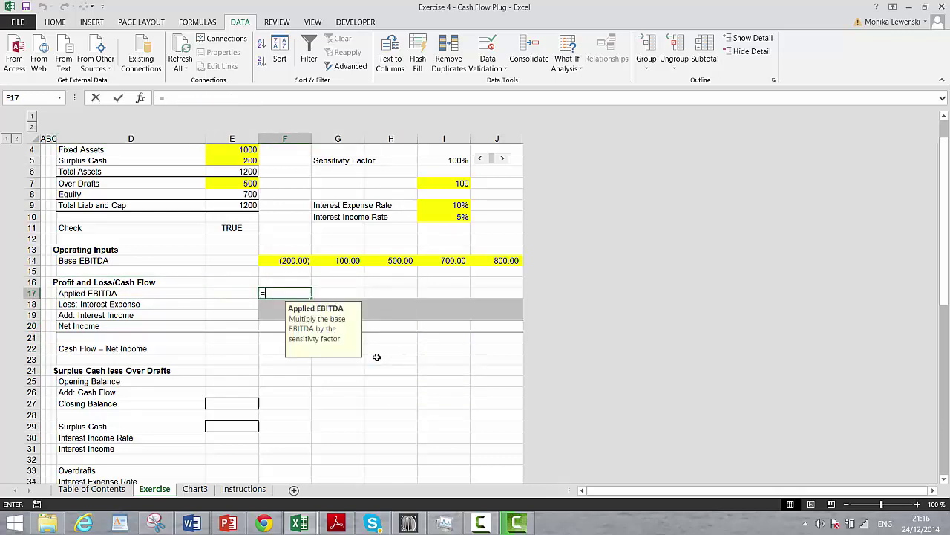
pyautogui.press('Up')
pyautogui.press('Up')
pyautogui.press('Up')
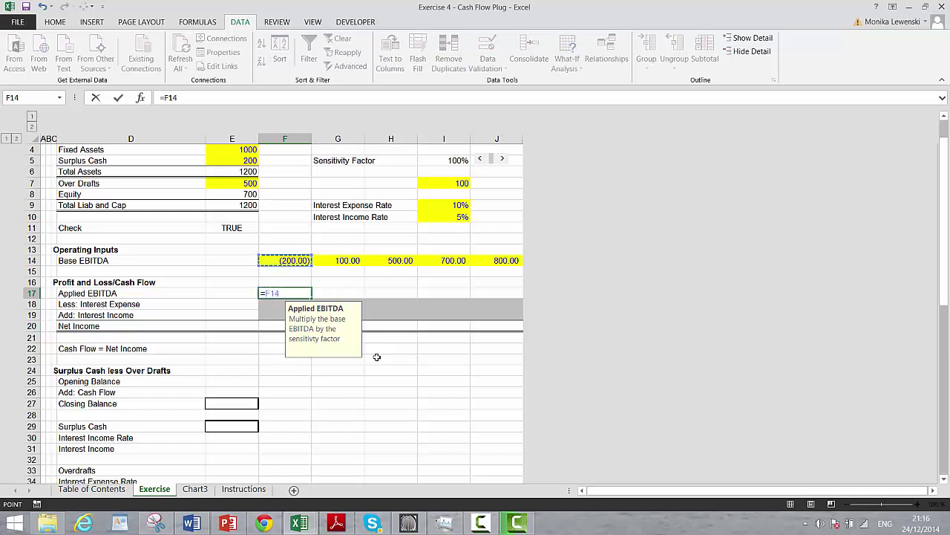
pyautogui.write('*')
pyautogui.press('Up')
pyautogui.press('Up')
pyautogui.press('Up')
pyautogui.press('Up')
pyautogui.press('Up')
pyautogui.press('Up')
pyautogui.press('Up')
pyautogui.press('Up')
pyautogui.press('Up')
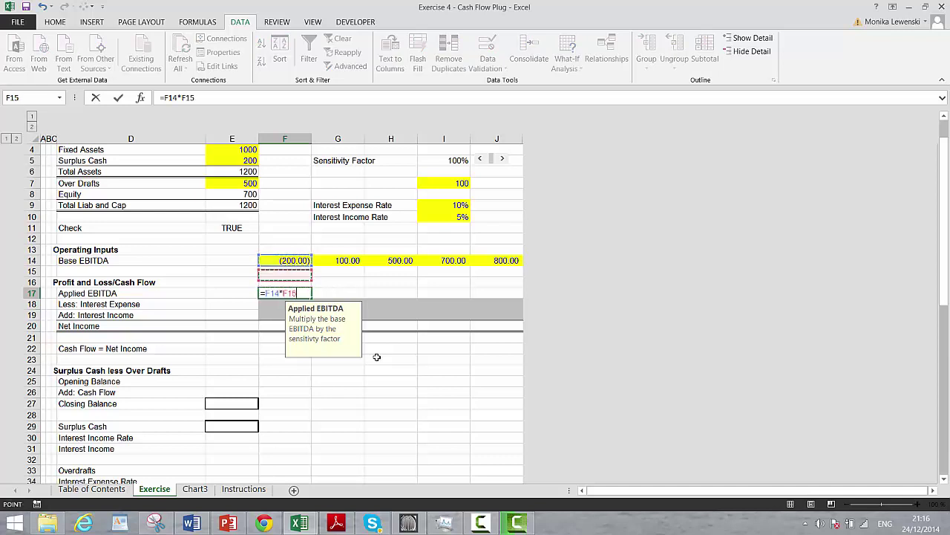
pyautogui.press('Up')
pyautogui.press('Up')
pyautogui.press('Up')
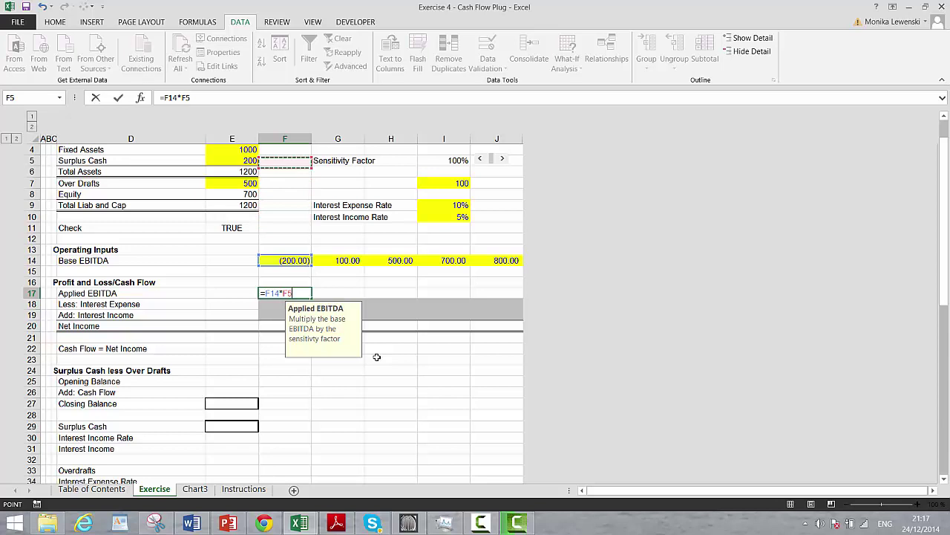
pyautogui.press('Right')
pyautogui.press('Right')
pyautogui.press('Right')
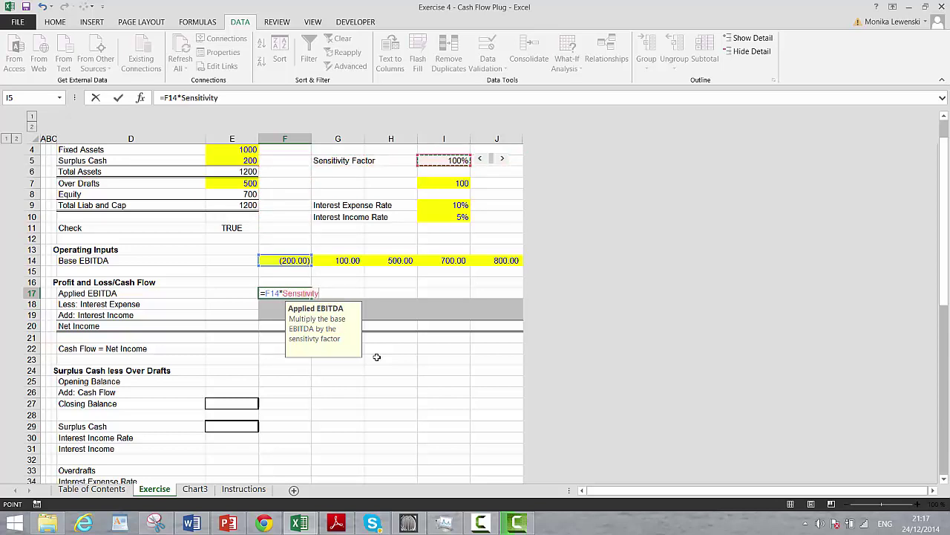
pyautogui.press('Return')
pyautogui.press('Up')
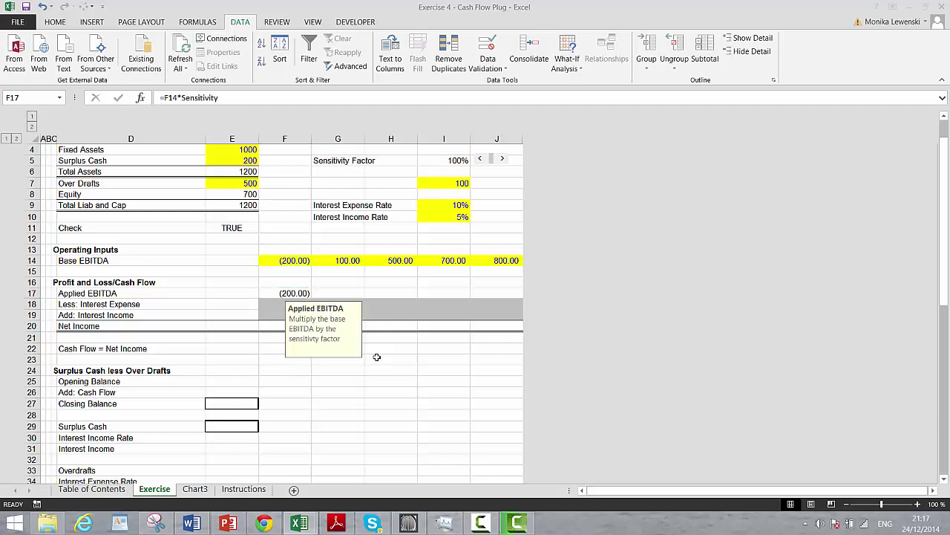
pyautogui.hotkey('shift', 'Right')
pyautogui.hotkey('shift', 'Right')
pyautogui.hotkey('shift', 'Right')
pyautogui.hotkey('shift', 'Right')
pyautogui.hotkey('ctrl', 'r')
# Switch to the other workbook and back, then go to the Interest Expense cell F18.
pyautogui.hotkey('ctrl', 'Tab')
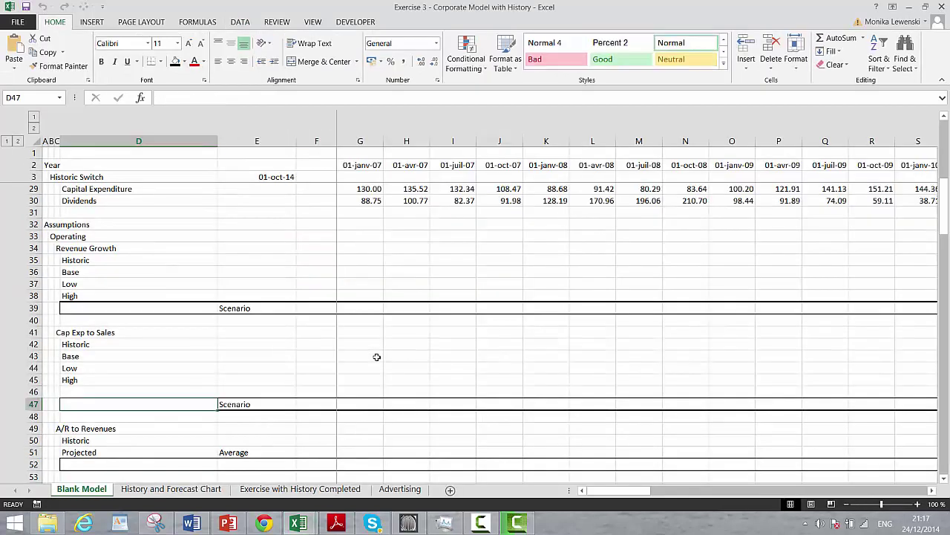
pyautogui.hotkey('ctrl', 'Tab')
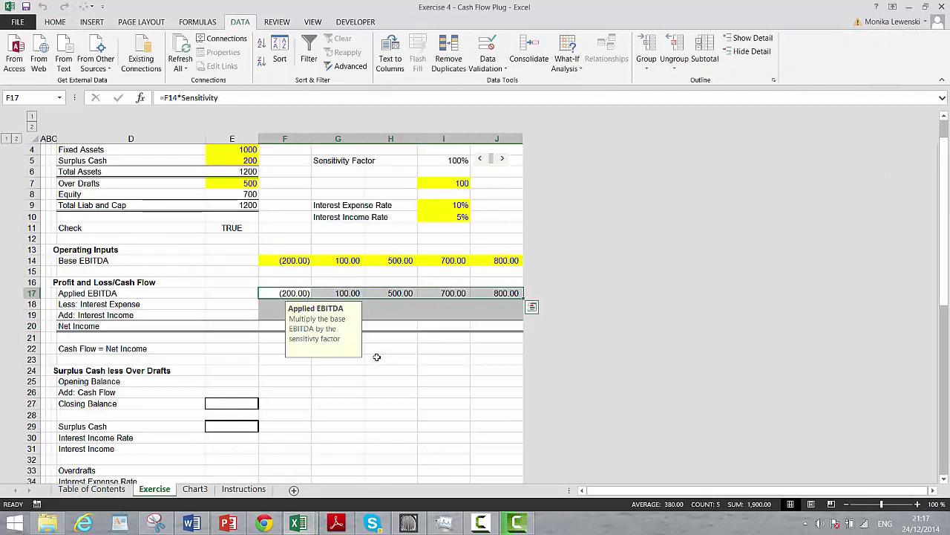
pyautogui.press('Down')
pyautogui.press('Left')
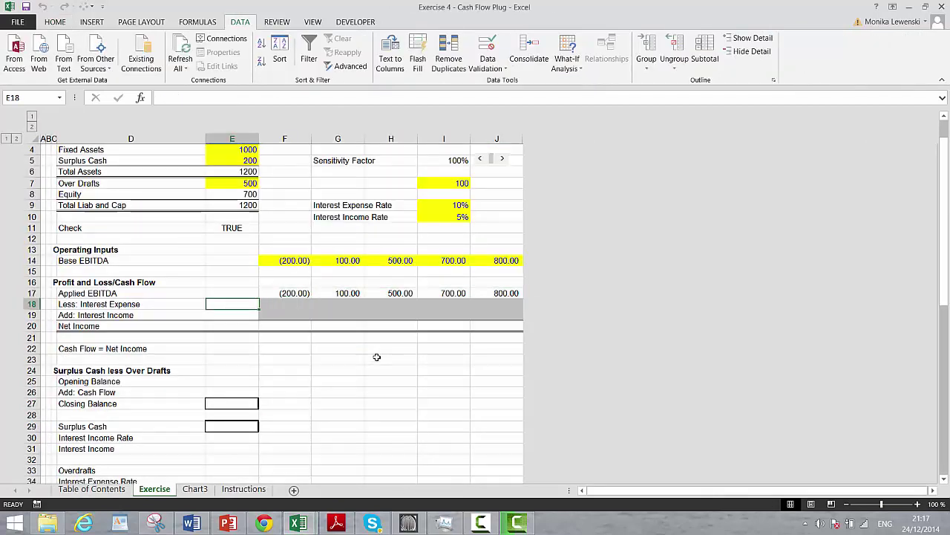
pyautogui.press('Up')
pyautogui.press('Right')
pyautogui.press('Down')
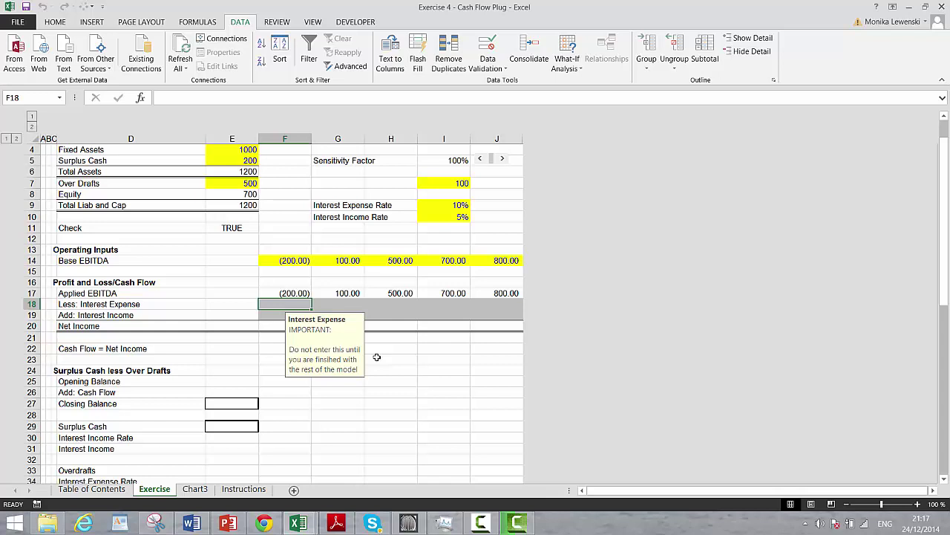
# Link F18 to interest expense row 35 and F19 to interest income, filling both to column J.
pyautogui.write('=')
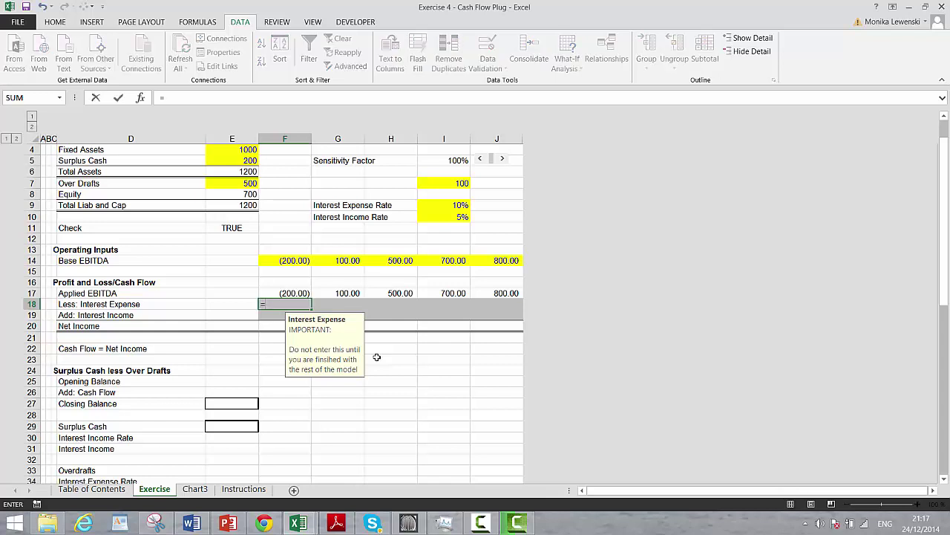
pyautogui.press('Down')
pyautogui.press('Down')
pyautogui.press('Down')
pyautogui.press('Down')
pyautogui.press('Down')
pyautogui.press('Down')
pyautogui.press('Down')
pyautogui.press('Down')
pyautogui.press('Down')
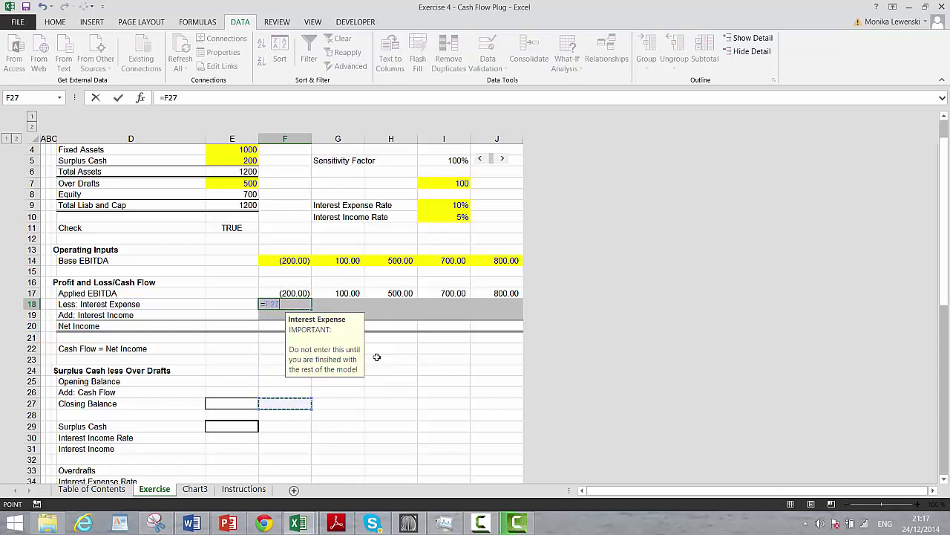
pyautogui.press('Down')
pyautogui.press('Down')
pyautogui.press('Down')
pyautogui.press('Down')
pyautogui.press('Down')
pyautogui.press('Down')
pyautogui.press('Down')
pyautogui.press('Down')
pyautogui.press('Down')
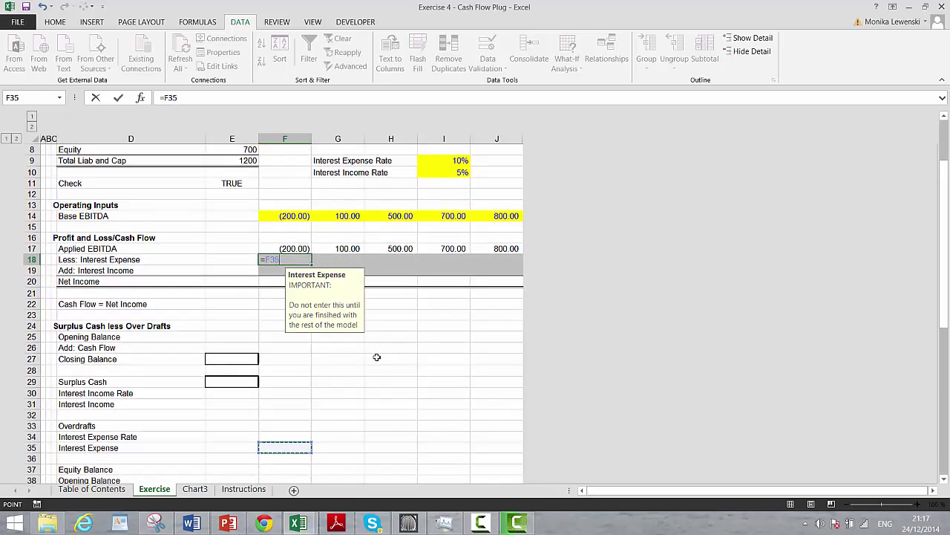
pyautogui.press('Return')
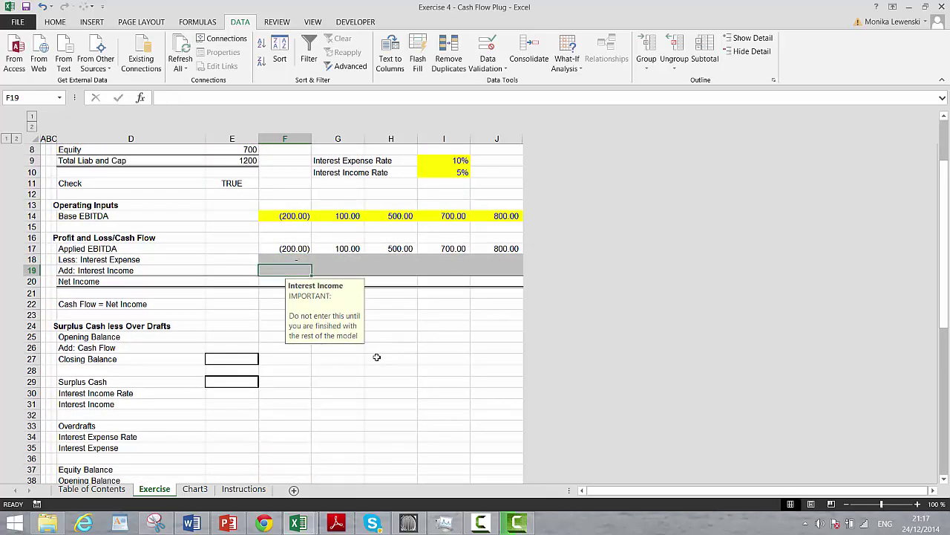
pyautogui.write('=')
pyautogui.press('Down')
pyautogui.press('Down')
pyautogui.press('Down')
pyautogui.press('Down')
pyautogui.press('Down')
pyautogui.press('Down')
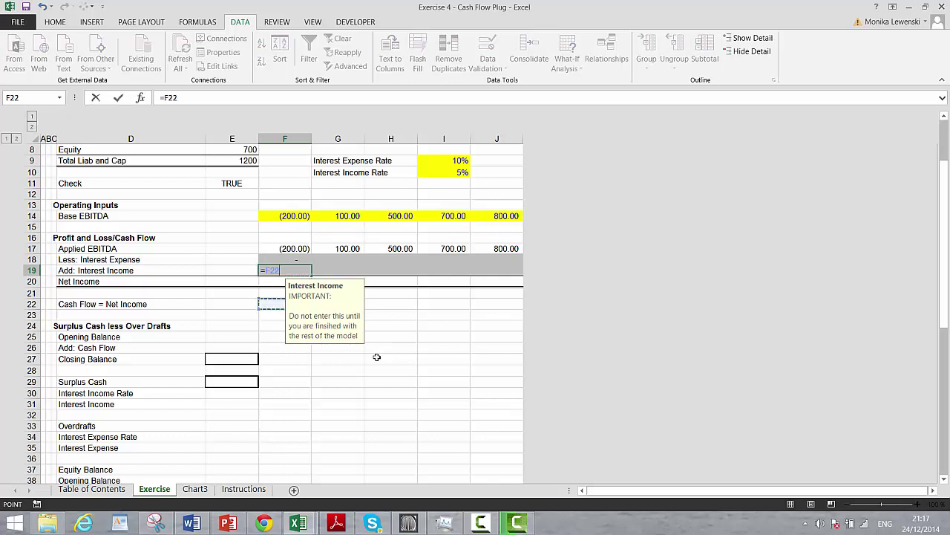
pyautogui.press('Down')
pyautogui.press('Down')
pyautogui.press('Down')
pyautogui.press('Down')
pyautogui.press('Down')
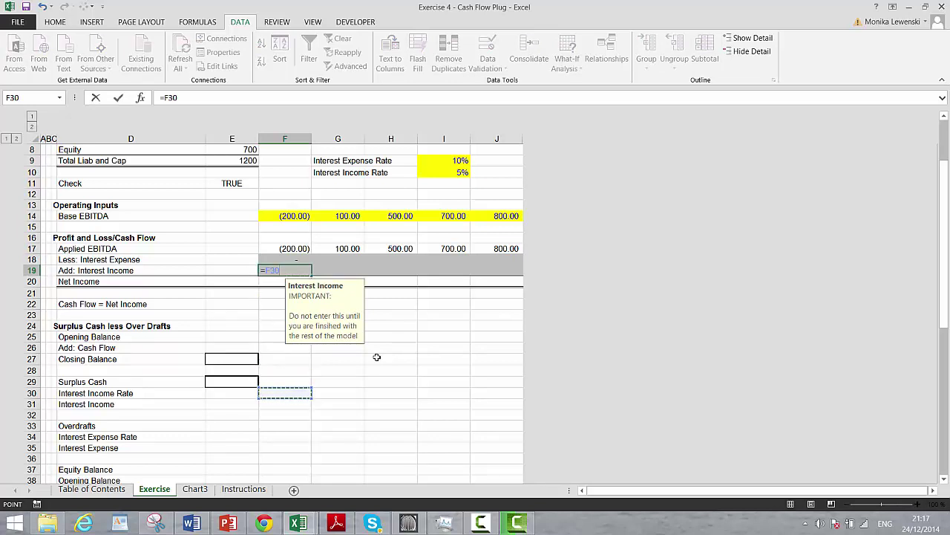
pyautogui.press('Return')
pyautogui.press('Up')
pyautogui.press('Up')
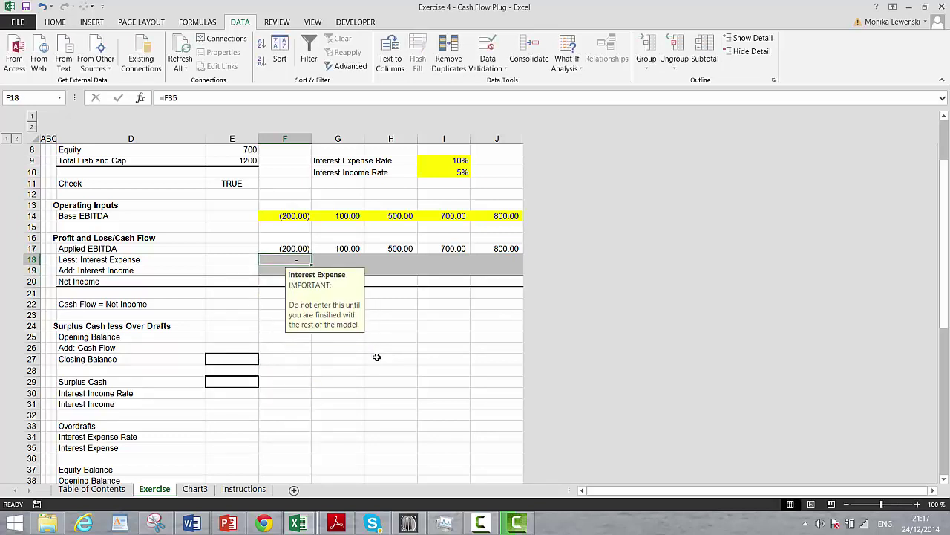
pyautogui.hotkey('ctrl', 'r')
# Enter Net Income =F17-F18+F19 in F20 and fill it across to J20.
pyautogui.press('Left')
pyautogui.press('Down')
pyautogui.press('Down')
pyautogui.press('Right')
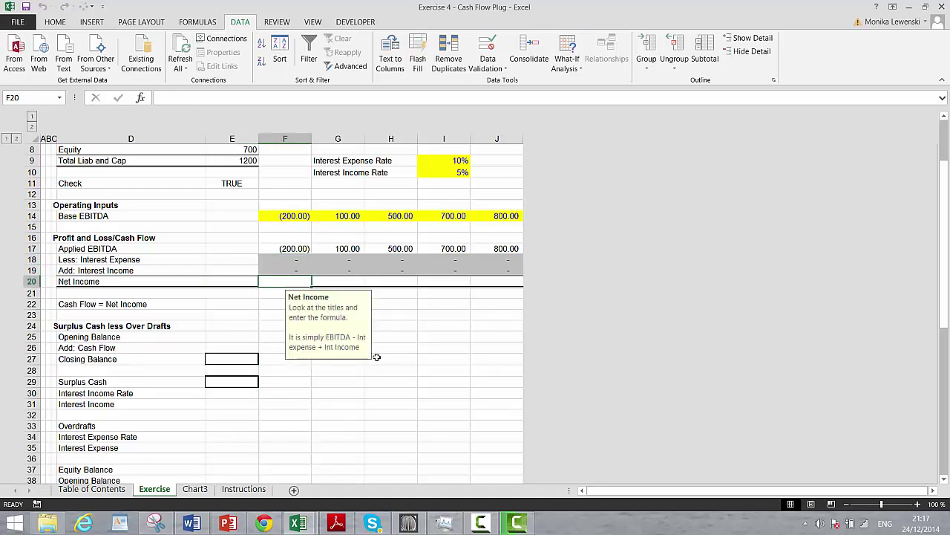
pyautogui.write('=')
pyautogui.press('Up')
pyautogui.press('Up')
pyautogui.press('Up')
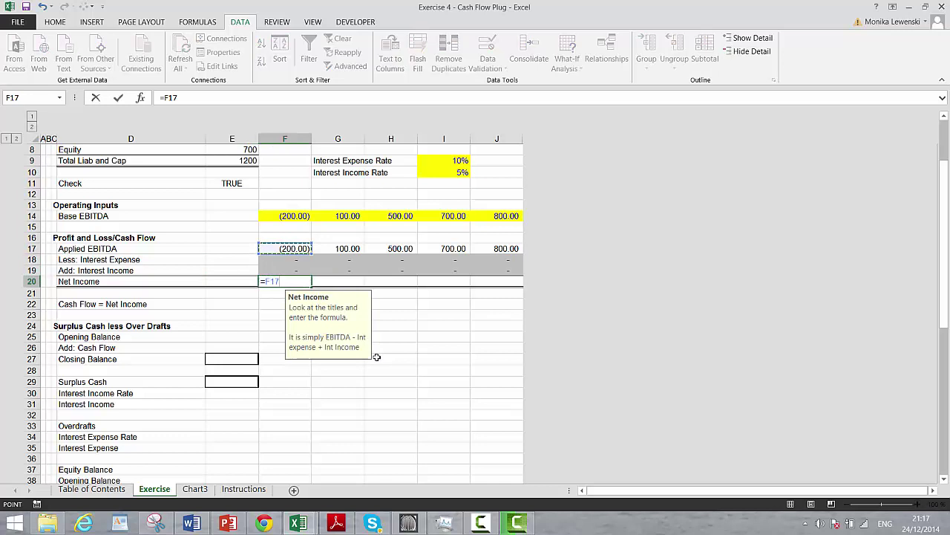
pyautogui.write('-')
pyautogui.press('Up')
pyautogui.press('Up')
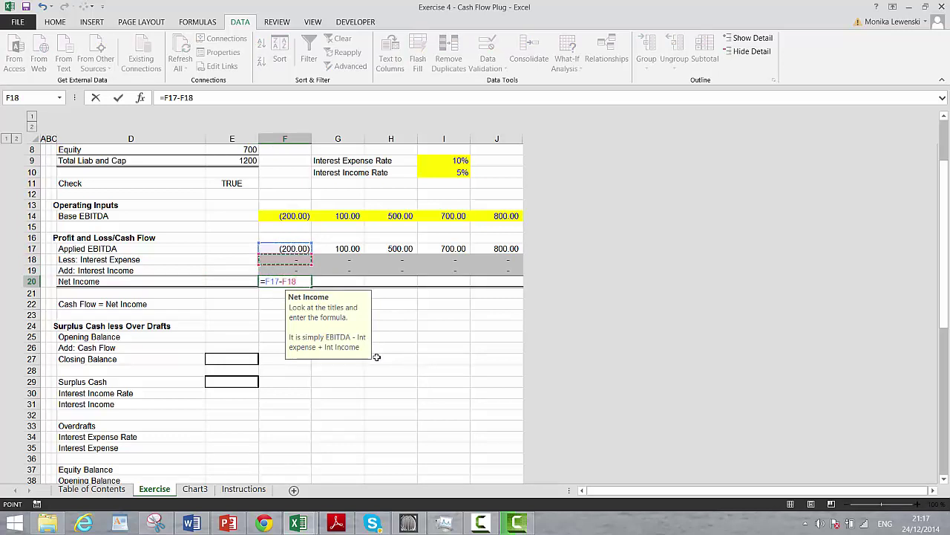
pyautogui.write('+')
pyautogui.press('Up')
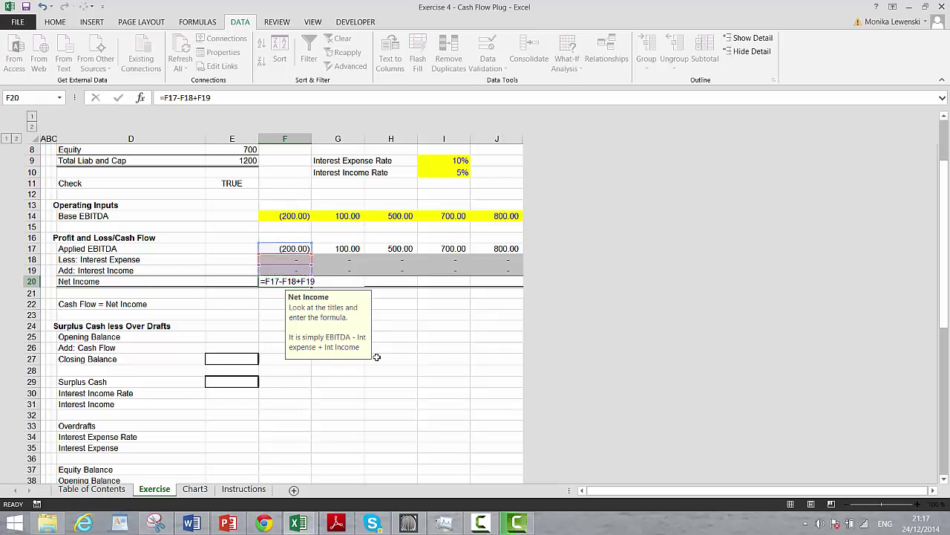
pyautogui.hotkey('ctrl', 'Return')
pyautogui.hotkey('shift', 'Right')
pyautogui.hotkey('shift', 'Right')
pyautogui.hotkey('shift', 'Right')
pyautogui.hotkey('shift', 'Right')
pyautogui.hotkey('ctrl', 'r')
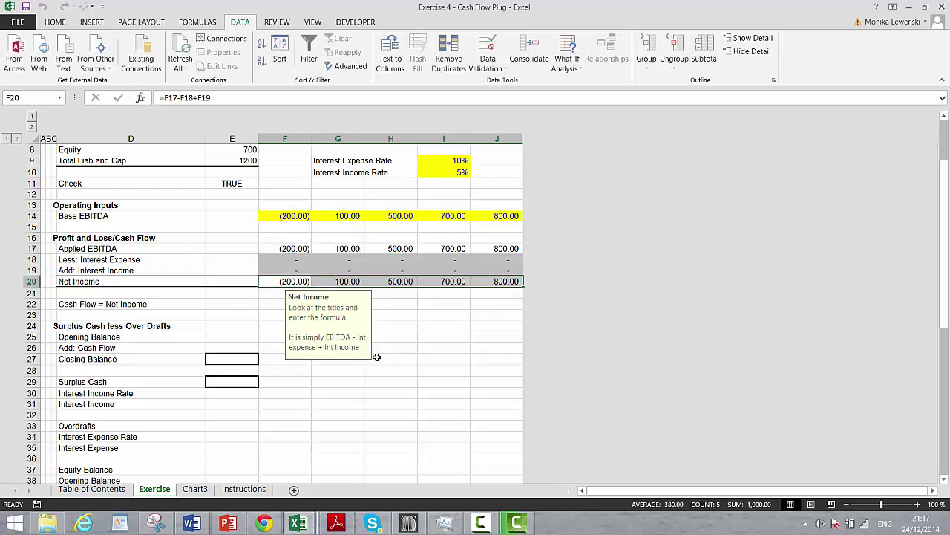
# Set Cash Flow in F22 to =F20 and fill it across to J22.
pyautogui.press('Down')
pyautogui.press('Down')
pyautogui.press('Down')
pyautogui.press('Up')
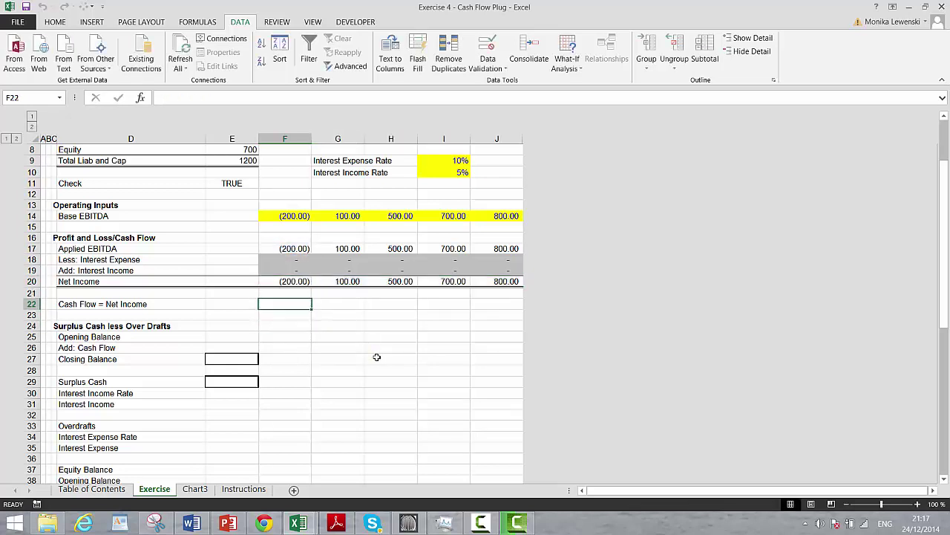
pyautogui.write('=')
pyautogui.press('Up')
pyautogui.press('Up')
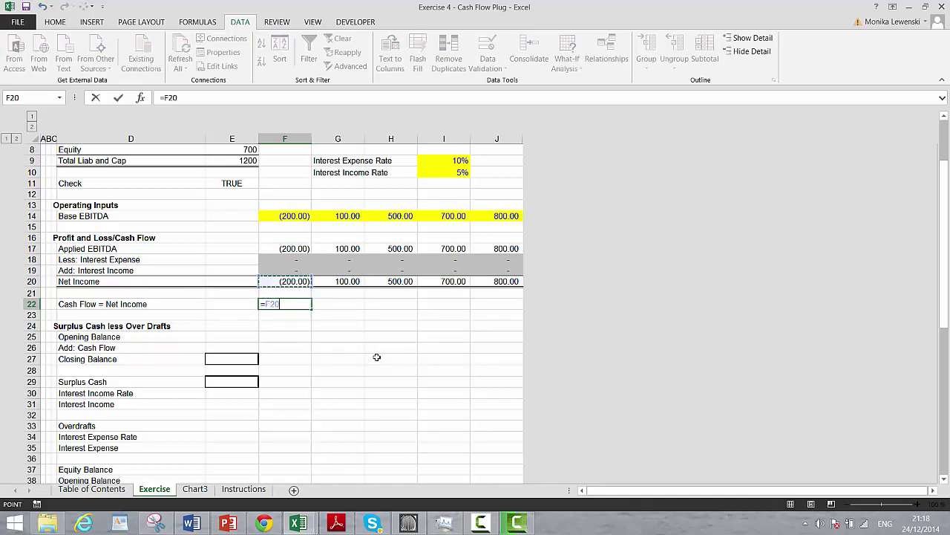
pyautogui.press('Return')
pyautogui.press('Up')
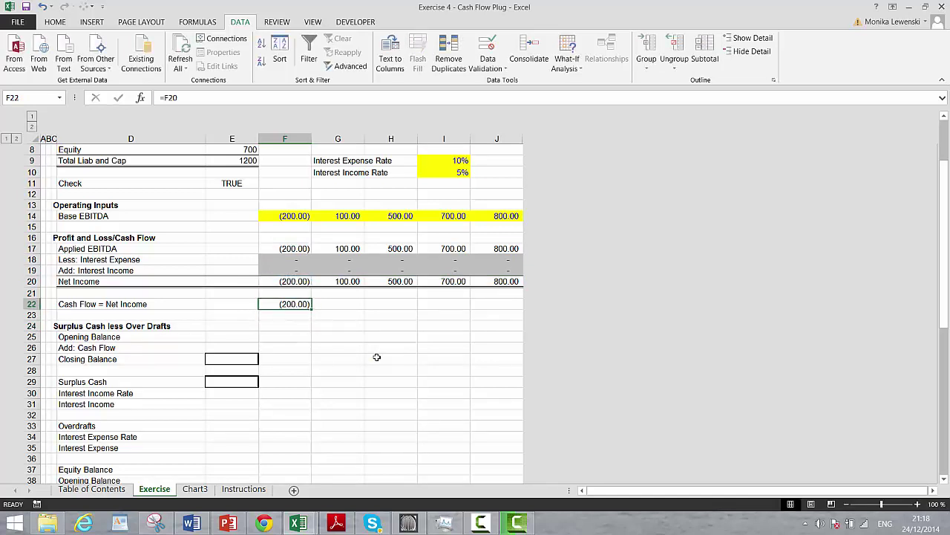
pyautogui.hotkey('shift', 'Right')
pyautogui.hotkey('shift', 'Right')
pyautogui.hotkey('shift', 'Right')
pyautogui.hotkey('shift', 'Right')
pyautogui.hotkey('ctrl', 'r')
pyautogui.hotkey('shift', 'Left')
pyautogui.hotkey('shift', 'Left')
pyautogui.hotkey('shift', 'Left')
pyautogui.hotkey('shift', 'Left')
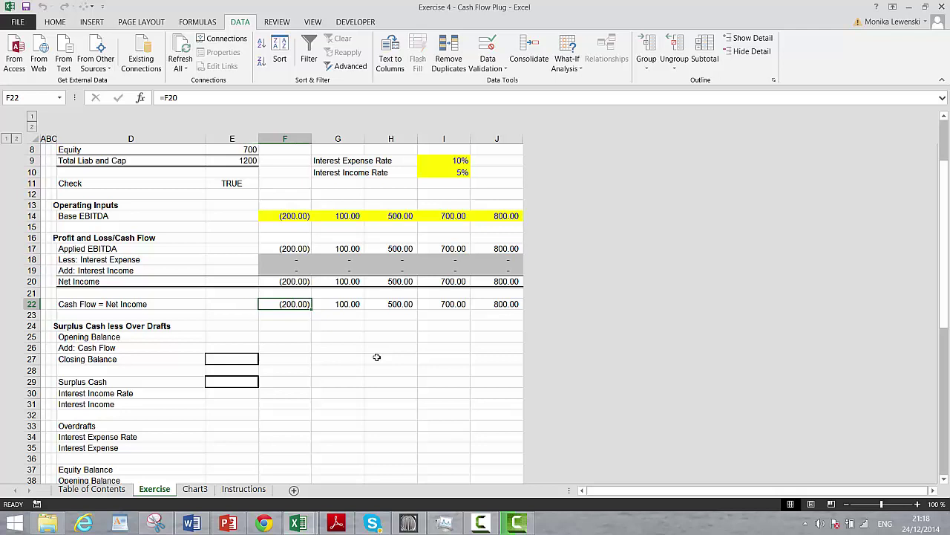
# Enter a first Closing Balance in E27 linked to Surplus Cash E5.
pyautogui.press('Down')
pyautogui.press('Down')
pyautogui.press('Down')
pyautogui.press('Down')
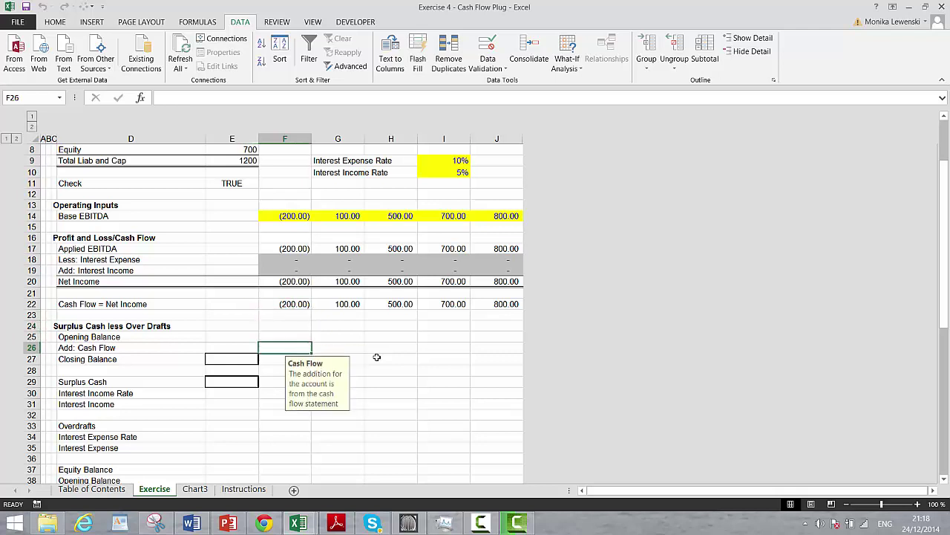
pyautogui.press('Left')
pyautogui.press('Left')
pyautogui.press('Down')
pyautogui.press('Down')
pyautogui.press('Up')
pyautogui.press('Right')
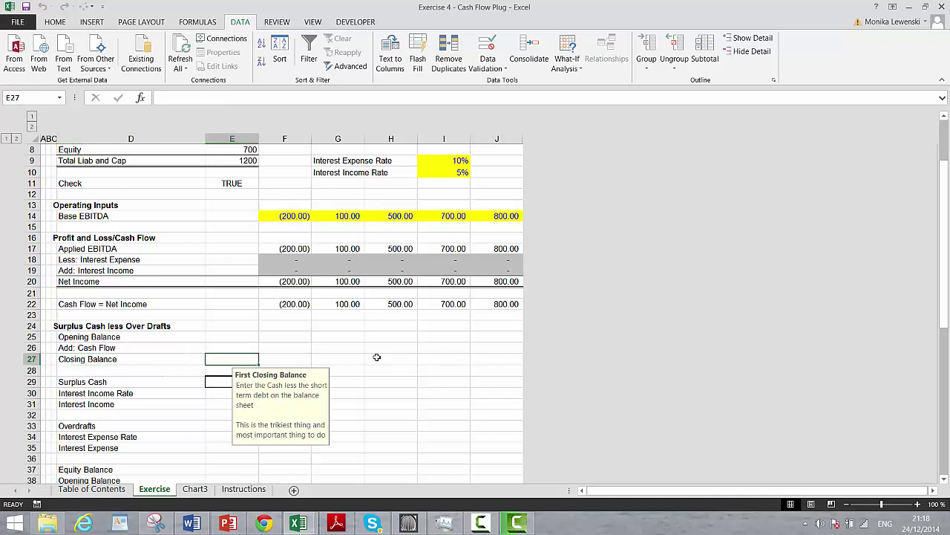
pyautogui.write('=')
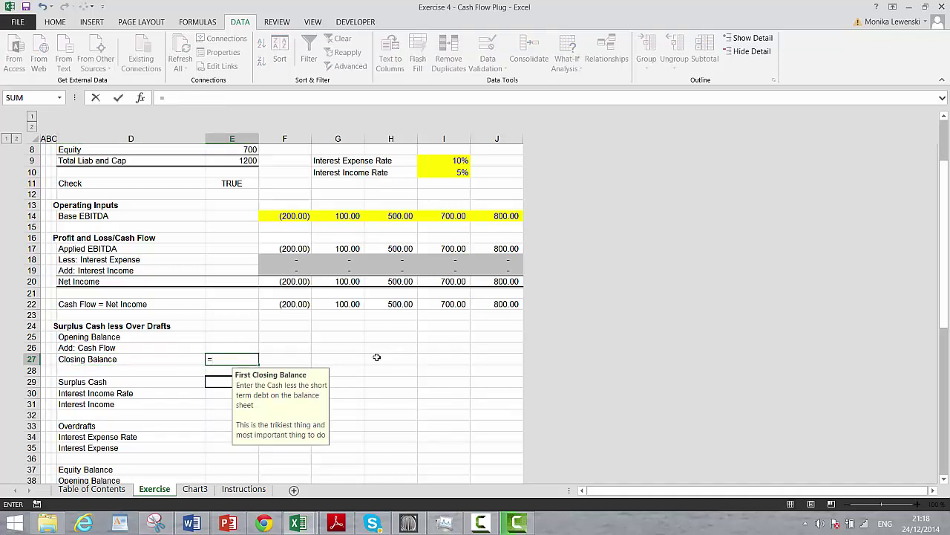
pyautogui.press('End')
pyautogui.press('Up')
pyautogui.press('Up')
pyautogui.hotkey('ctrl', 'Up')
pyautogui.hotkey('ctrl', 'Up')
pyautogui.hotkey('ctrl', 'Up')
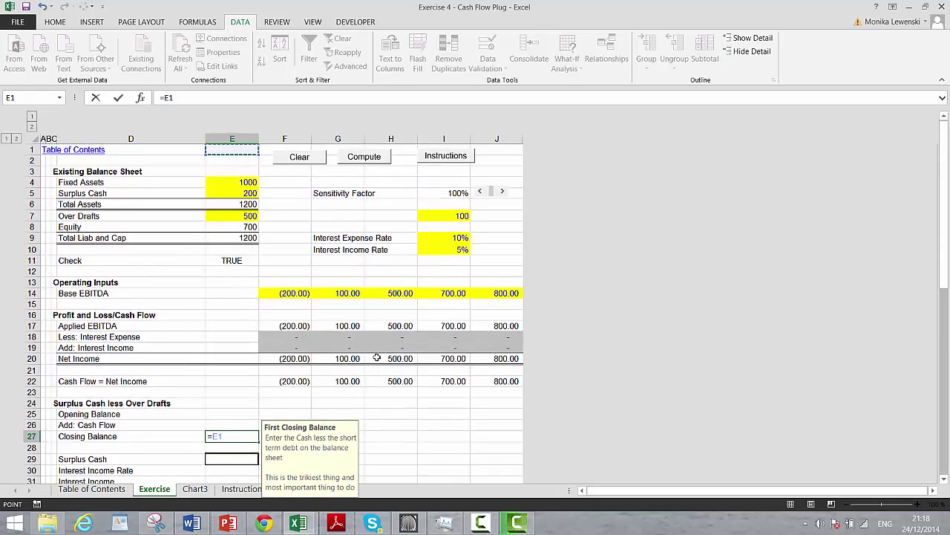
pyautogui.press('Down')
pyautogui.press('Down')
pyautogui.press('Down')
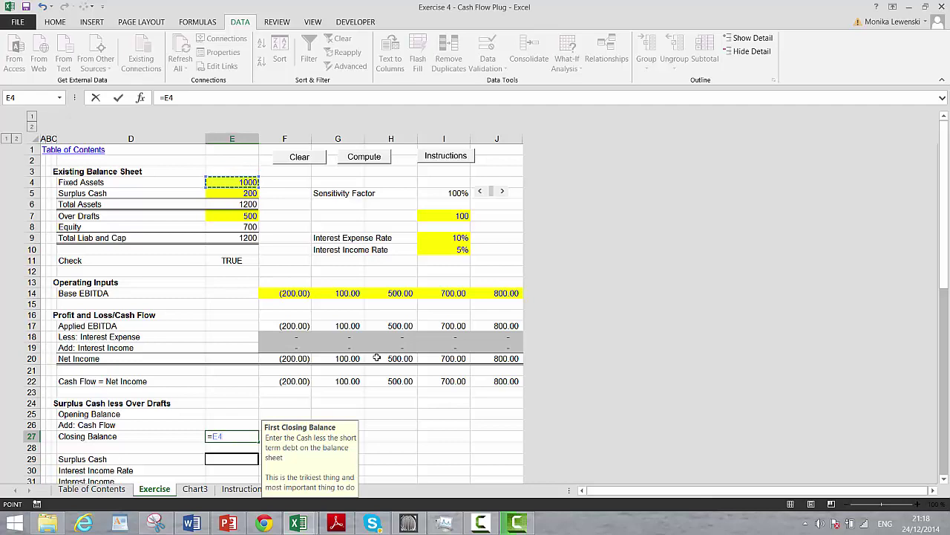
pyautogui.press('Down')
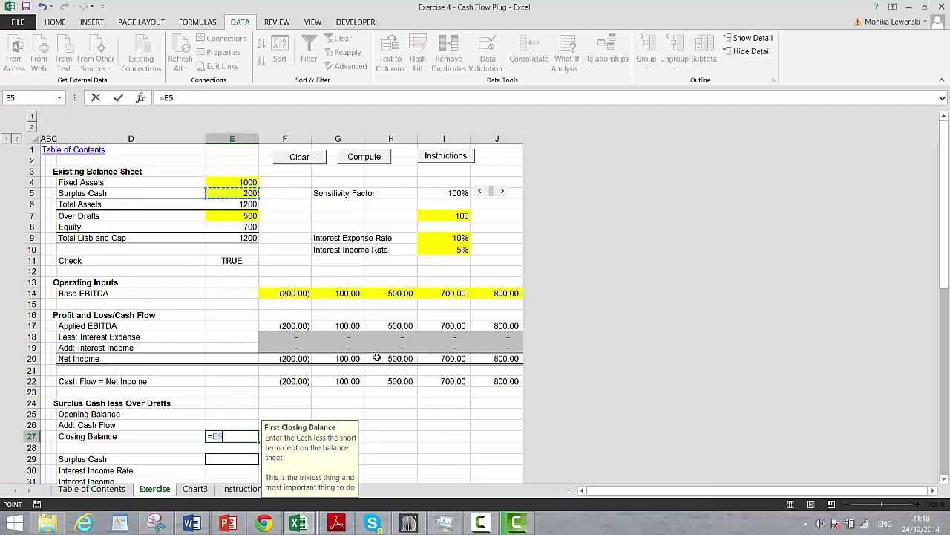
pyautogui.press('Return')
# Rewrite E27 as =E5-E7, Surplus Cash less Over Drafts, giving -300.
pyautogui.press('Down')
pyautogui.press('Down')
pyautogui.press('Down')
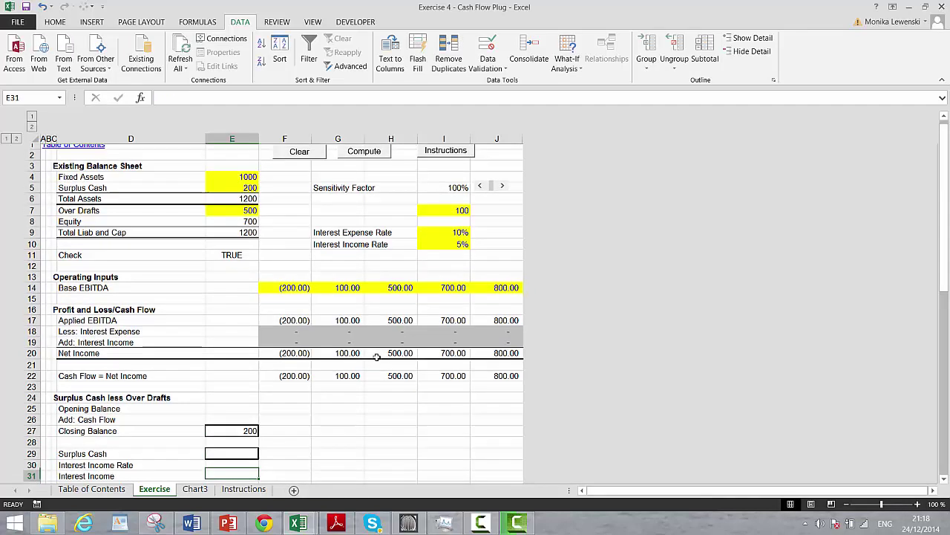
pyautogui.press('Down')
pyautogui.press('Down')
pyautogui.press('Down')
pyautogui.press('Down')
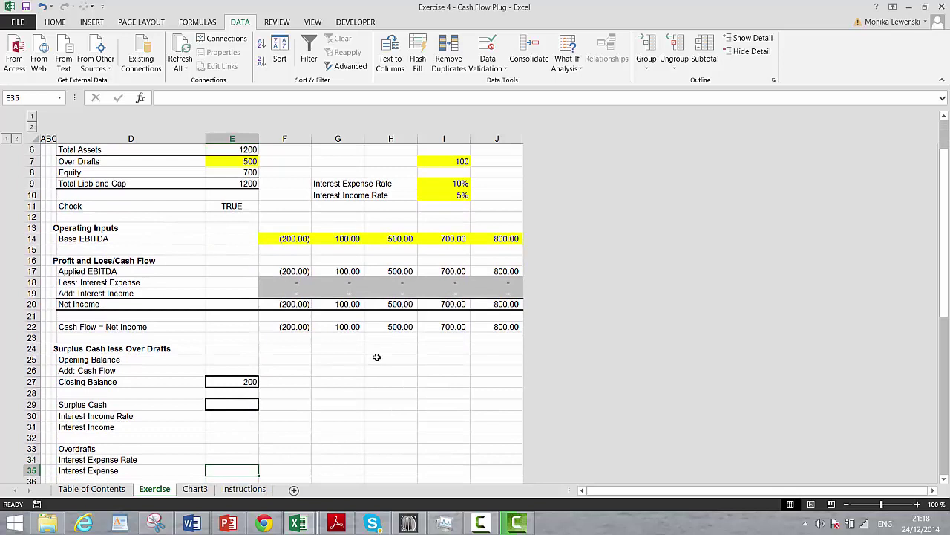
pyautogui.press('Up')
pyautogui.press('Up')
pyautogui.press('Up')
pyautogui.press('Up')
pyautogui.press('Up')
pyautogui.press('Up')
pyautogui.press('Up')
pyautogui.press('Up')
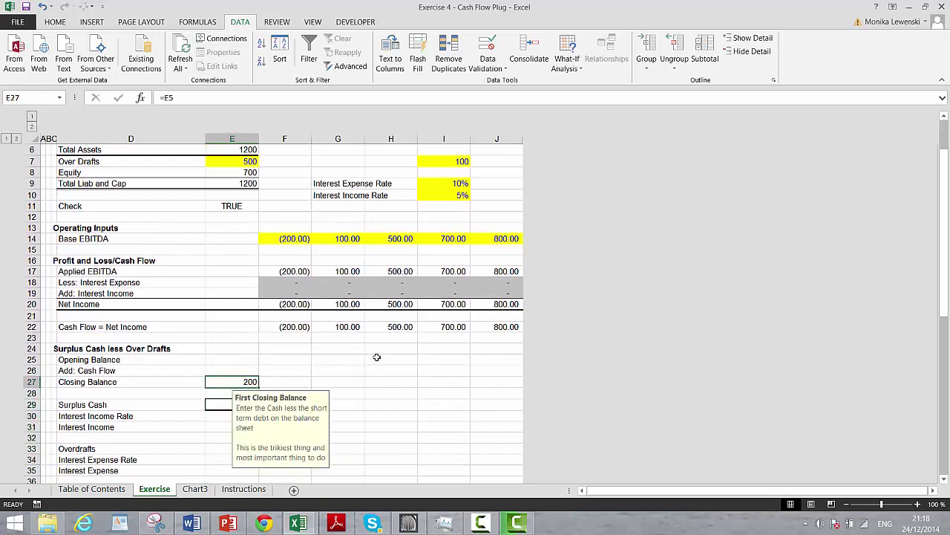
pyautogui.write('=')
pyautogui.press('Up')
pyautogui.press('Up')
pyautogui.press('Up')
pyautogui.press('Up')
pyautogui.press('Up')
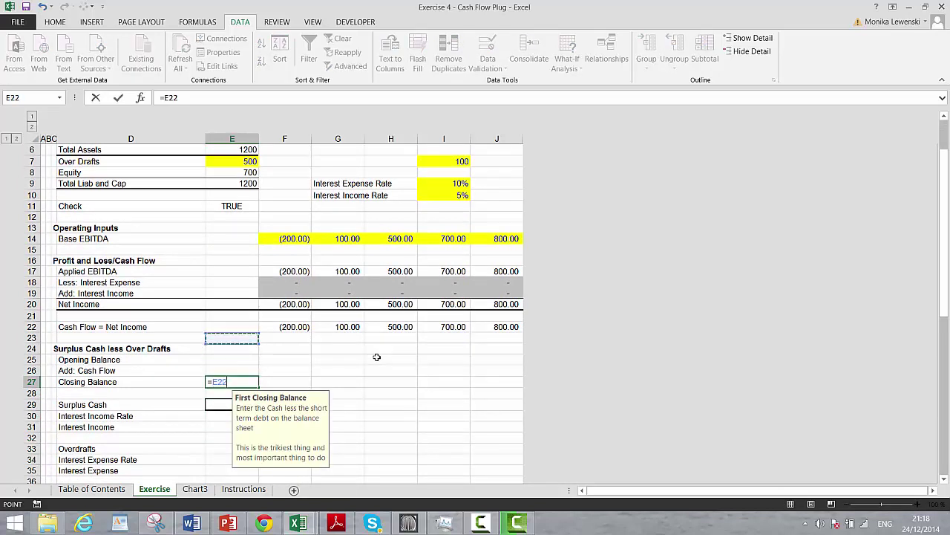
pyautogui.press('Up')
pyautogui.press('Up')
pyautogui.press('Up')
pyautogui.press('Up')
pyautogui.press('Up')
pyautogui.press('Up')
pyautogui.press('Up')
pyautogui.press('Up')
pyautogui.press('Up')
pyautogui.press('Up')
pyautogui.press('Up')
pyautogui.press('Up')
pyautogui.press('Up')
pyautogui.press('Up')
pyautogui.press('Up')
pyautogui.press('Up')
pyautogui.press('Up')
pyautogui.press('Up')
pyautogui.press('Up')
pyautogui.press('Up')
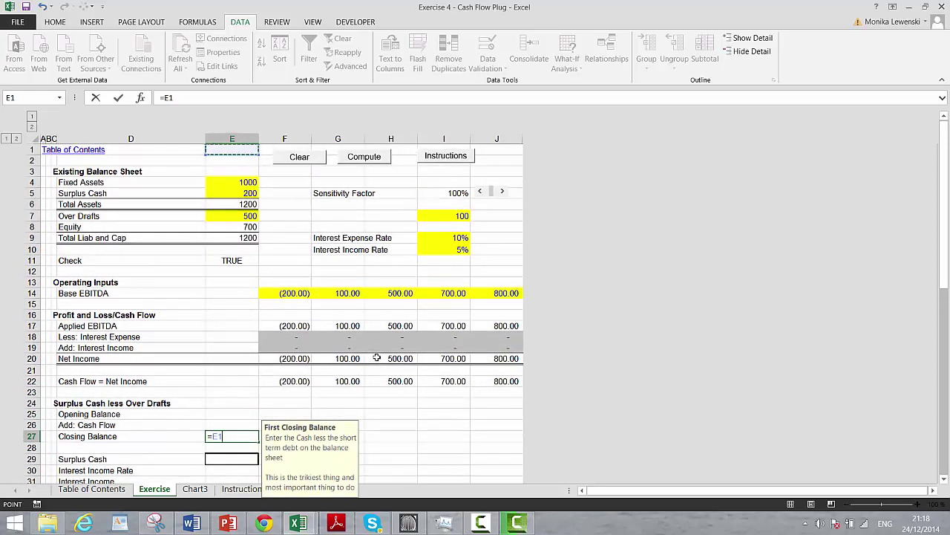
pyautogui.press('Down')
pyautogui.press('Down')
pyautogui.press('Down')
pyautogui.press('Down')
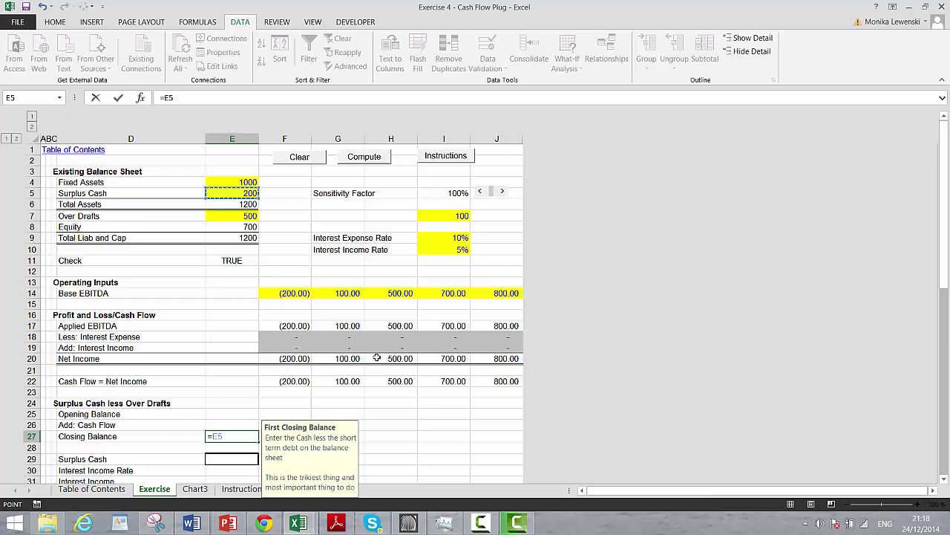
pyautogui.write('-')
pyautogui.press('Up')
pyautogui.press('Up')
pyautogui.press('Up')
pyautogui.press('Up')
pyautogui.press('Up')
pyautogui.press('Up')
pyautogui.press('Up')
pyautogui.press('Up')
pyautogui.press('Up')
pyautogui.press('Up')
pyautogui.press('Up')
pyautogui.press('Up')
pyautogui.press('Up')
pyautogui.press('Up')
pyautogui.press('Up')
pyautogui.press('Up')
pyautogui.press('Up')
pyautogui.press('Up')
pyautogui.press('Up')
pyautogui.press('Up')
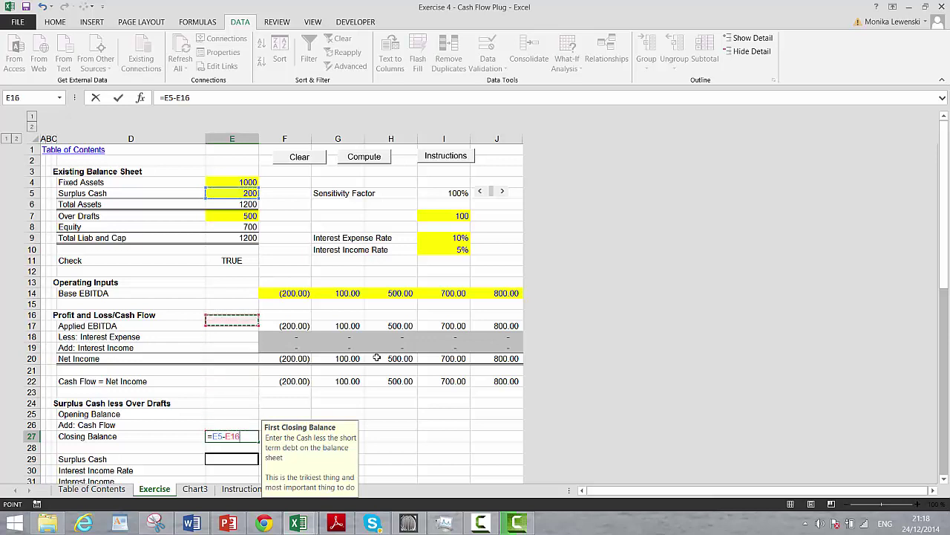
pyautogui.press('Return')
pyautogui.press('Up')
pyautogui.press('Up')
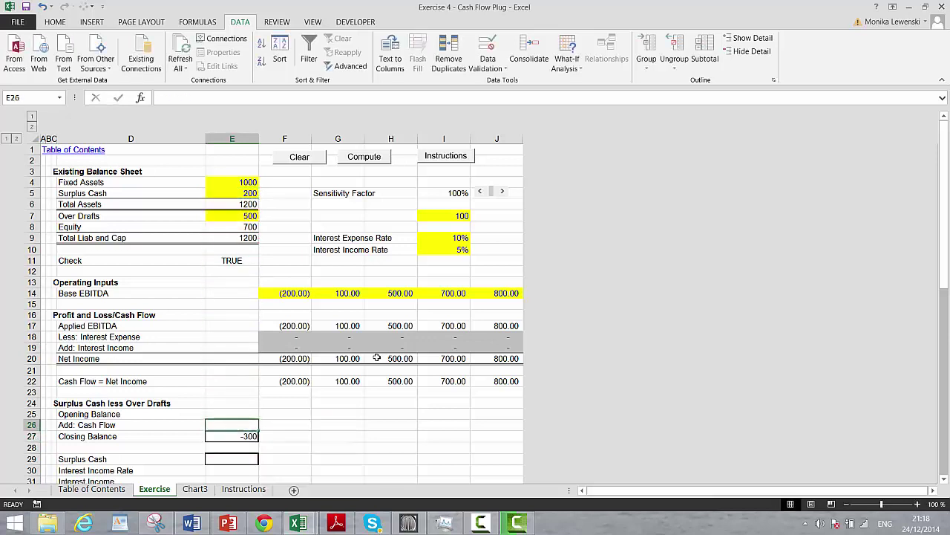
# Link Opening Balance F25 to E27 and Add: Cash Flow F26 to F22.
pyautogui.press('Up')
pyautogui.press('Right')
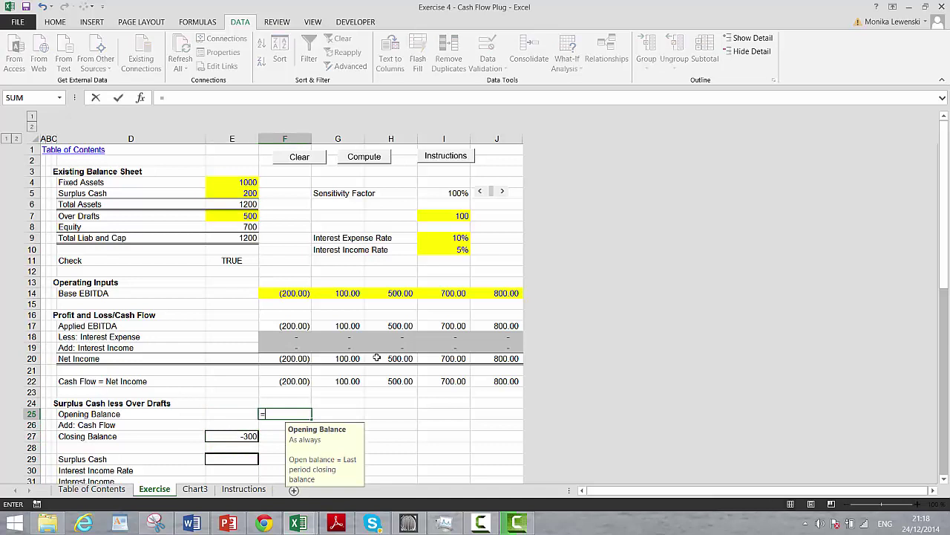
pyautogui.write('=')
pyautogui.press('Down')
pyautogui.press('Down')
pyautogui.press('Left')
pyautogui.press('Return')
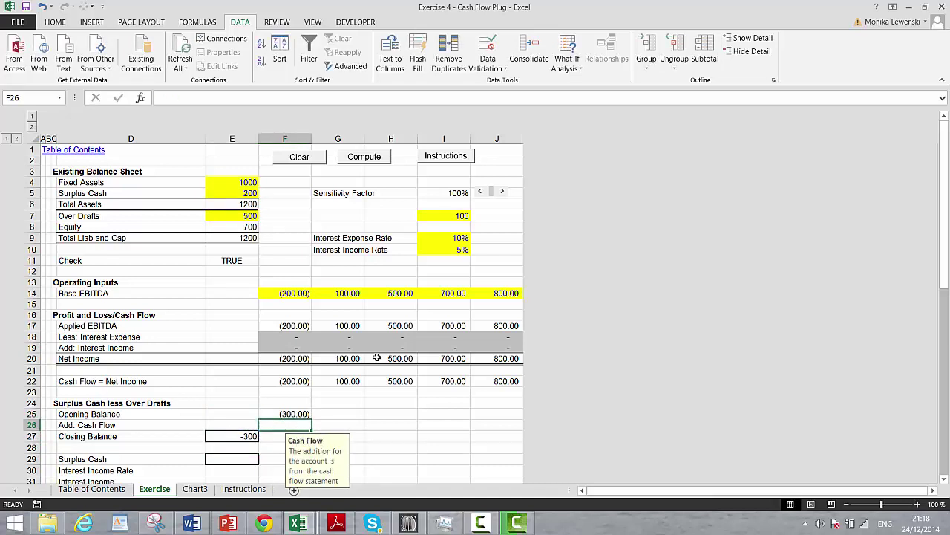
pyautogui.write('=')
pyautogui.press('Up')
pyautogui.press('Up')
pyautogui.press('Up')
pyautogui.press('Up')
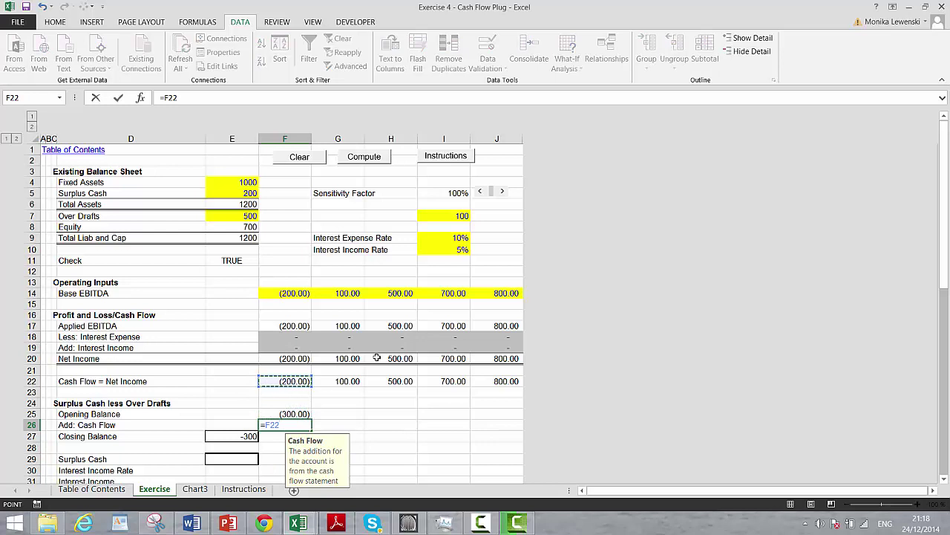
pyautogui.press('Return')
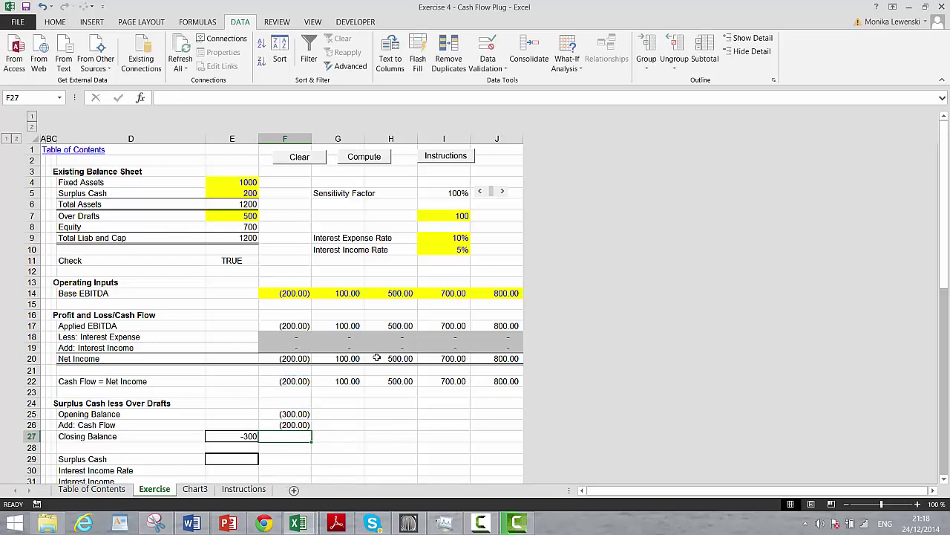
pyautogui.hotkey('alt', '=')
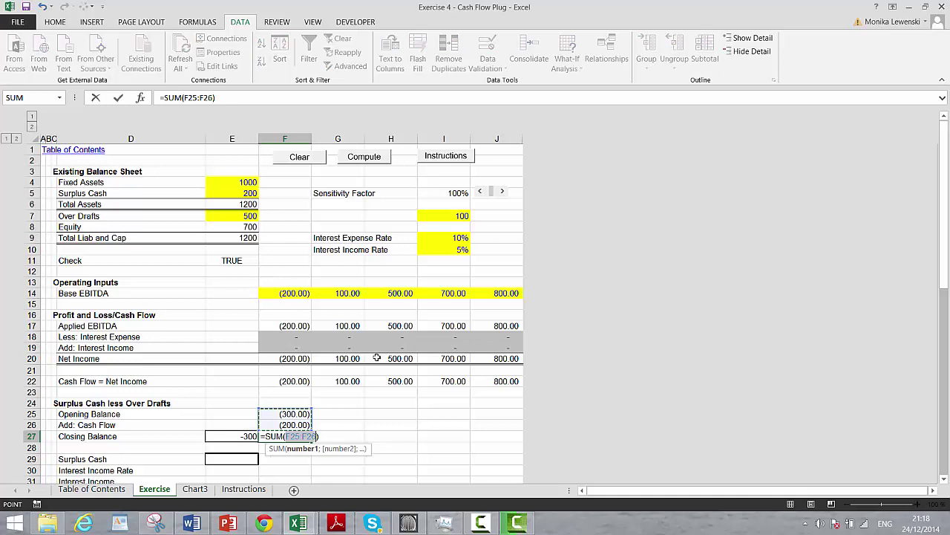
pyautogui.press('Return')
pyautogui.press('Up')
pyautogui.press('Delete')
# Fill F25:F26 across to J and AutoSum Closing Balances F27:J27, ending at 1,600.00.
pyautogui.press('Up')
pyautogui.press('Up')
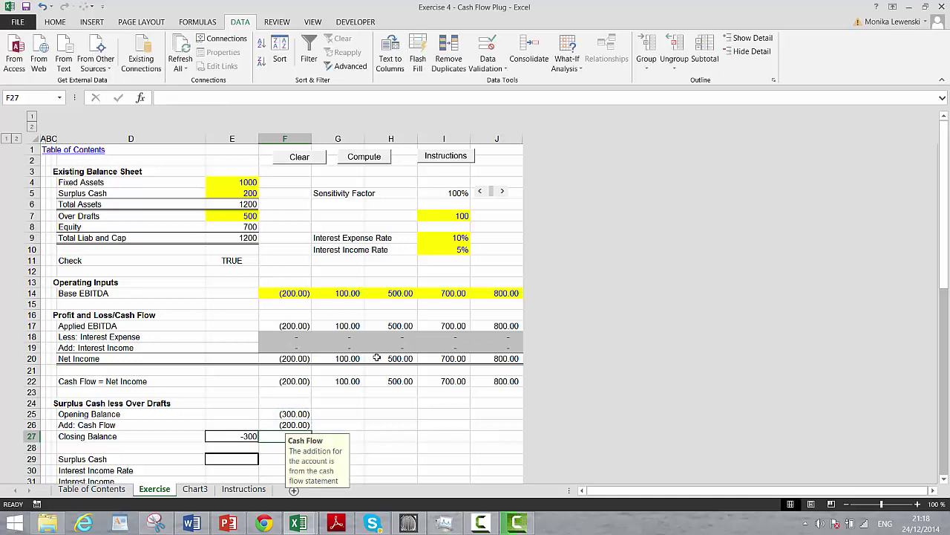
pyautogui.hotkey('shift', 'Down')
pyautogui.hotkey('ctrl', 'r')
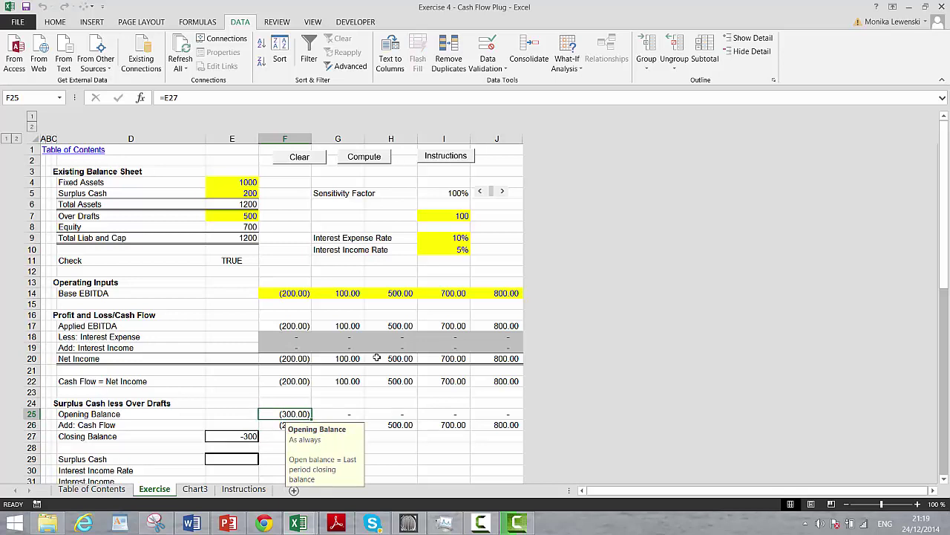
pyautogui.hotkey('alt', '=')
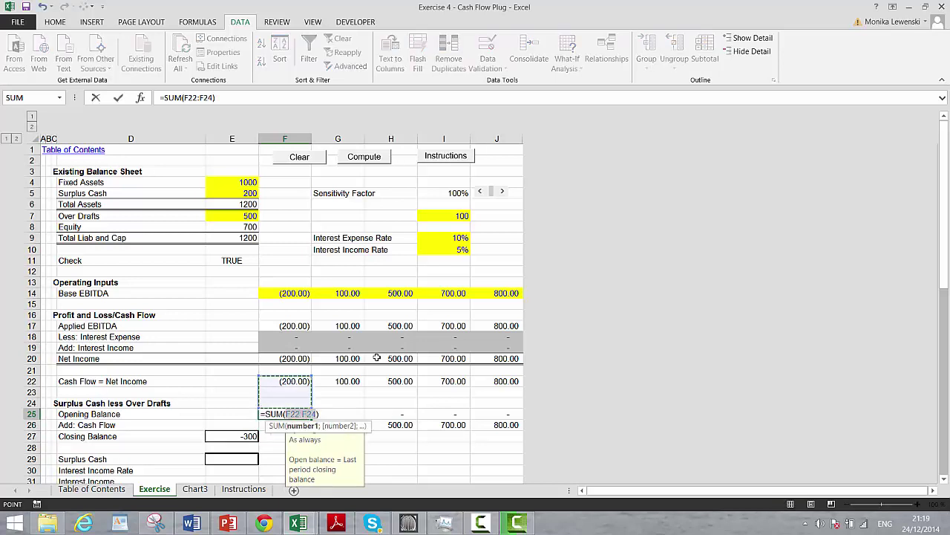
pyautogui.press('Escape')
pyautogui.press('Down')
pyautogui.press('Down')
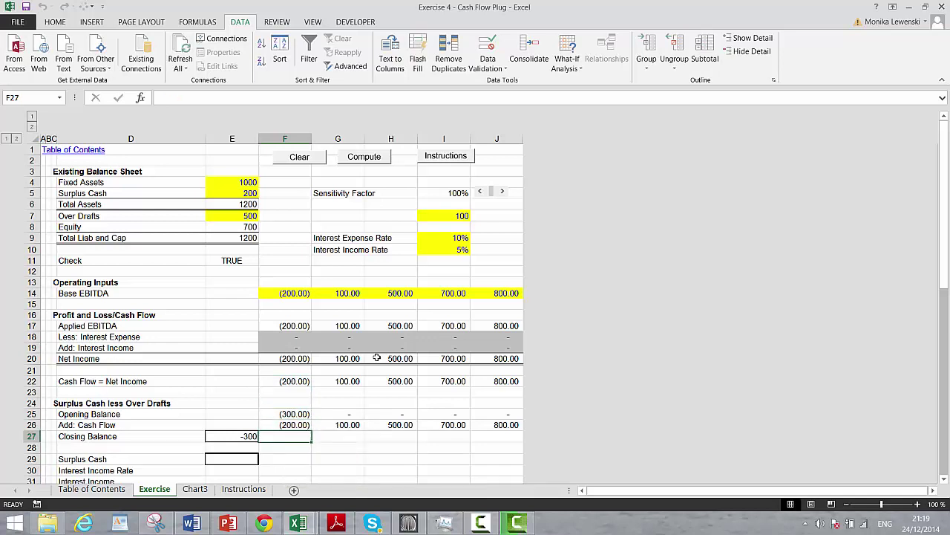
pyautogui.hotkey('shift', 'Right')
pyautogui.hotkey('shift', 'Right')
pyautogui.hotkey('shift', 'Right')
pyautogui.hotkey('shift', 'Right')
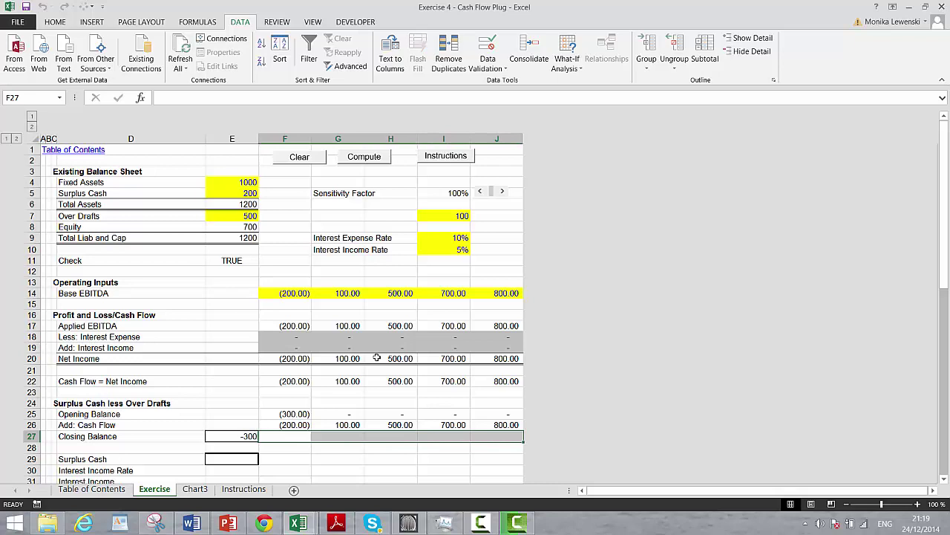
pyautogui.hotkey('alt', '=')
pyautogui.press('Tab')
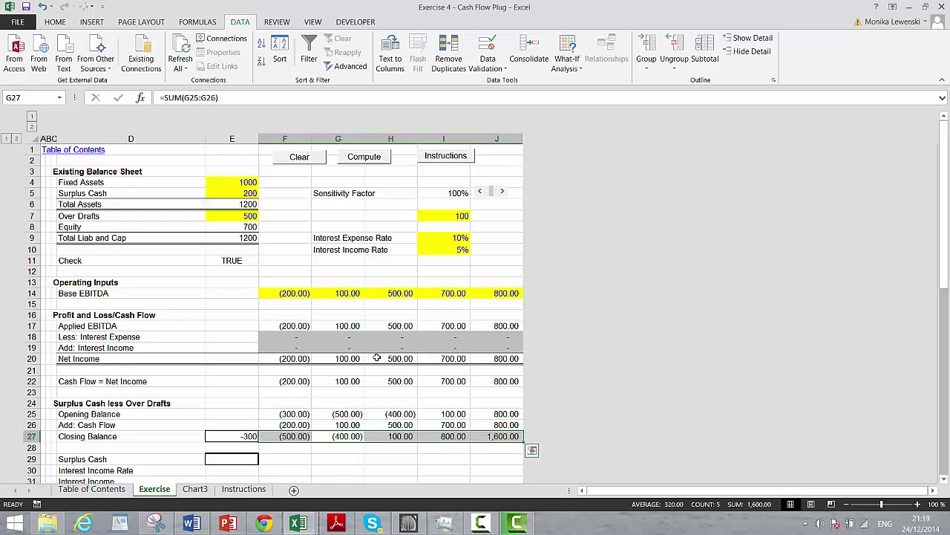
pyautogui.press('Down')
pyautogui.press('Down')
pyautogui.press('Down')
pyautogui.press('Down')
pyautogui.press('Down')
pyautogui.press('Down')
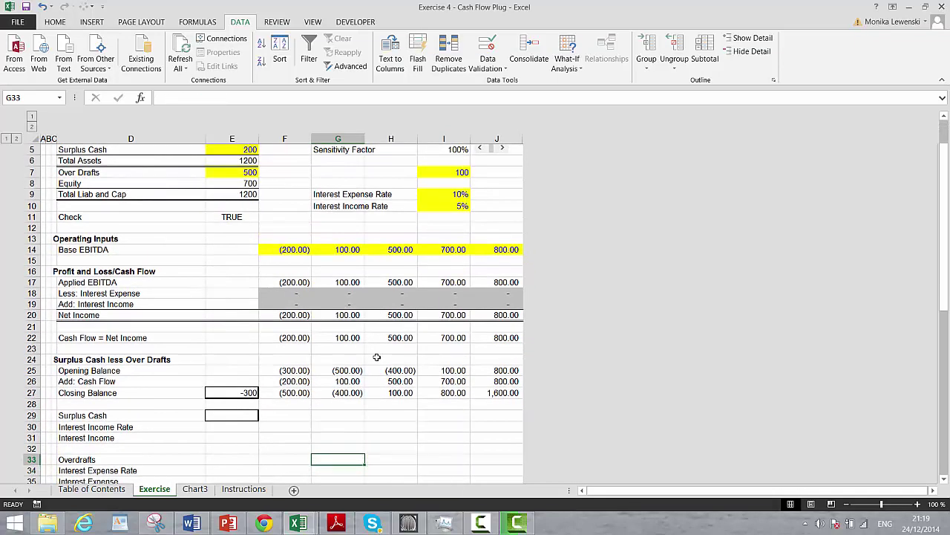
# Enter =MAX(E27;0) as the first Surplus Cash value in E29.
pyautogui.press('Up')
pyautogui.press('Up')
pyautogui.press('Up')
pyautogui.press('Up')
pyautogui.press('Left')
pyautogui.press('Left')
pyautogui.press('Left')
pyautogui.press('Right')
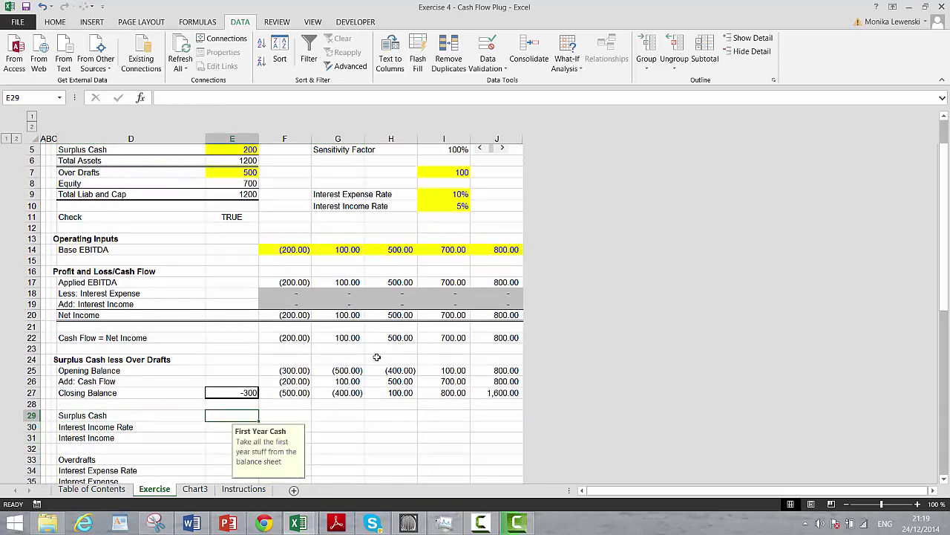
pyautogui.write('=')
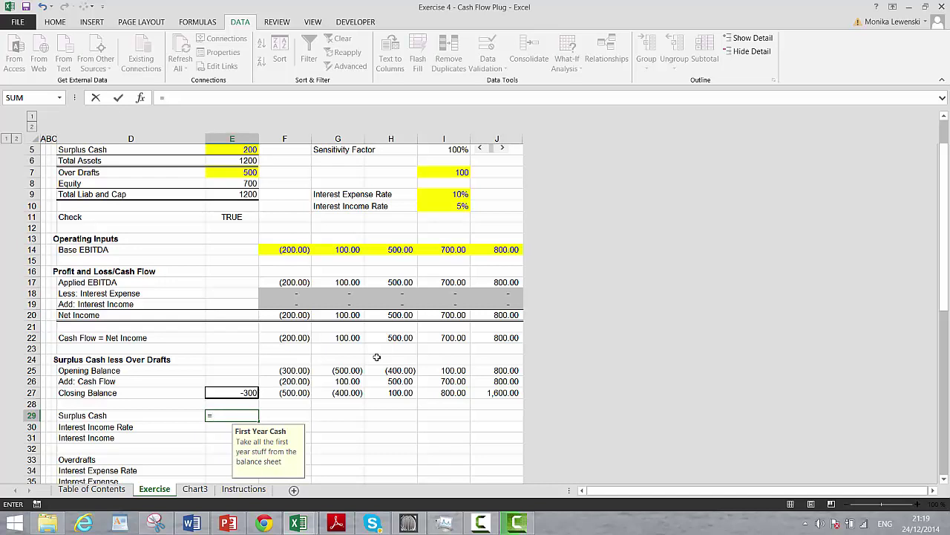
pyautogui.write('max(')
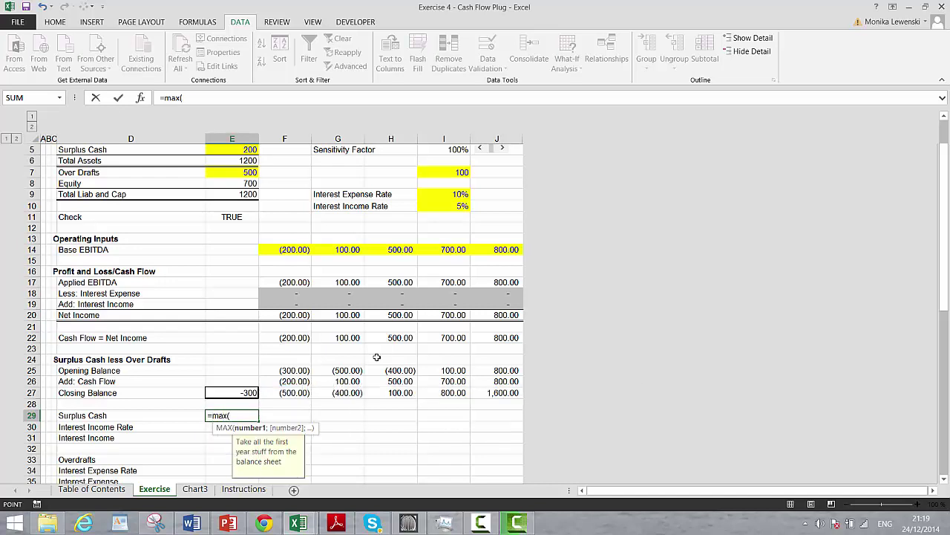
pyautogui.press('Up')
pyautogui.press('Up')
pyautogui.write(';')
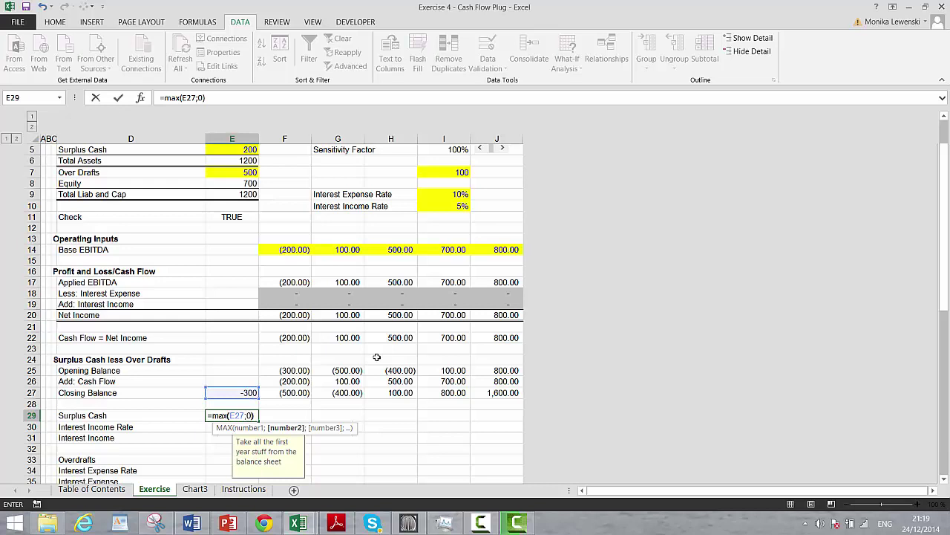
pyautogui.press('Return')
pyautogui.press('Up')
# Enter =MAX(F27;0) in F29 and fill it across to J29.
pyautogui.press('Right')
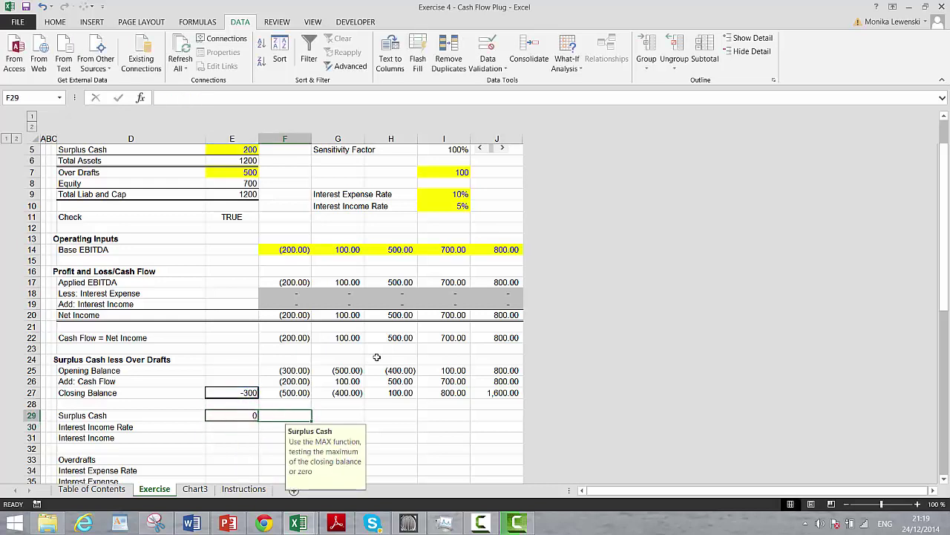
pyautogui.write('=max(')
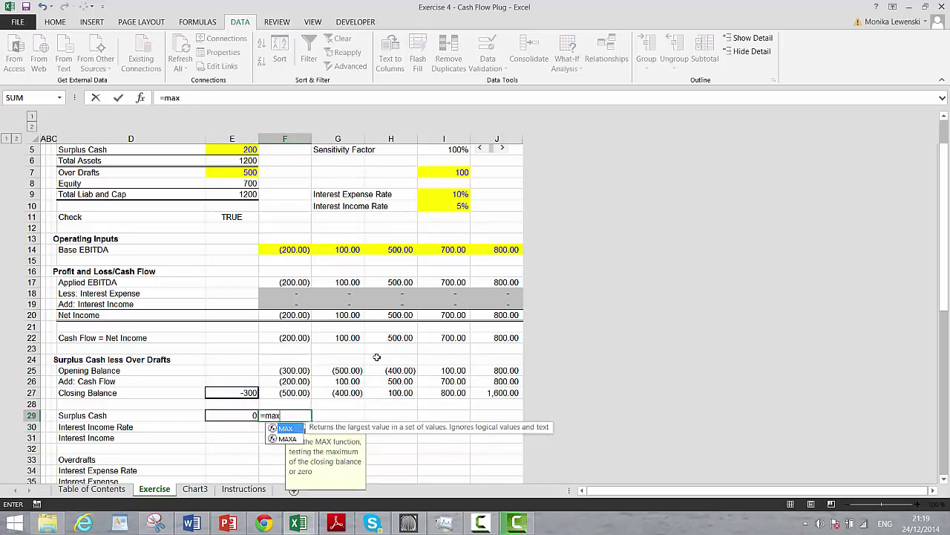
pyautogui.press('Up')
pyautogui.press('Up')
pyautogui.write(';0)')
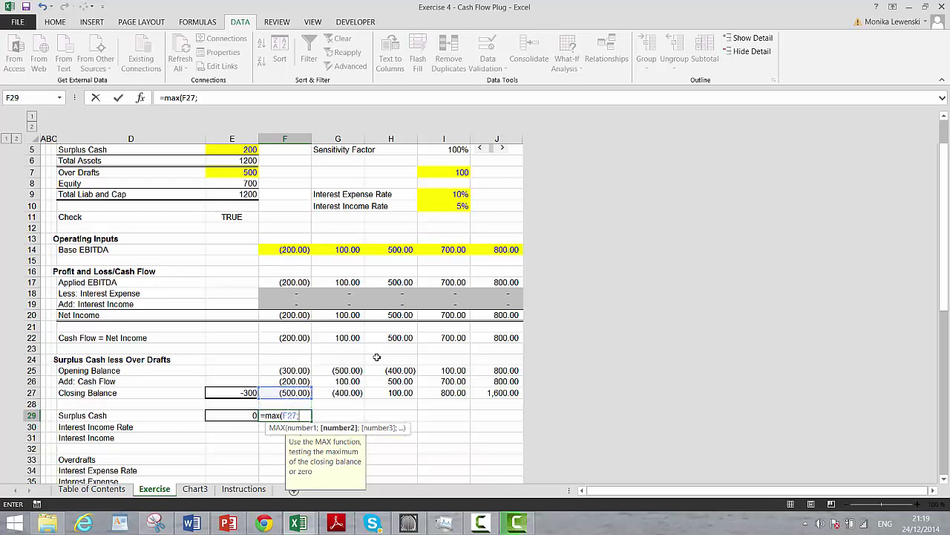
pyautogui.press('Return')
pyautogui.press('Up')
pyautogui.hotkey('shift', 'Right')
pyautogui.hotkey('shift', 'Right')
pyautogui.hotkey('shift', 'Right')
pyautogui.hotkey('shift', 'Right')
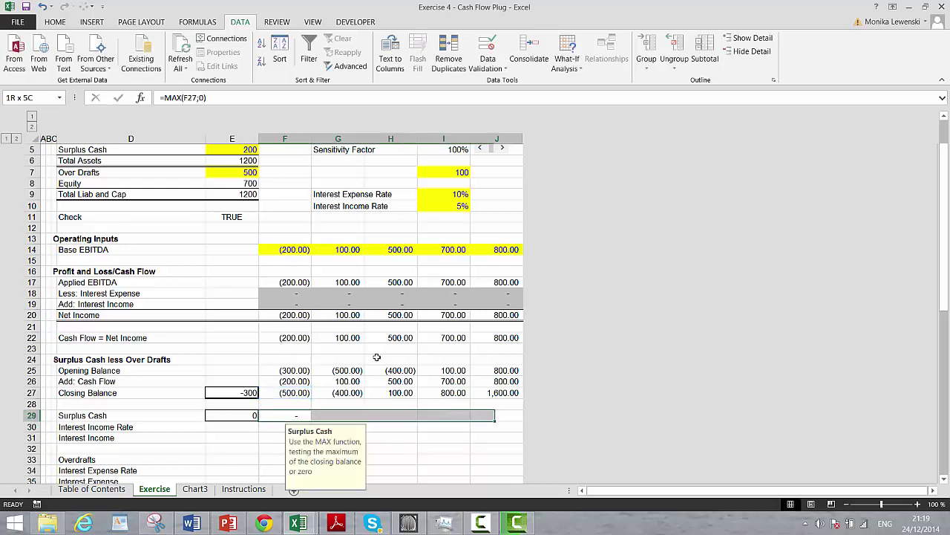
pyautogui.hotkey('shift', 'Left')
pyautogui.hotkey('shift', 'Left')
pyautogui.hotkey('shift', 'Left')
pyautogui.hotkey('shift', 'Left')
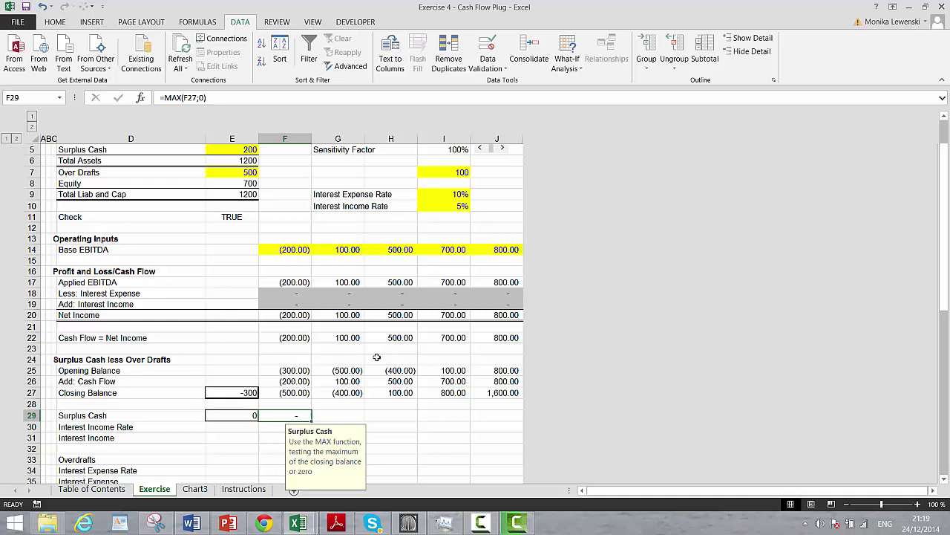
pyautogui.hotkey('shift', 'Right')
pyautogui.hotkey('shift', 'Right')
pyautogui.hotkey('shift', 'Right')
pyautogui.hotkey('shift', 'Right')
pyautogui.hotkey('ctrl', 'r')
# Start a rate formula in F30, then abandon it while searching for the interest rate.
pyautogui.press('Down')
pyautogui.press('Left')
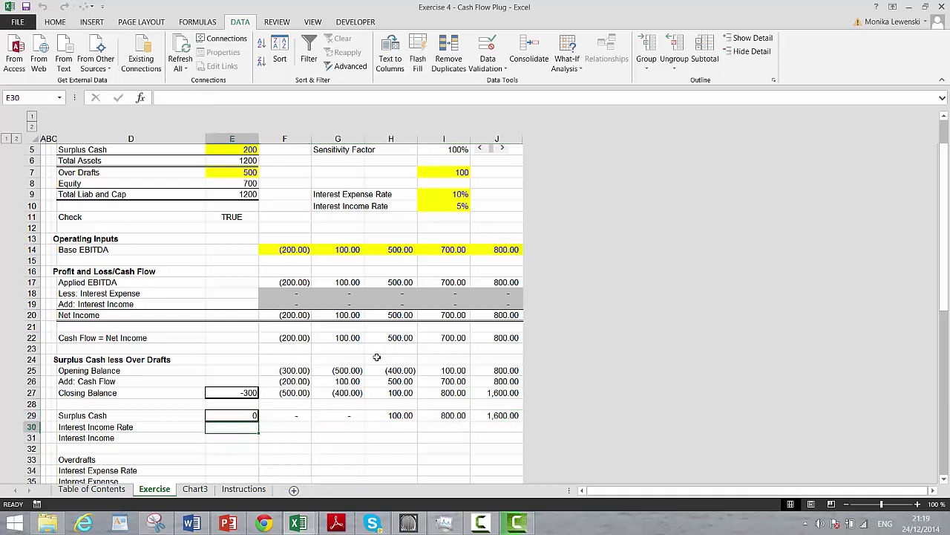
pyautogui.press('Right')
pyautogui.write('=')
pyautogui.press('Up')
pyautogui.press('Up')
pyautogui.press('Up')
pyautogui.press('Up')
pyautogui.press('Up')
pyautogui.press('Up')
pyautogui.press('Up')
pyautogui.press('Up')
pyautogui.press('Up')
pyautogui.press('Up')
pyautogui.press('Up')
pyautogui.press('Up')
pyautogui.press('Up')
pyautogui.press('Up')
pyautogui.press('Up')
pyautogui.press('Up')
pyautogui.press('Up')
pyautogui.press('Up')
pyautogui.press('Up')
pyautogui.press('Up')
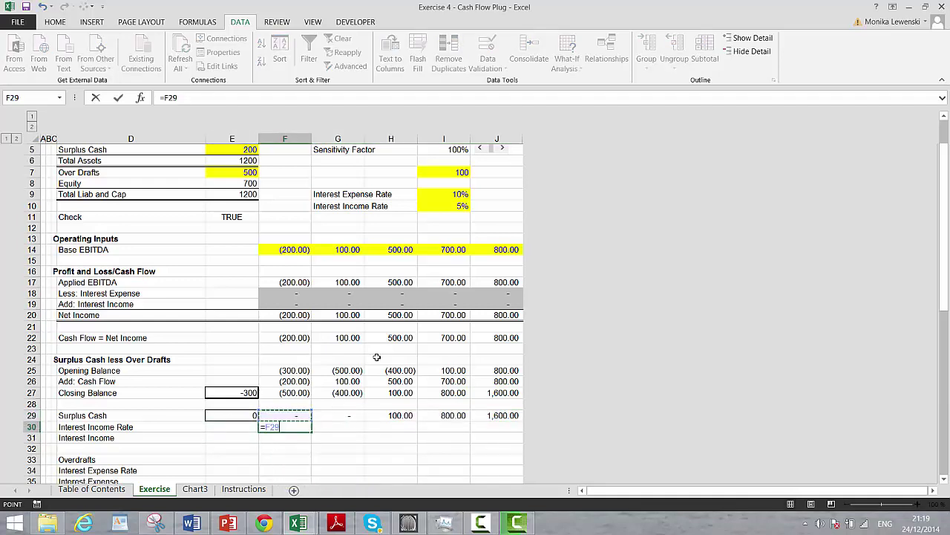
pyautogui.press('Up')
pyautogui.press('Up')
pyautogui.press('Up')
pyautogui.press('Up')
pyautogui.press('Up')
pyautogui.press('Up')
pyautogui.press('Up')
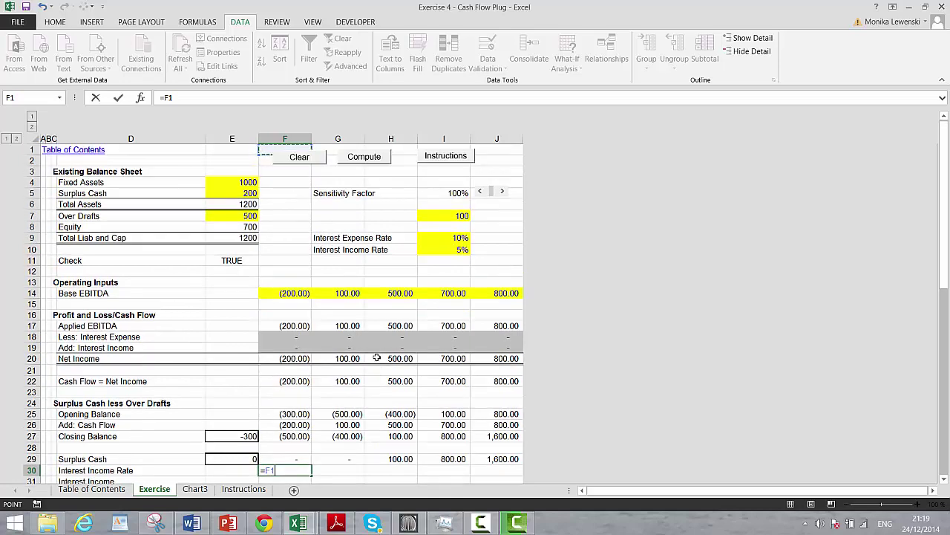
pyautogui.press('Down')
pyautogui.press('Down')
pyautogui.press('Down')
pyautogui.press('Down')
pyautogui.press('Down')
pyautogui.press('Down')
pyautogui.press('Down')
pyautogui.press('Down')
pyautogui.press('Down')
pyautogui.press('Down')
pyautogui.press('Down')
pyautogui.press('Down')
pyautogui.press('Down')
pyautogui.press('Down')
pyautogui.press('Down')
pyautogui.press('Down')
pyautogui.press('Down')
pyautogui.press('Down')
pyautogui.press('Down')
pyautogui.press('Down')
pyautogui.press('Down')
pyautogui.press('Down')
pyautogui.press('Down')
pyautogui.press('Down')
pyautogui.press('Down')
pyautogui.press('Down')
pyautogui.press('Down')
pyautogui.press('Down')
pyautogui.press('Down')
pyautogui.press('Down')
pyautogui.press('Down')
pyautogui.press('Down')
pyautogui.press('Down')
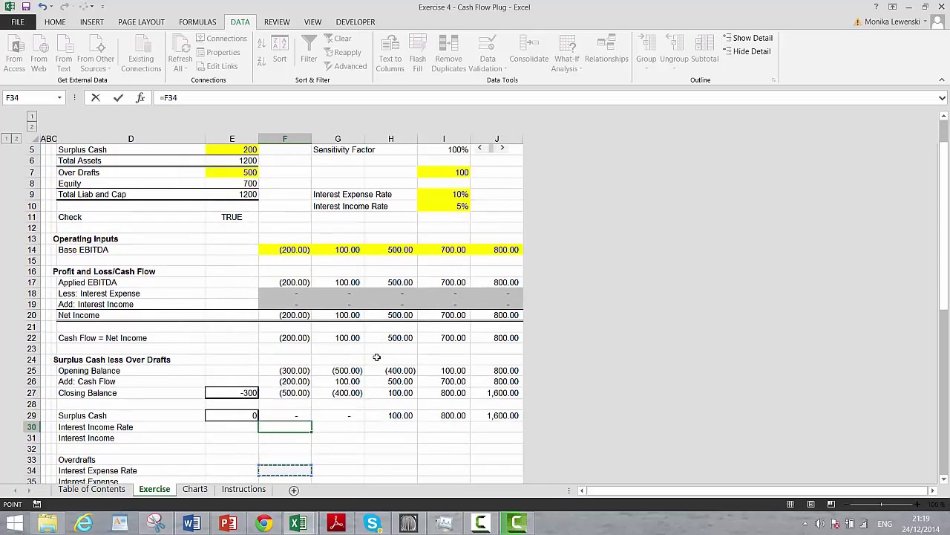
pyautogui.press('Down')
pyautogui.press('Down')
pyautogui.press('Down')
pyautogui.press('Down')
pyautogui.press('Down')
pyautogui.press('Down')
pyautogui.press('Down')
pyautogui.press('Down')
pyautogui.press('Down')
pyautogui.press('Down')
pyautogui.press('Down')
pyautogui.press('Down')
pyautogui.press('Down')
pyautogui.press('Down')
pyautogui.press('Down')
pyautogui.press('Down')
pyautogui.press('Down')
pyautogui.press('Down')
pyautogui.press('Down')
pyautogui.press('Down')
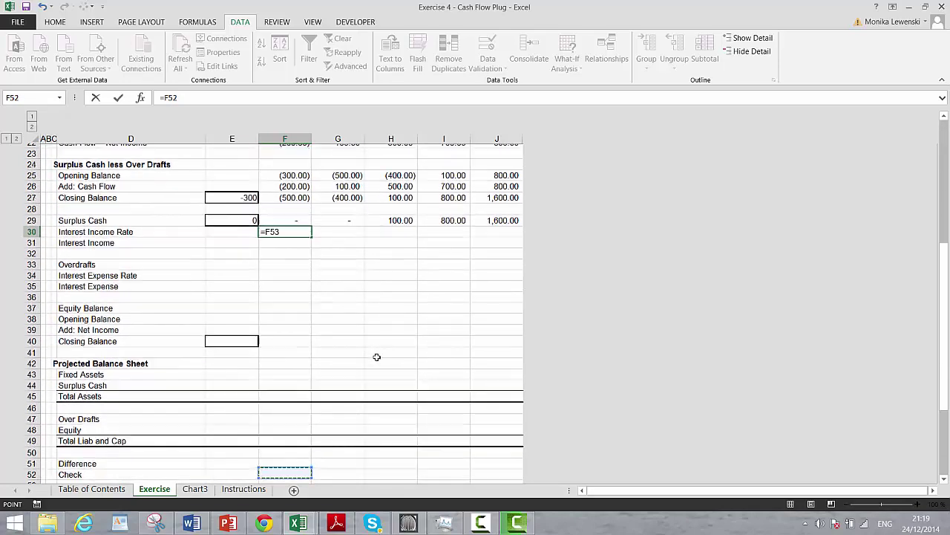
pyautogui.press('Down')
pyautogui.press('Down')
pyautogui.press('Down')
pyautogui.press('Down')
pyautogui.press('Down')
pyautogui.press('Down')
pyautogui.press('Down')
pyautogui.press('Down')
pyautogui.press('Down')
pyautogui.press('Down')
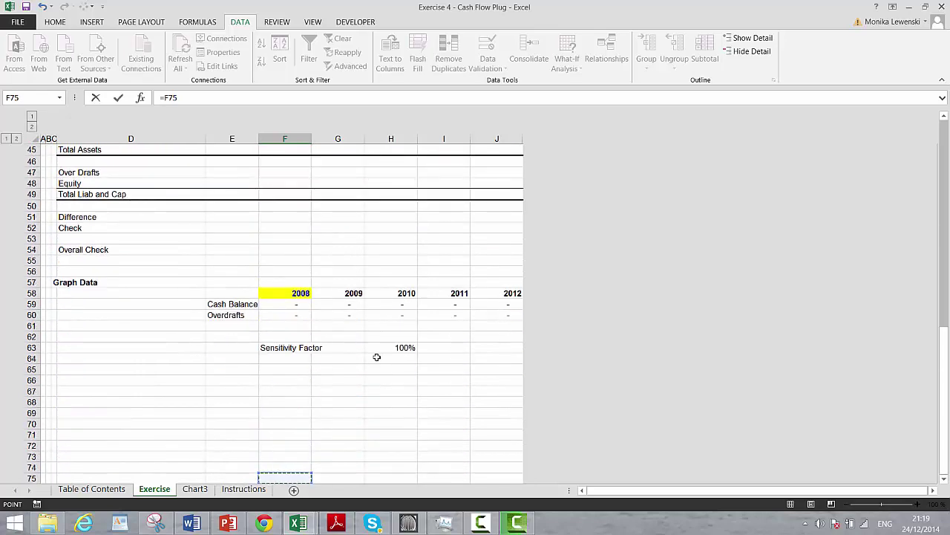
pyautogui.press('Escape')
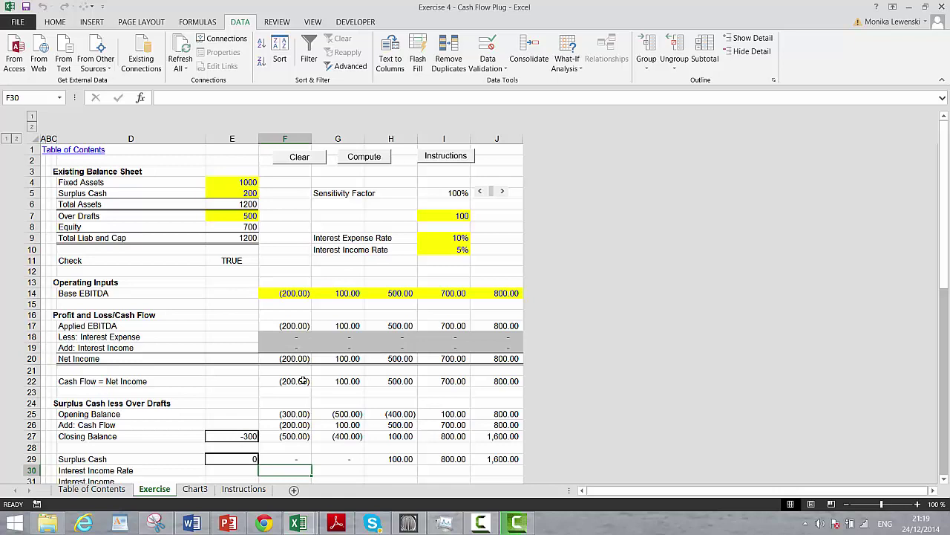
pyautogui.scroll(-1, 303, 381)
# Link F30 to the 5% rate as =$I$10 and fill it across to J30.
pyautogui.press('Up')
pyautogui.press('Left')
pyautogui.press('Left')
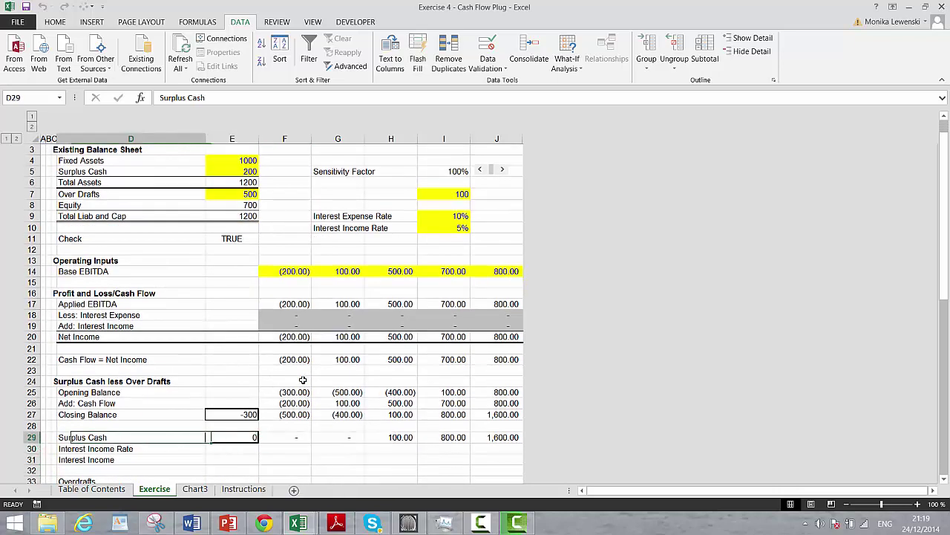
pyautogui.press('Right')
pyautogui.press('Down')
pyautogui.press('Right')
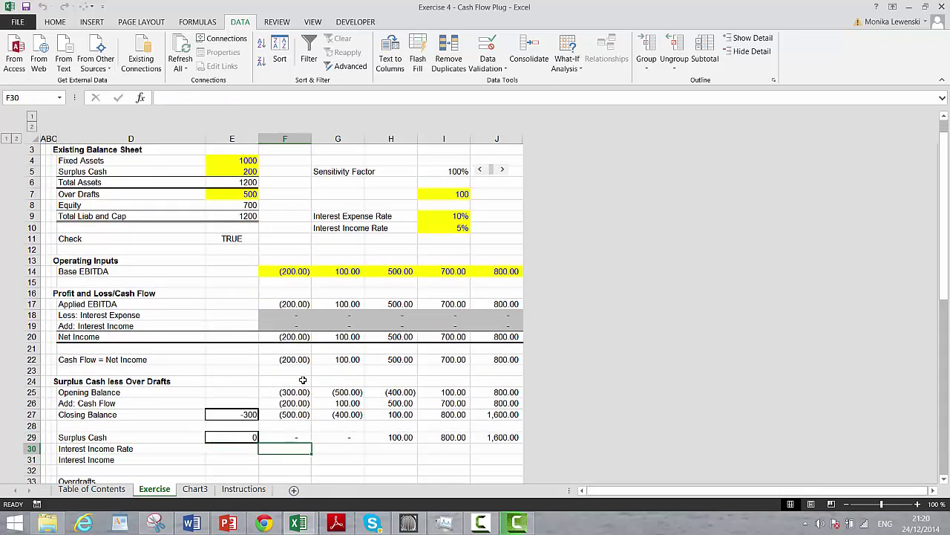
pyautogui.write('=')
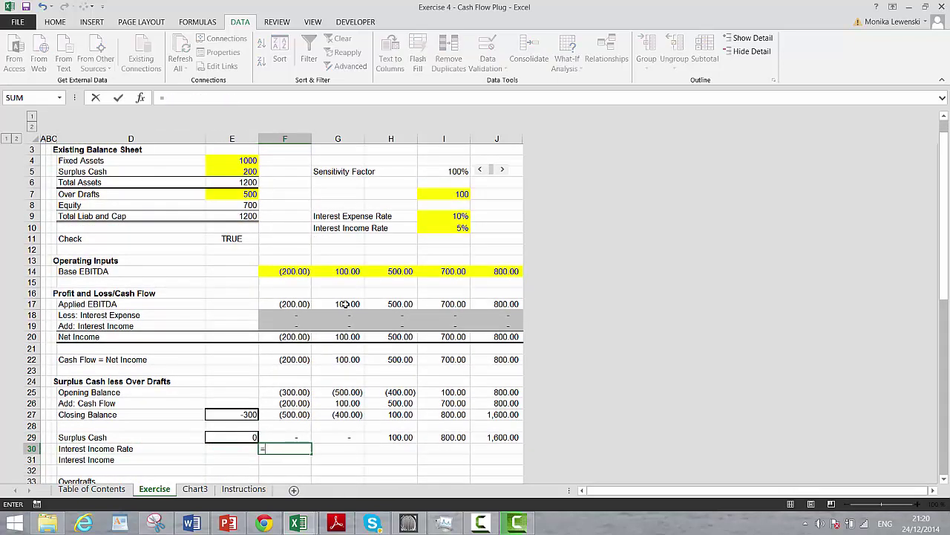
pyautogui.click(439, 233)
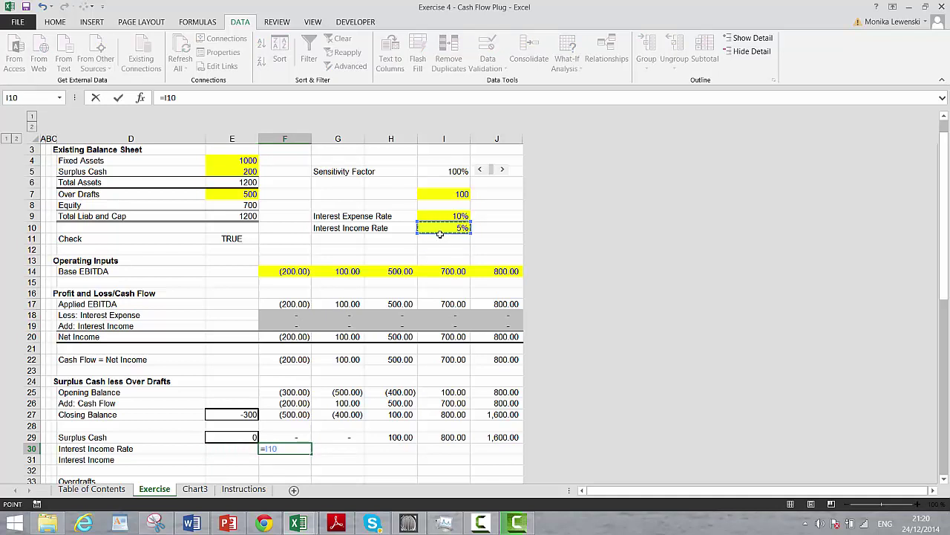
pyautogui.press('F4')
pyautogui.hotkey('ctrl', 'Return')
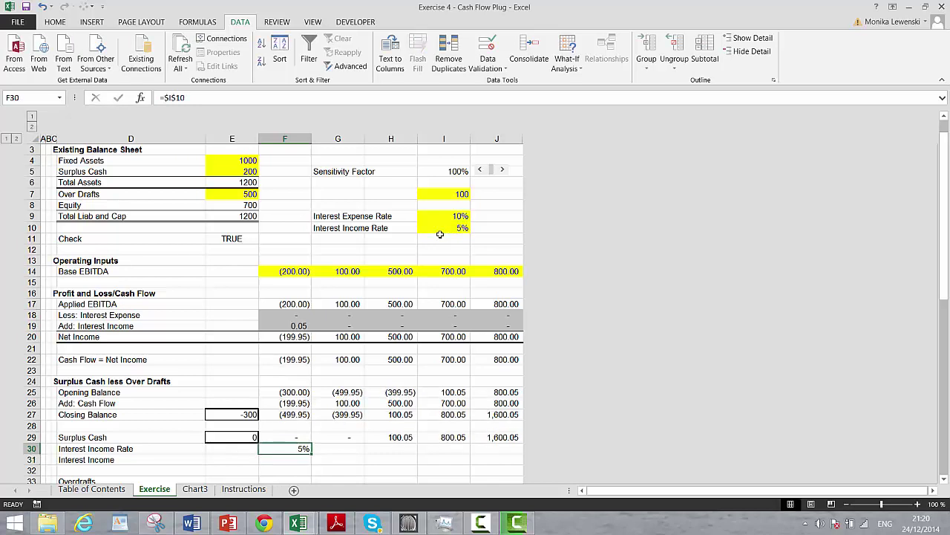
pyautogui.hotkey('shift', 'Right')
pyautogui.hotkey('shift', 'Right')
pyautogui.hotkey('shift', 'Right')
pyautogui.hotkey('shift', 'Right')
pyautogui.hotkey('ctrl', 'r')
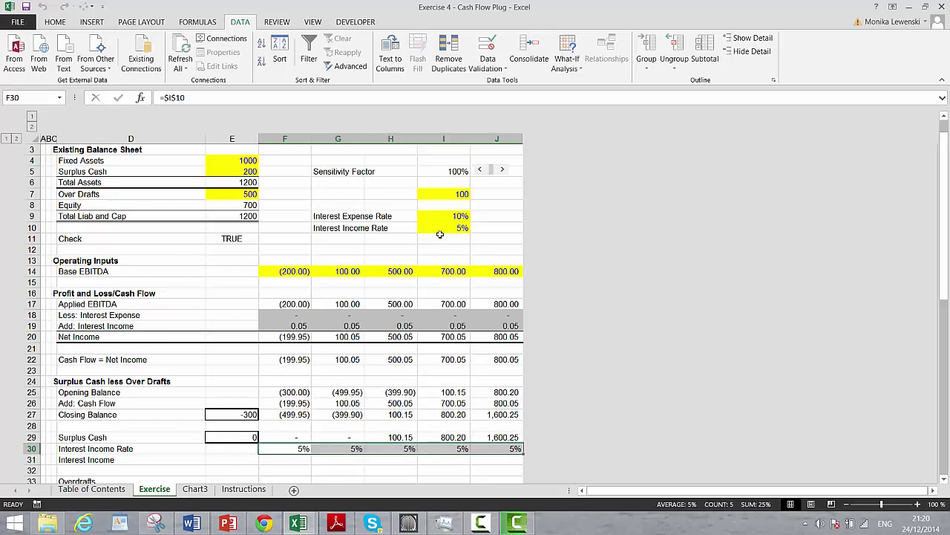
# Set Interest Income F31:J31 to prior-year surplus cash times the rate (=E29*F30).
pyautogui.press('Down')
pyautogui.write('=')
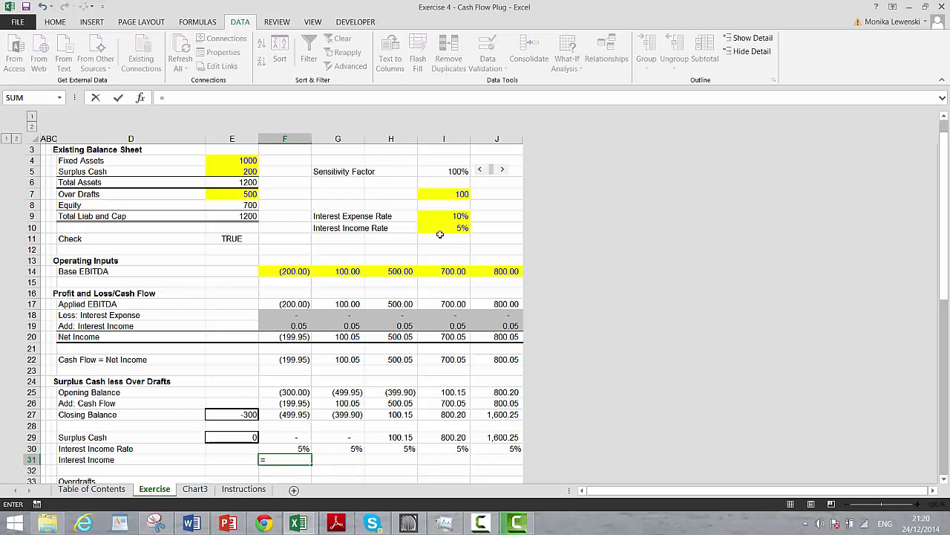
pyautogui.press('Up')
pyautogui.press('Up')
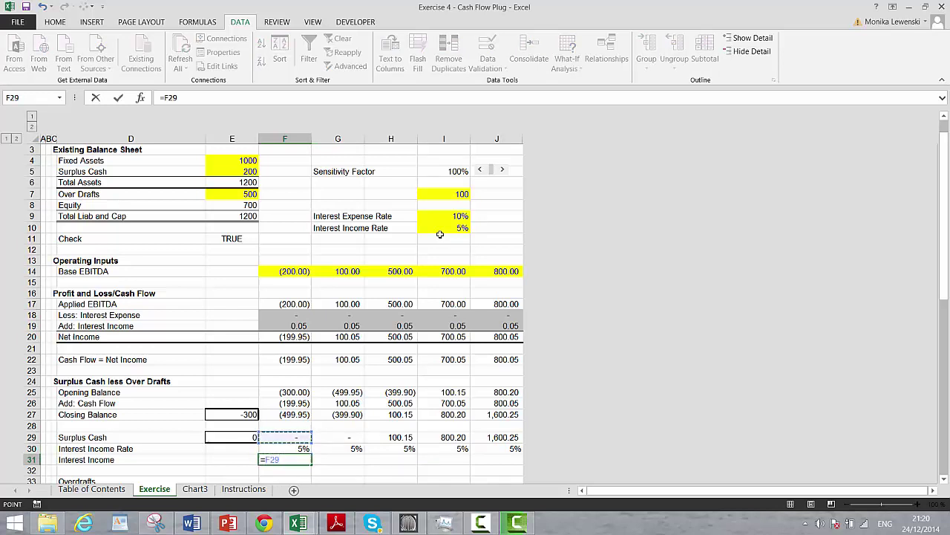
pyautogui.press('Left')
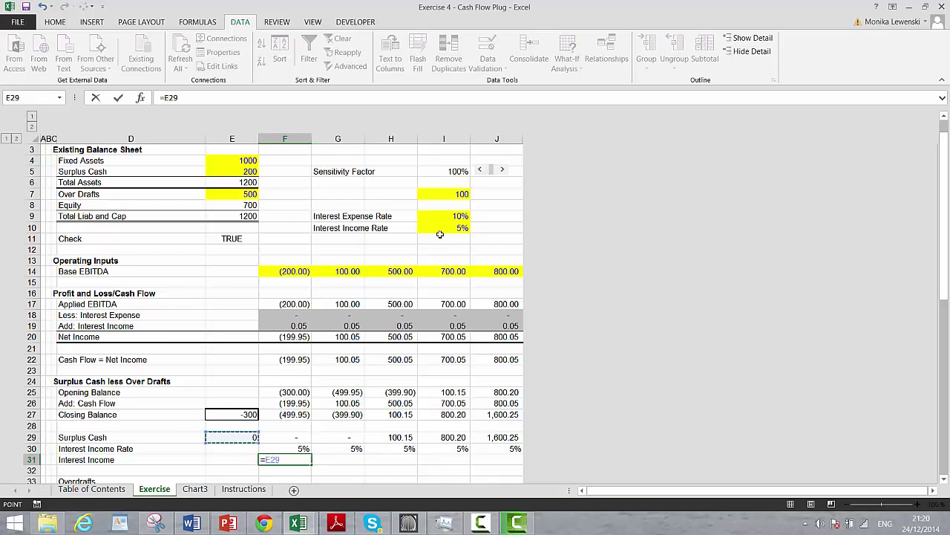
pyautogui.write('*')
pyautogui.press('Up')
pyautogui.press('Return')
pyautogui.press('Up')
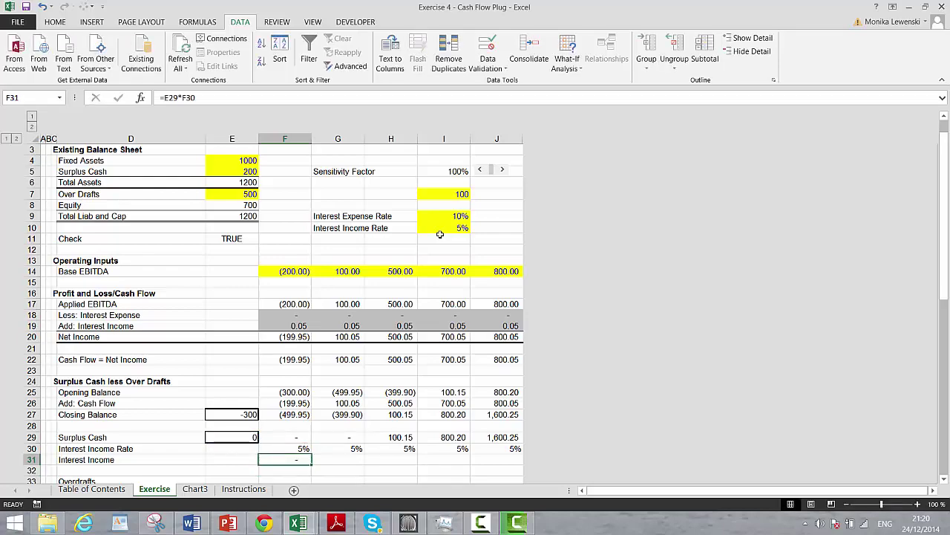
pyautogui.hotkey('shift', 'Right')
pyautogui.hotkey('shift', 'Right')
pyautogui.hotkey('shift', 'Right')
pyautogui.hotkey('shift', 'Right')
pyautogui.hotkey('ctrl', 'r')
pyautogui.press('Down')
pyautogui.press('Down')
pyautogui.press('Down')
pyautogui.press('Down')
pyautogui.press('Down')
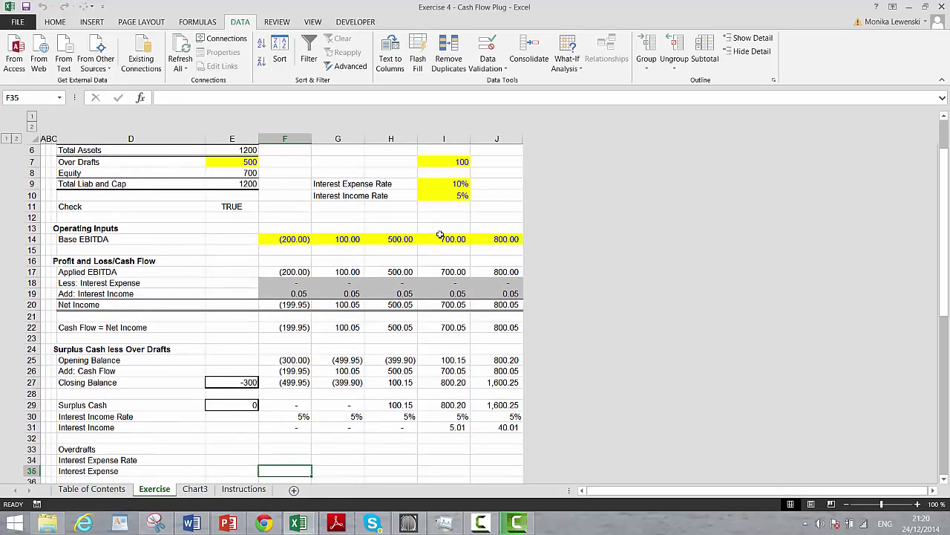
# Link the opening overdraft in E33 to the 500 Over Drafts value in E7.
pyautogui.press('Up')
pyautogui.press('Up')
pyautogui.press('Up')
pyautogui.press('Left')
pyautogui.press('Left')
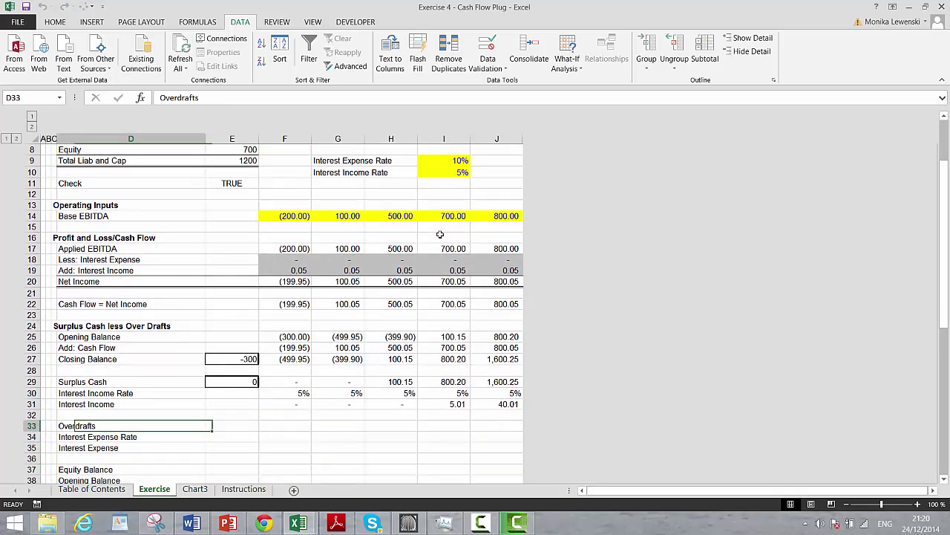
pyautogui.press('Right')
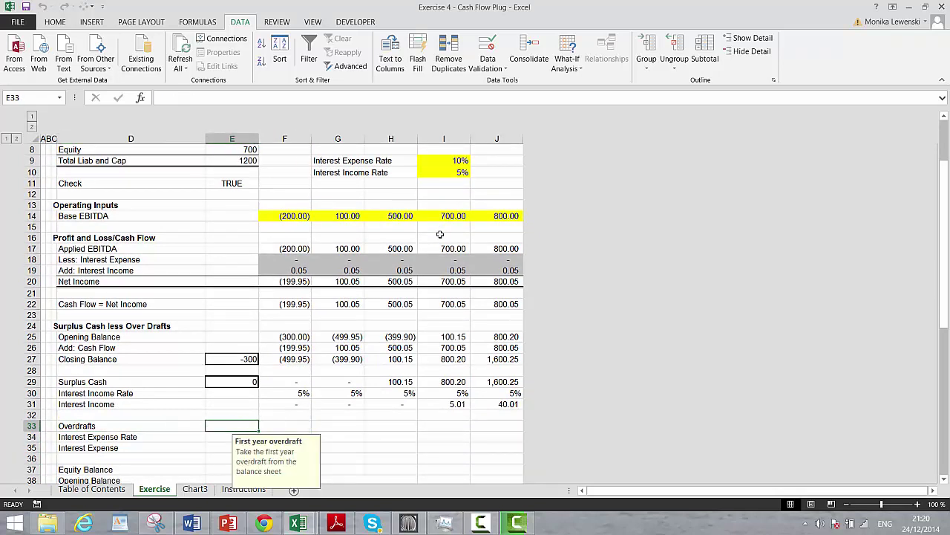
pyautogui.write('=m')
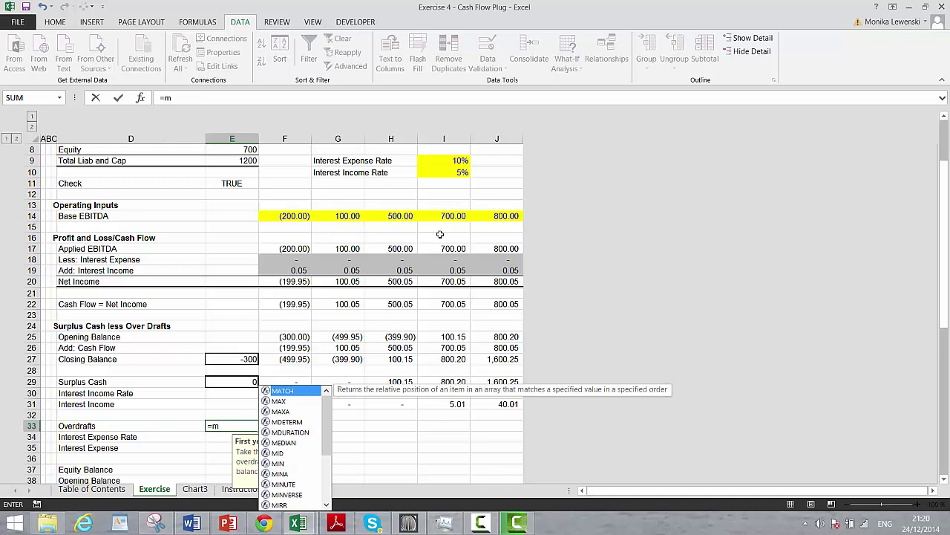
pyautogui.write('a')
pyautogui.press('Escape')
pyautogui.press('Escape')
pyautogui.write('=')
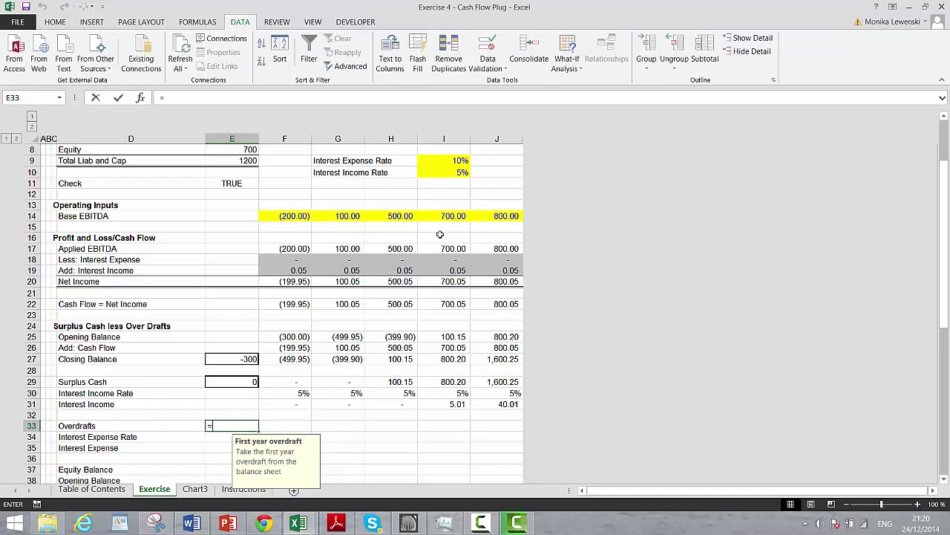
pyautogui.press('Up')
pyautogui.press('Up')
pyautogui.press('Up')
pyautogui.press('Up')
pyautogui.press('Up')
pyautogui.press('Up')
pyautogui.press('Up')
pyautogui.press('Up')
pyautogui.press('Up')
pyautogui.press('Up')
pyautogui.press('Up')
pyautogui.press('Up')
pyautogui.press('Up')
pyautogui.press('Up')
pyautogui.press('Up')
pyautogui.press('Up')
pyautogui.press('Up')
pyautogui.press('Up')
pyautogui.press('Up')
pyautogui.press('Up')
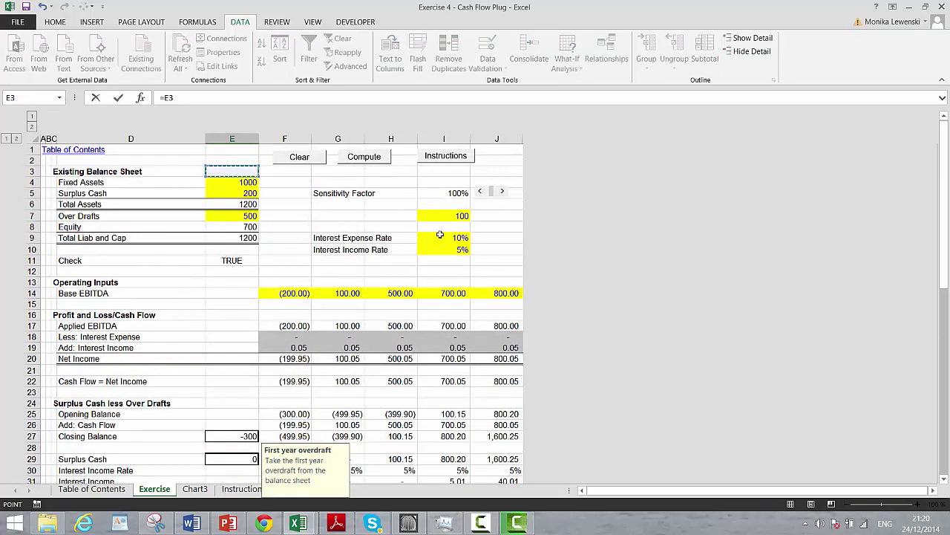
pyautogui.press('Down')
pyautogui.press('Down')
pyautogui.press('Down')
pyautogui.press('Up')
pyautogui.press('Up')
pyautogui.press('Up')
pyautogui.press('Down')
pyautogui.press('Down')
pyautogui.press('Down')
pyautogui.press('Down')
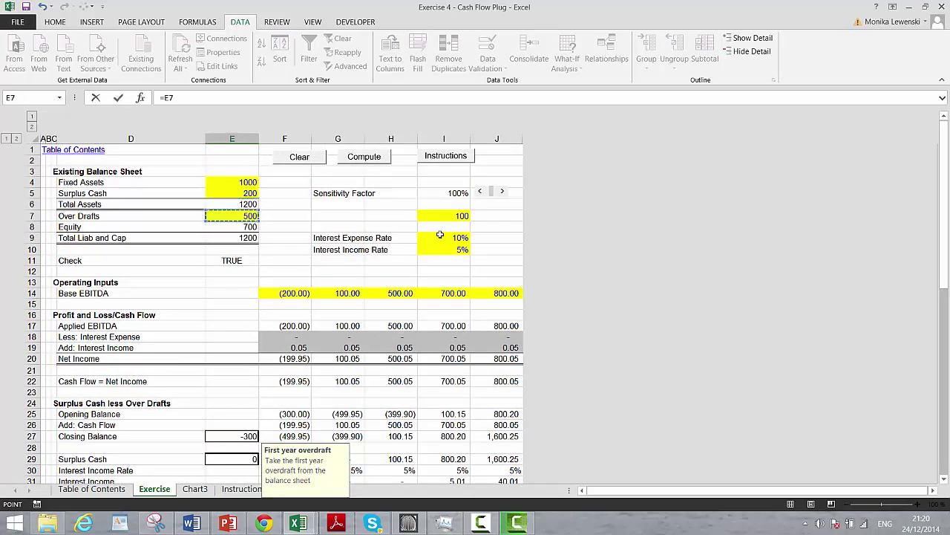
pyautogui.press('Return')
# Fill Overdrafts F33:J33 with =MAX(-F27;0) to capture each year's shortfall.
pyautogui.press('Up')
pyautogui.press('Right')
pyautogui.write('=')
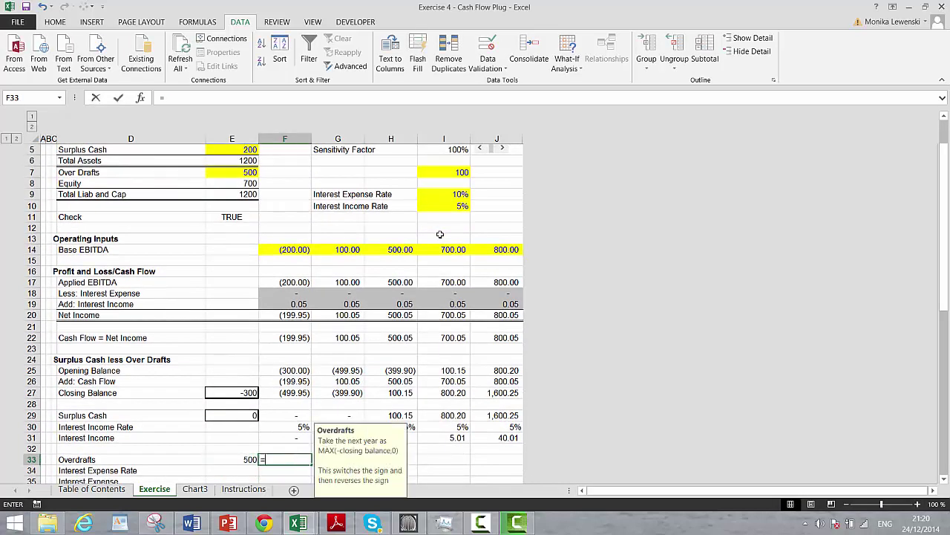
pyautogui.write('max(')
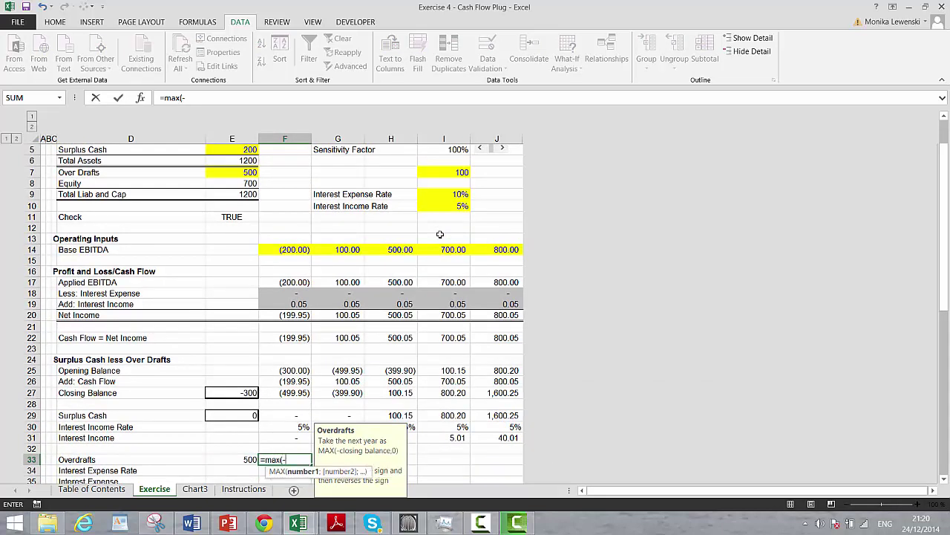
pyautogui.write('-')
pyautogui.press('Up')
pyautogui.press('Up')
pyautogui.press('Up')
pyautogui.press('Up')
pyautogui.press('Up')
pyautogui.press('Up')
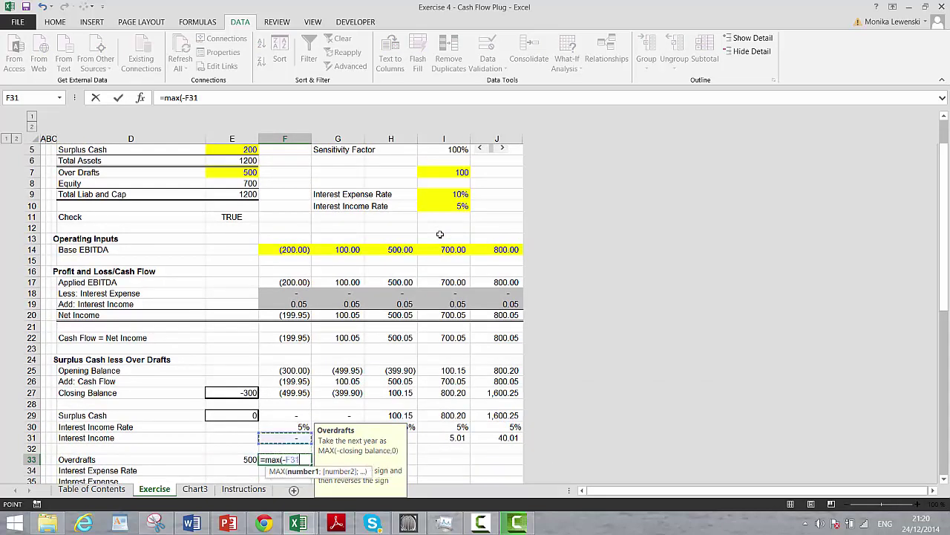
pyautogui.write(';')
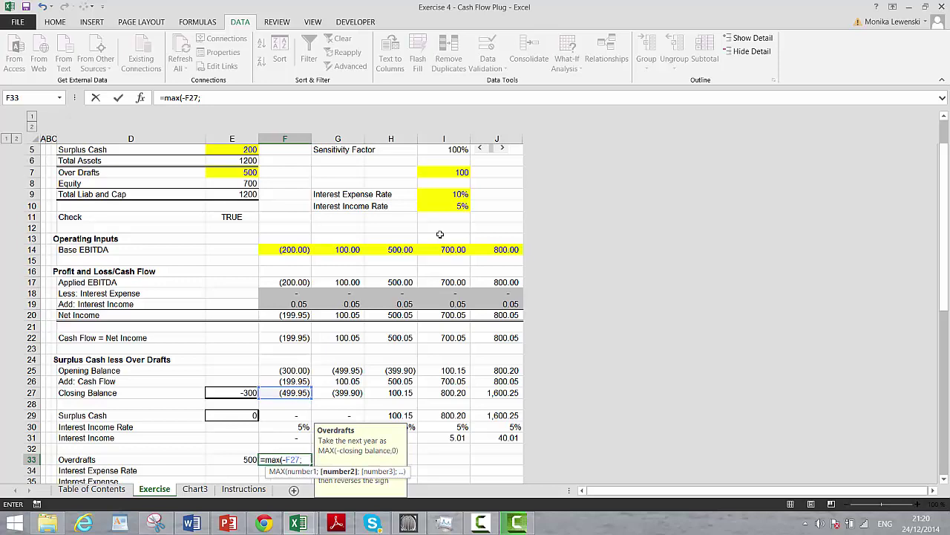
pyautogui.write('0')
pyautogui.hotkey('ctrl', 'Return')
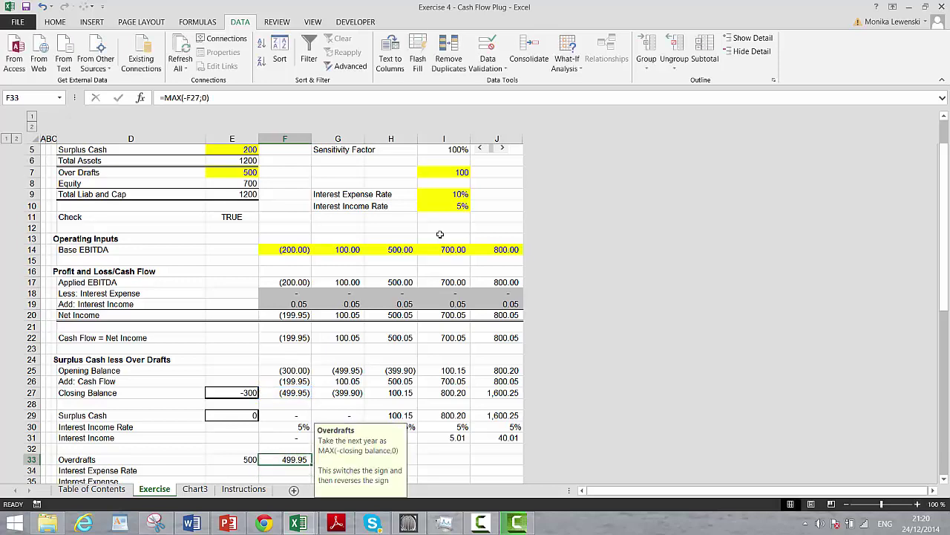
pyautogui.hotkey('shift', 'Right')
pyautogui.hotkey('shift', 'Right')
pyautogui.hotkey('shift', 'Right')
pyautogui.hotkey('shift', 'Right')
pyautogui.hotkey('ctrl', 'r')
pyautogui.press('Down')
pyautogui.press('Down')
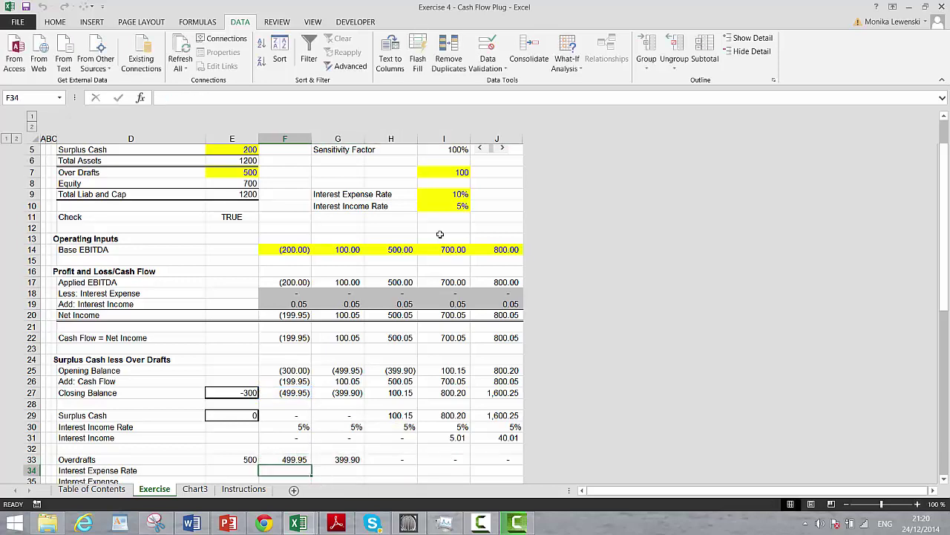
# Link Interest Expense Rate F34:J34 to the 10% rate as =$I$9.
pyautogui.scroll(-1, 440, 233)
pyautogui.press('Up')
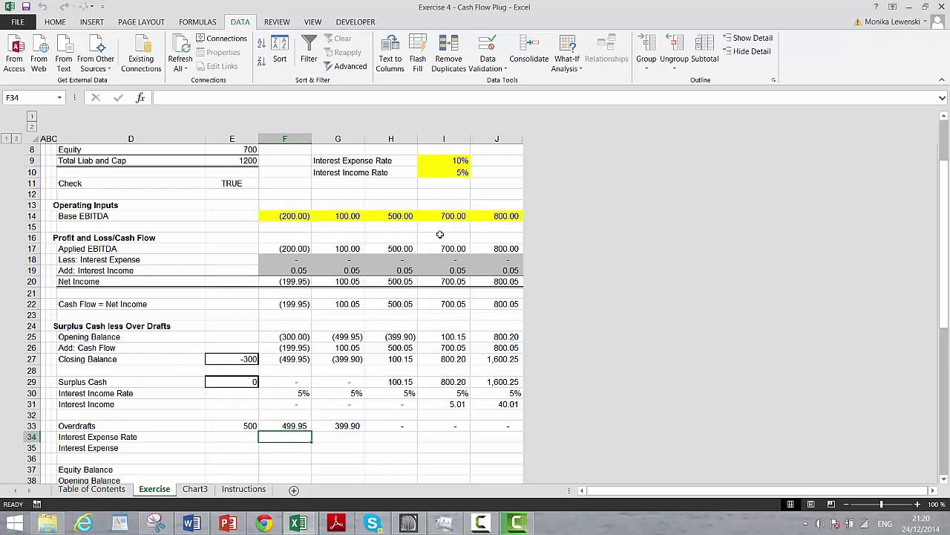
pyautogui.write('=')
pyautogui.press('Up')
pyautogui.press('Up')
pyautogui.press('Up')
pyautogui.press('Up')
pyautogui.press('Up')
pyautogui.press('Up')
pyautogui.press('Up')
pyautogui.press('Up')
pyautogui.press('Up')
pyautogui.press('Up')
pyautogui.press('Up')
pyautogui.press('Up')
pyautogui.press('Up')
pyautogui.press('Up')
pyautogui.press('Up')
pyautogui.press('Up')
pyautogui.press('Up')
pyautogui.press('Up')
pyautogui.press('Up')
pyautogui.press('Up')
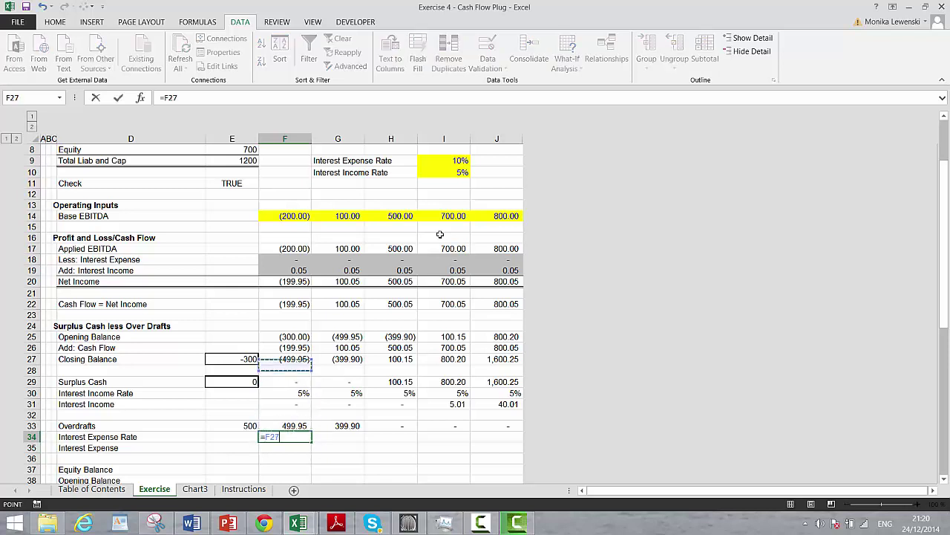
pyautogui.press('Up')
pyautogui.press('Up')
pyautogui.press('Up')
pyautogui.press('Right')
pyautogui.press('Right')
pyautogui.press('Right')
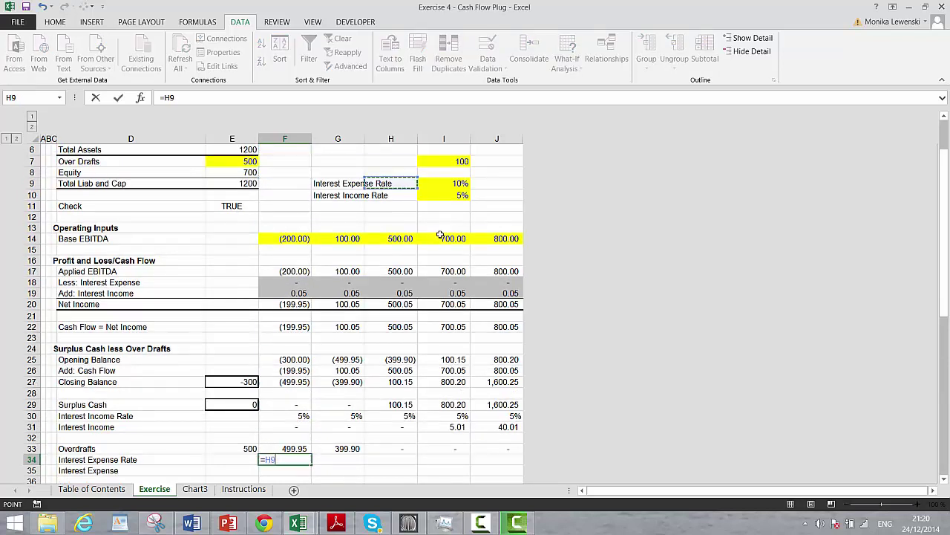
pyautogui.press('F4')
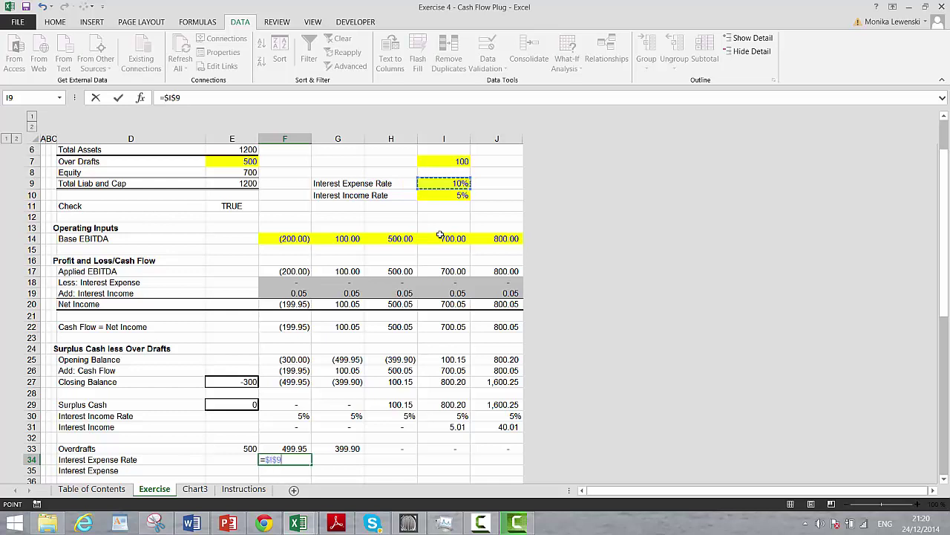
pyautogui.hotkey('ctrl', 'Return')
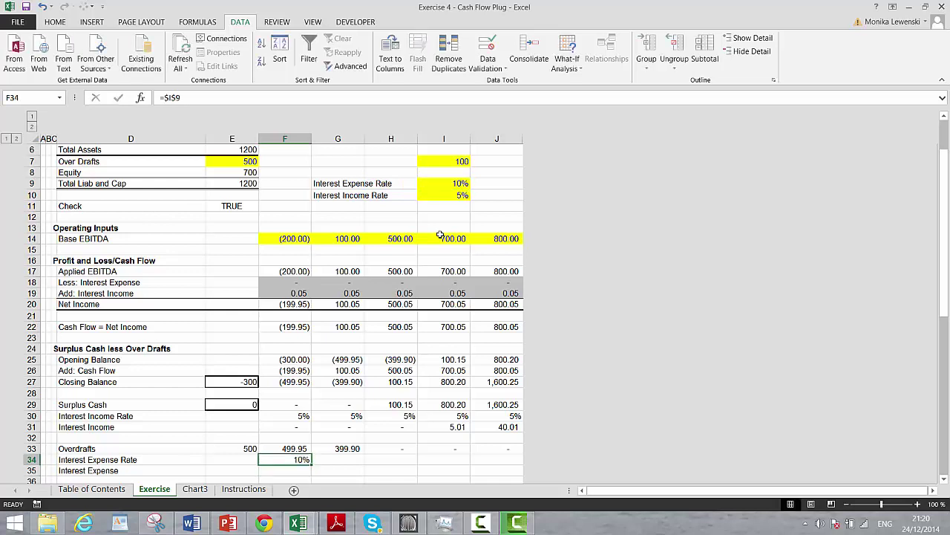
pyautogui.hotkey('shift', 'Right')
pyautogui.hotkey('shift', 'Right')
pyautogui.hotkey('shift', 'Right')
pyautogui.hotkey('shift', 'Right')
pyautogui.hotkey('ctrl', 'r')
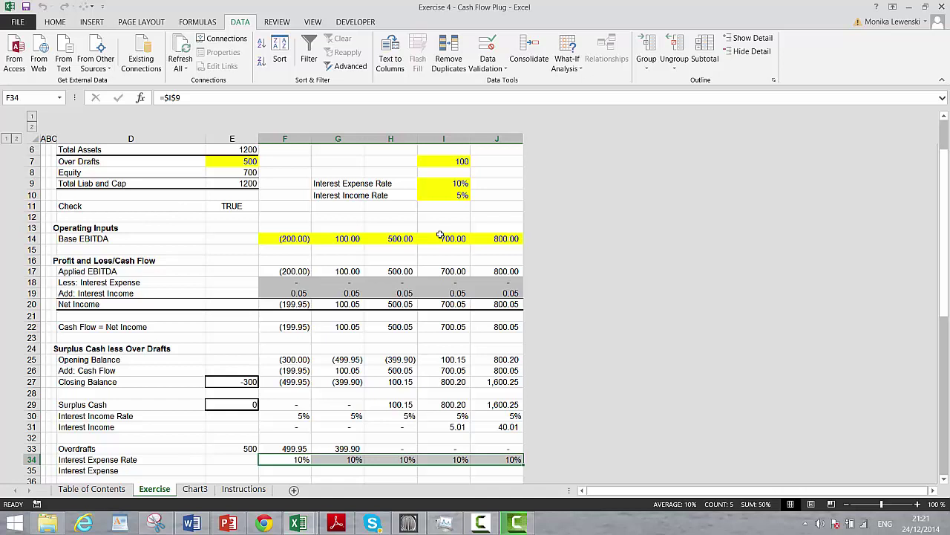
pyautogui.press('Down')
# Enter =F34*E33 in F35 and fill to J35, giving 50.00, 55.00, 50.49, 5.53.
pyautogui.write('=')
pyautogui.press('Up')
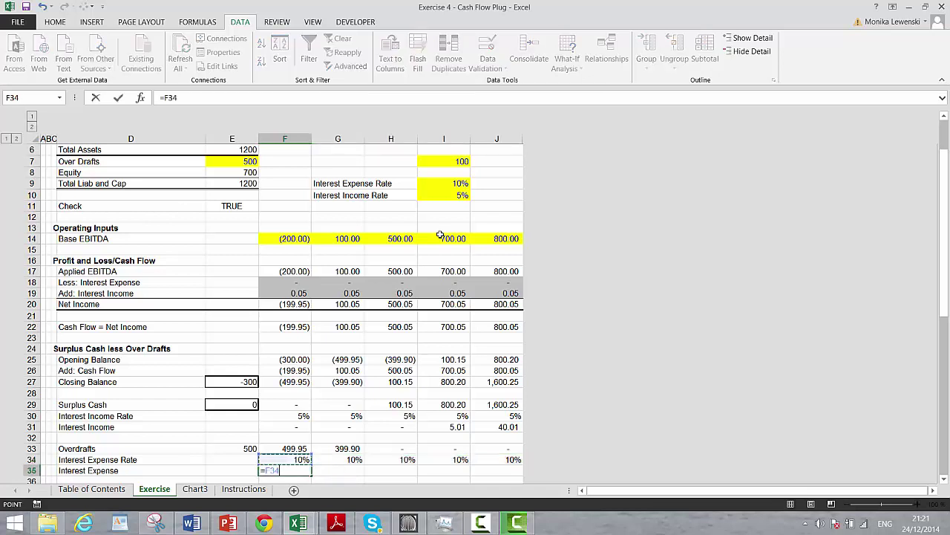
pyautogui.write('*')
pyautogui.press('Up')
pyautogui.press('Left')
pyautogui.press('Up')
pyautogui.press('Return')
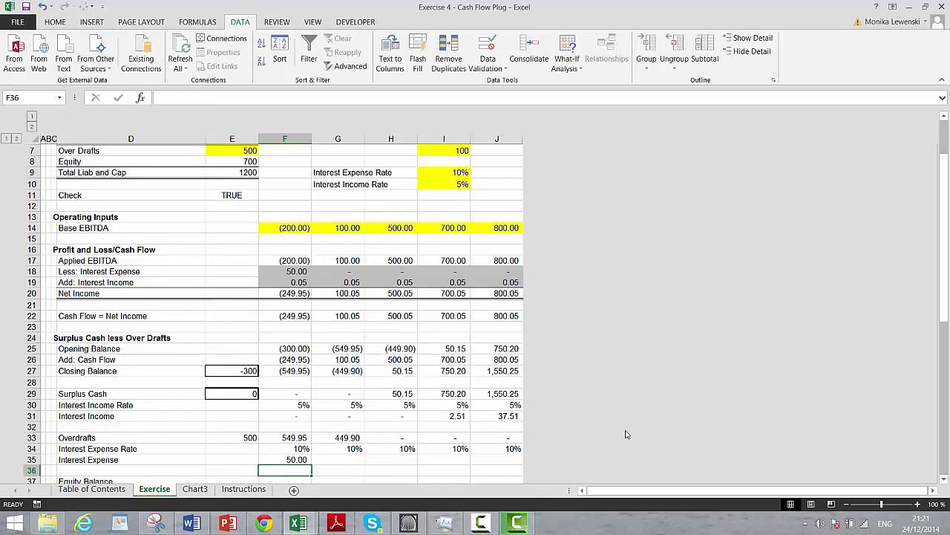
pyautogui.click(482, 523)
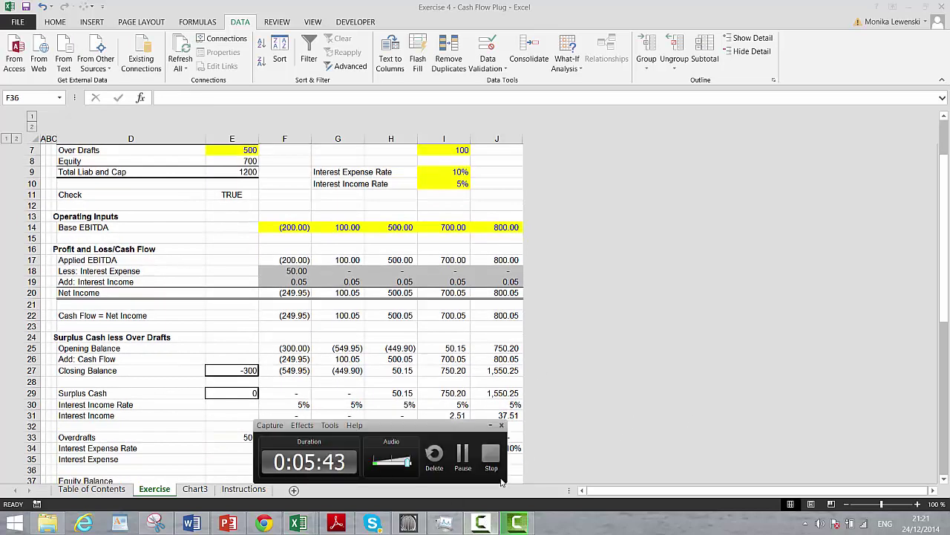
pyautogui.click(462, 456)
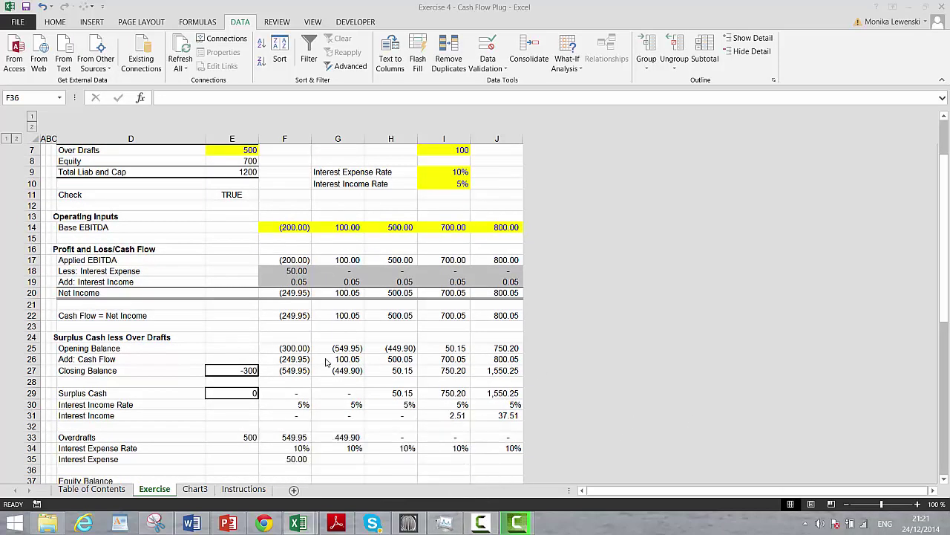
pyautogui.press('Down')
pyautogui.press('Down')
pyautogui.press('Down')
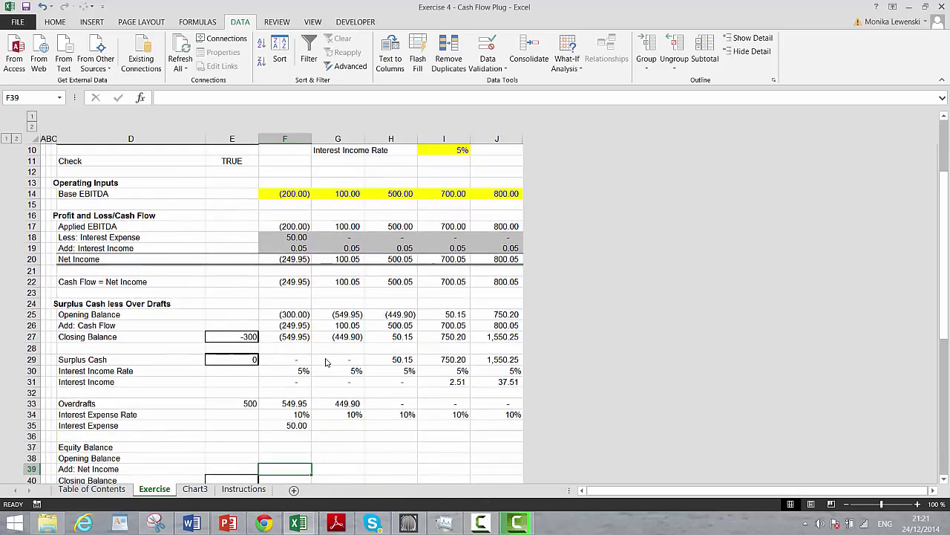
pyautogui.press('Up')
pyautogui.press('Up')
pyautogui.press('Up')
pyautogui.press('Up')
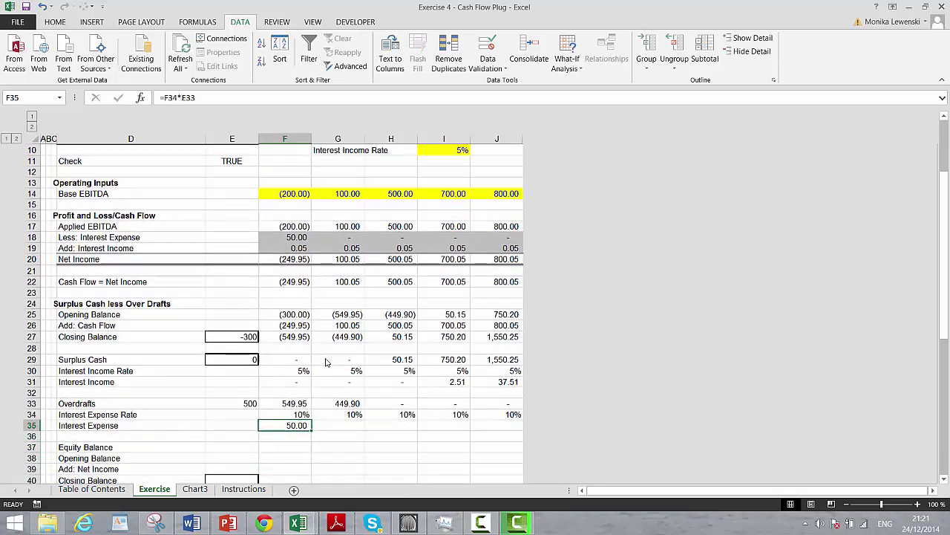
pyautogui.hotkey('shift', 'Right')
pyautogui.hotkey('shift', 'Right')
pyautogui.hotkey('shift', 'Right')
pyautogui.hotkey('shift', 'Right')
pyautogui.hotkey('ctrl', 'r')
pyautogui.press('Down')
pyautogui.press('Down')
pyautogui.press('Down')
pyautogui.press('Down')
pyautogui.press('Down')
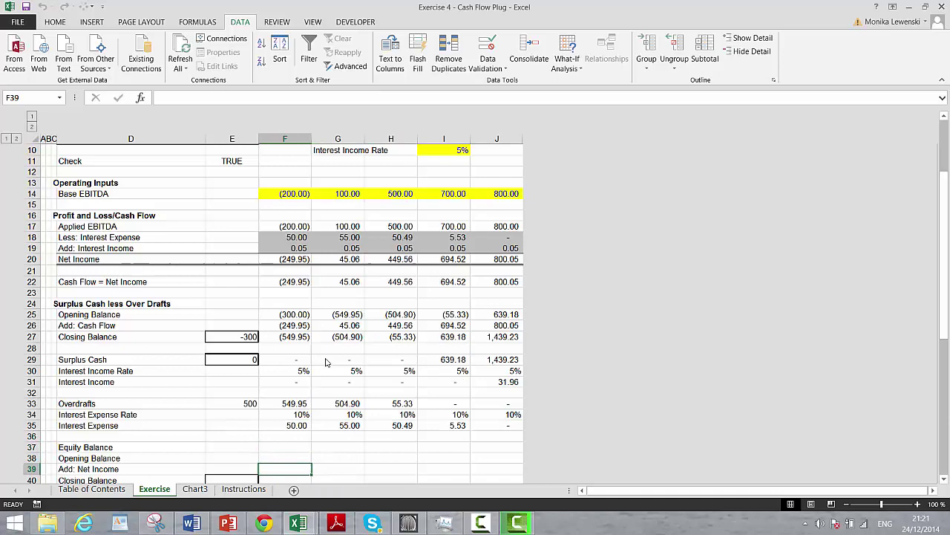
# Set starting equity in E40 to =E9, showing 700.
pyautogui.press('Left')
pyautogui.write('=')
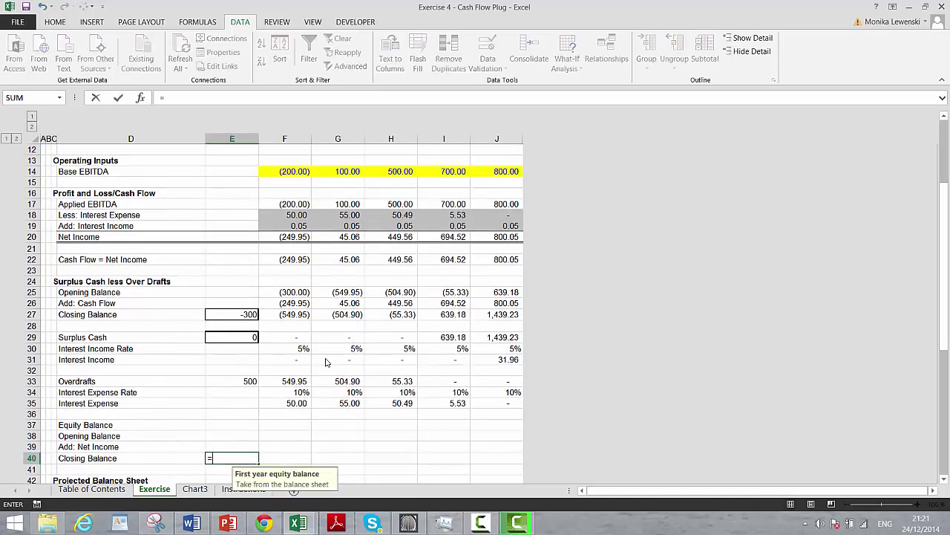
pyautogui.press('Up')
pyautogui.press('Up')
pyautogui.press('Up')
pyautogui.press('Up')
pyautogui.press('Up')
pyautogui.press('Up')
pyautogui.press('Up')
pyautogui.press('Up')
pyautogui.press('Up')
pyautogui.press('Up')
pyautogui.press('Up')
pyautogui.press('Up')
pyautogui.press('Up')
pyautogui.press('Up')
pyautogui.press('Up')
pyautogui.press('Up')
pyautogui.press('Up')
pyautogui.press('Up')
pyautogui.press('Up')
pyautogui.press('Up')
pyautogui.press('Up')
pyautogui.press('Down')
pyautogui.press('Down')
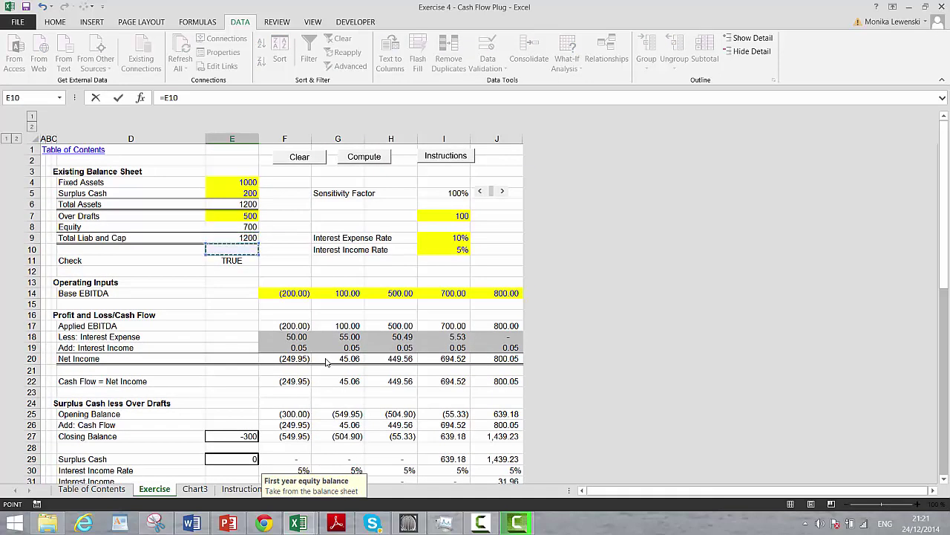
pyautogui.press('Up')
pyautogui.press('Up')
pyautogui.press('Return')
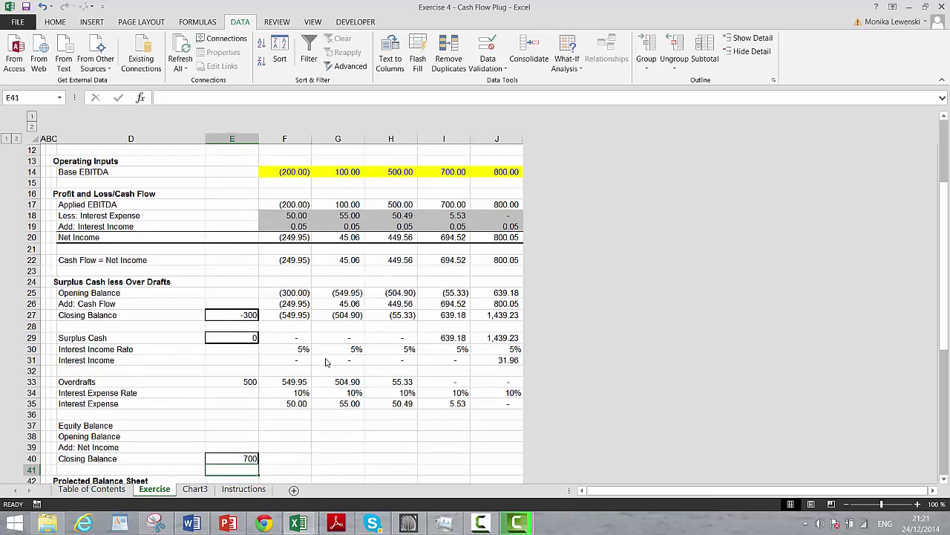
pyautogui.click(484, 525)
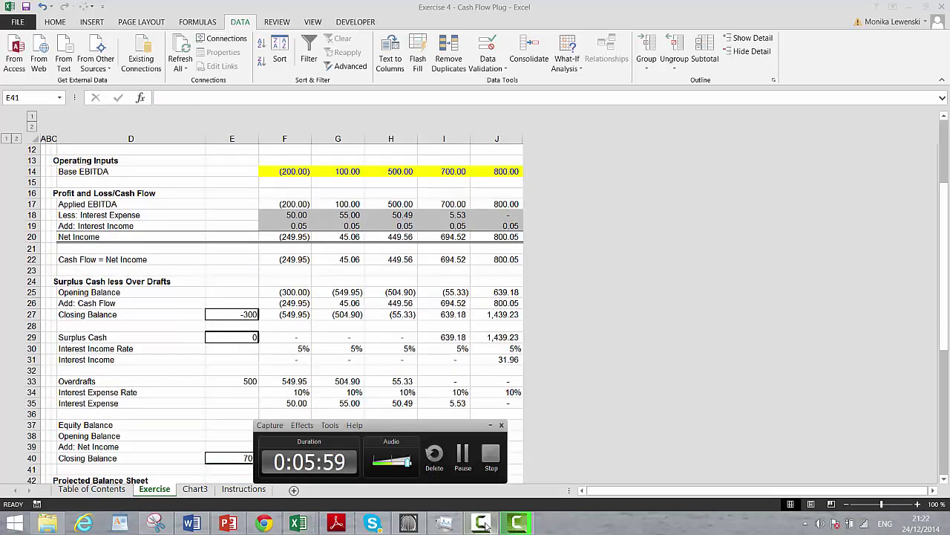
pyautogui.click(463, 454)
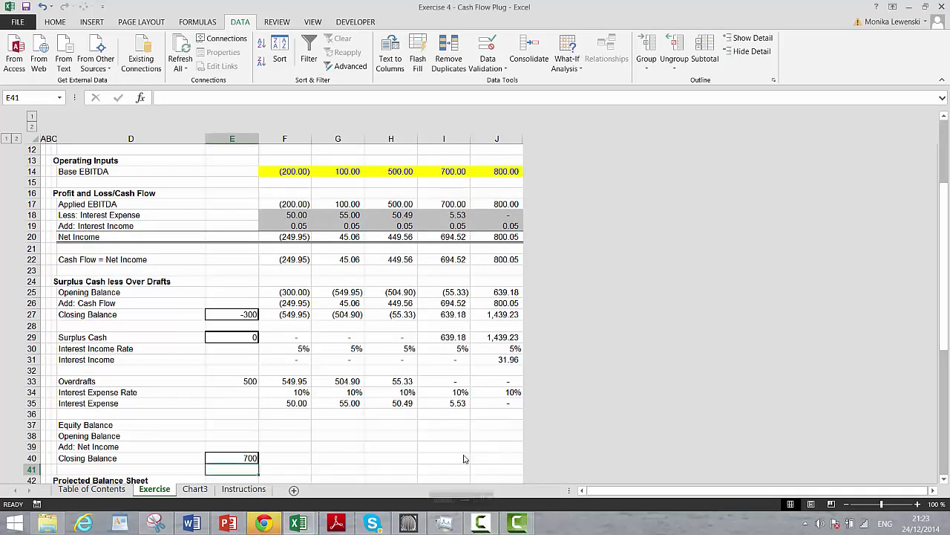
# Link the opening balance in F38 to prior closing equity E40, giving 700.00.
pyautogui.press('Up')
pyautogui.press('Up')
pyautogui.press('Up')
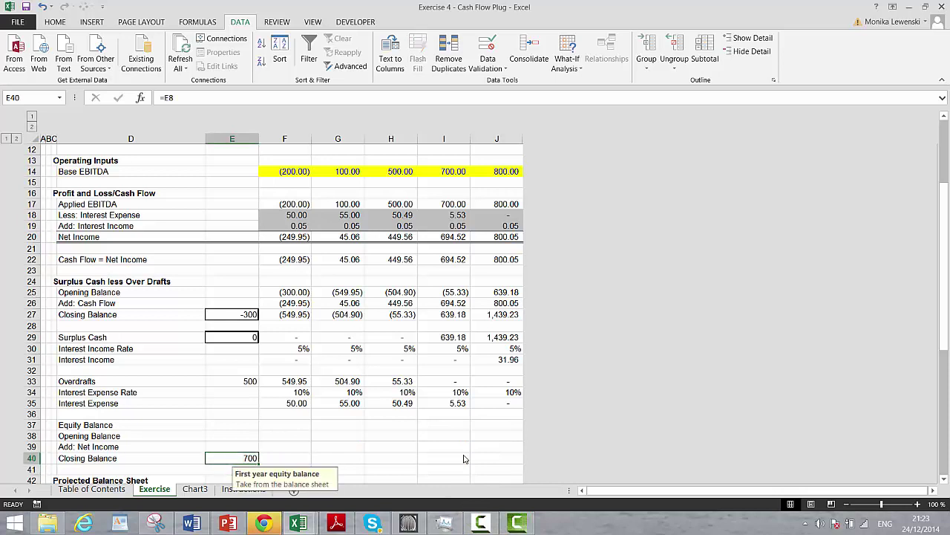
pyautogui.press('Right')
pyautogui.press('Left')
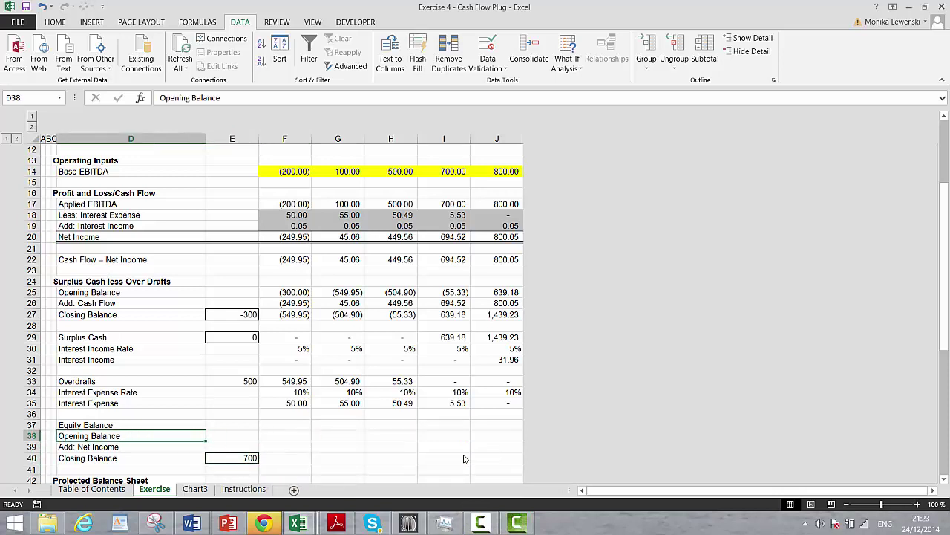
pyautogui.press('Right')
pyautogui.write('=F40')
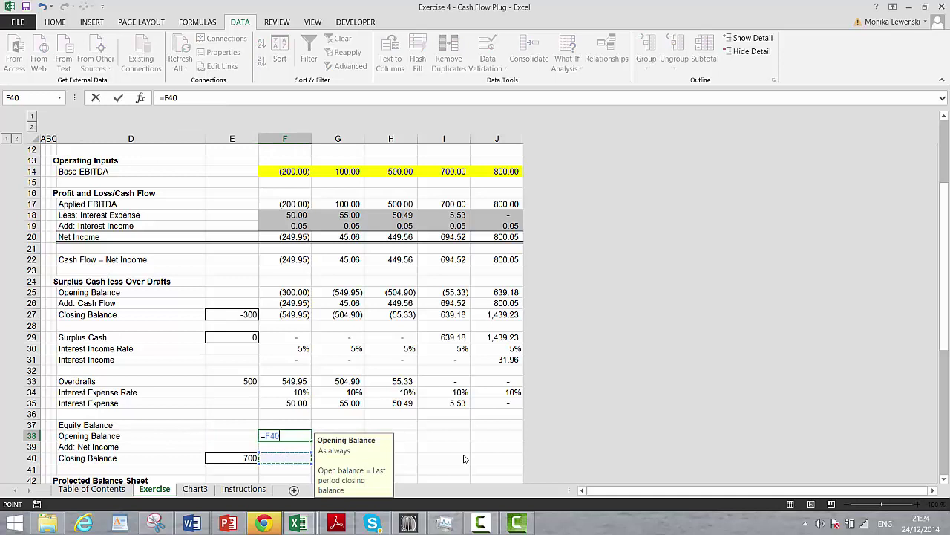
pyautogui.press('Return')
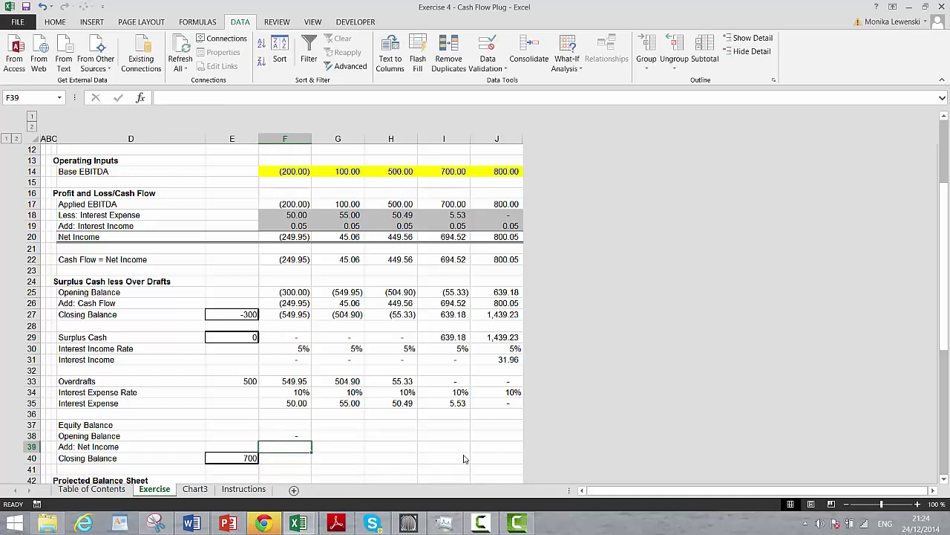
pyautogui.press('Up')
pyautogui.write('=')
pyautogui.press('Left')
pyautogui.press('Down')
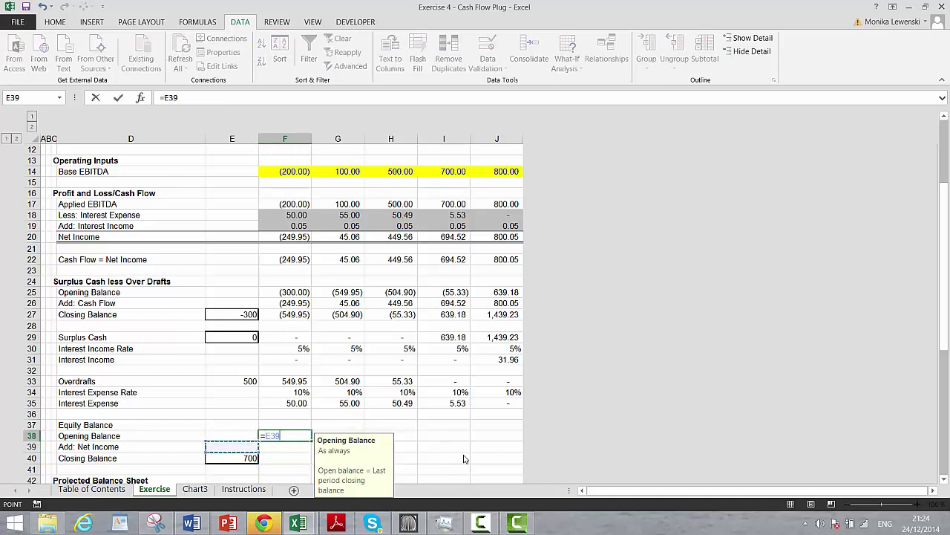
pyautogui.press('Down')
pyautogui.press('Return')
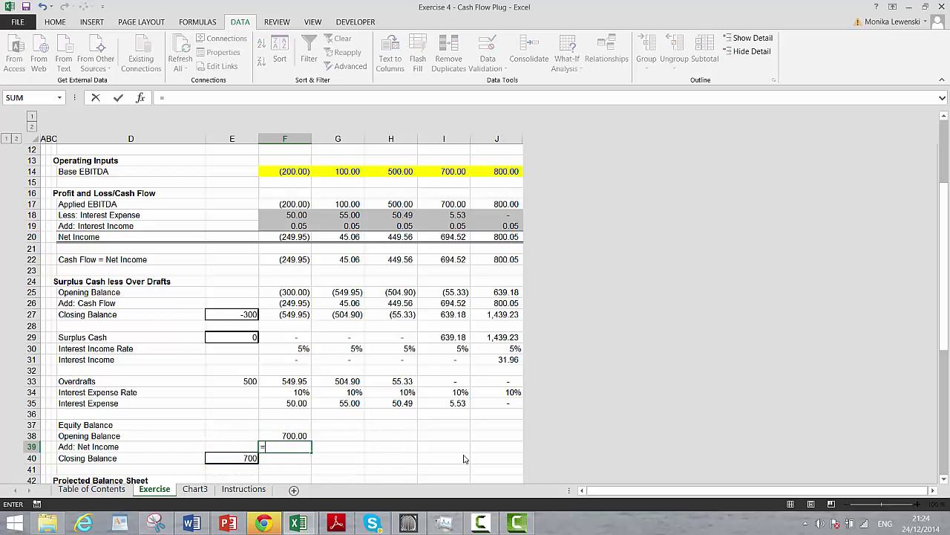
# Link F39 to Net Income F20 and AutoSum F38:F39 in F40 for 450.05.
pyautogui.write('=')
pyautogui.press('Up')
pyautogui.press('Up')
pyautogui.press('Up')
pyautogui.press('Up')
pyautogui.press('Up')
pyautogui.press('Up')
pyautogui.press('Up')
pyautogui.press('Up')
pyautogui.press('Up')
pyautogui.press('Up')
pyautogui.press('Up')
pyautogui.press('Up')
pyautogui.press('Up')
pyautogui.press('Up')
pyautogui.press('Up')
pyautogui.press('Up')
pyautogui.press('Up')
pyautogui.press('Up')
pyautogui.press('Up')
pyautogui.press('Up')
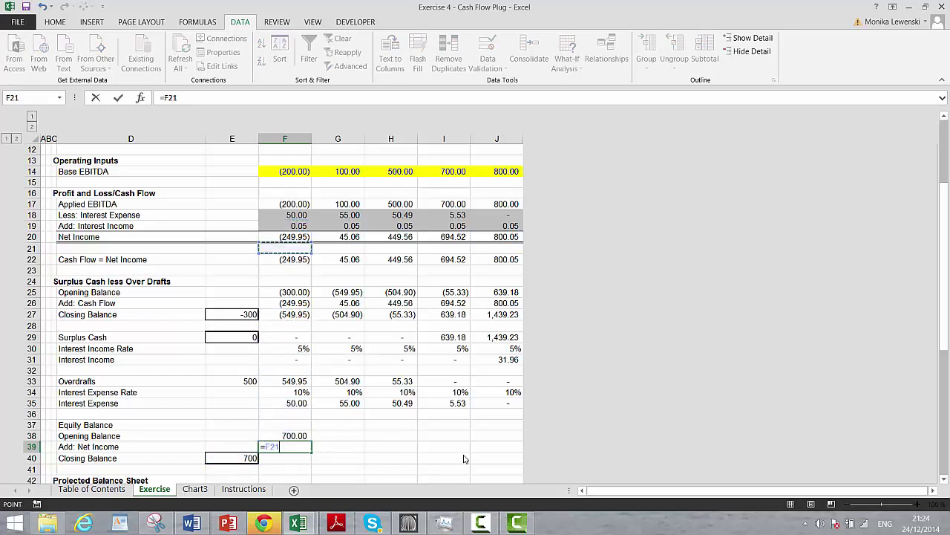
pyautogui.press('Down')
pyautogui.hotkey('ctrl', 'Return')
pyautogui.press('Down')
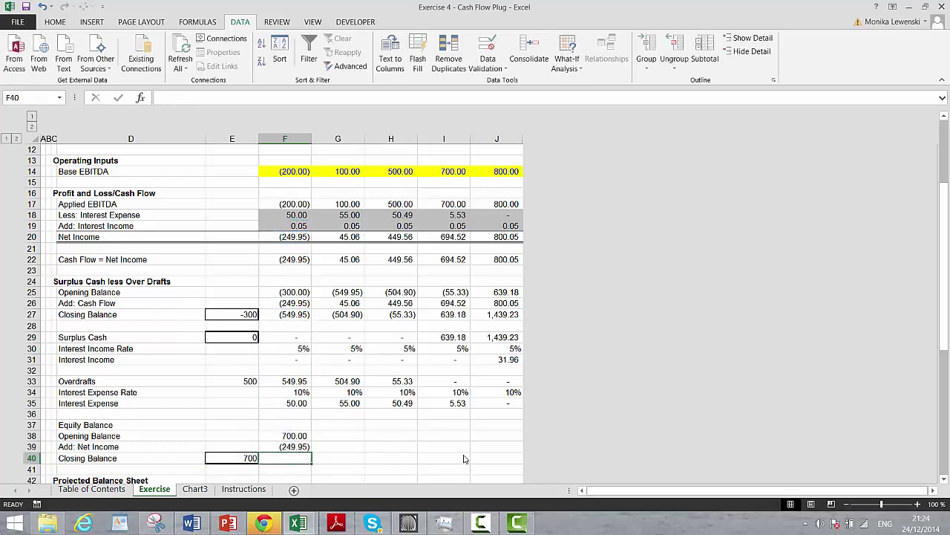
pyautogui.write('=')
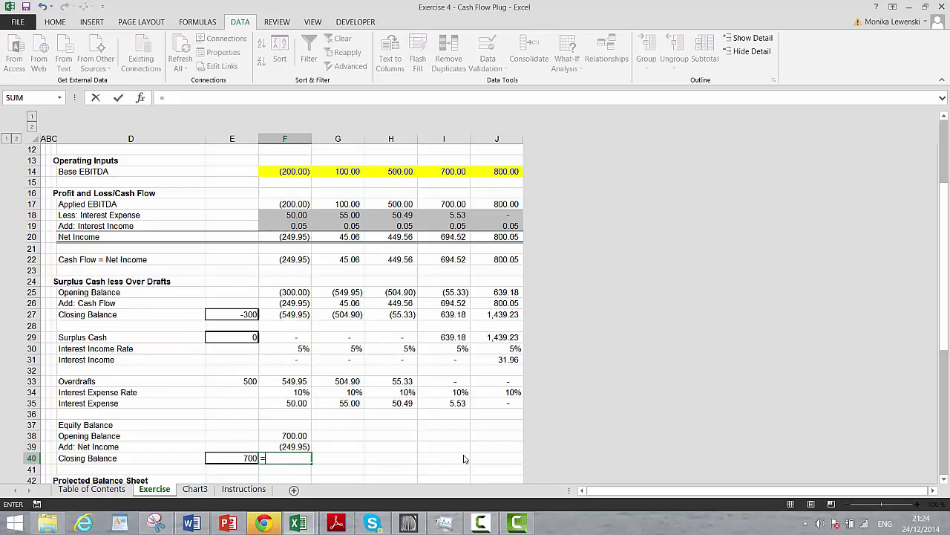
pyautogui.press('Escape')
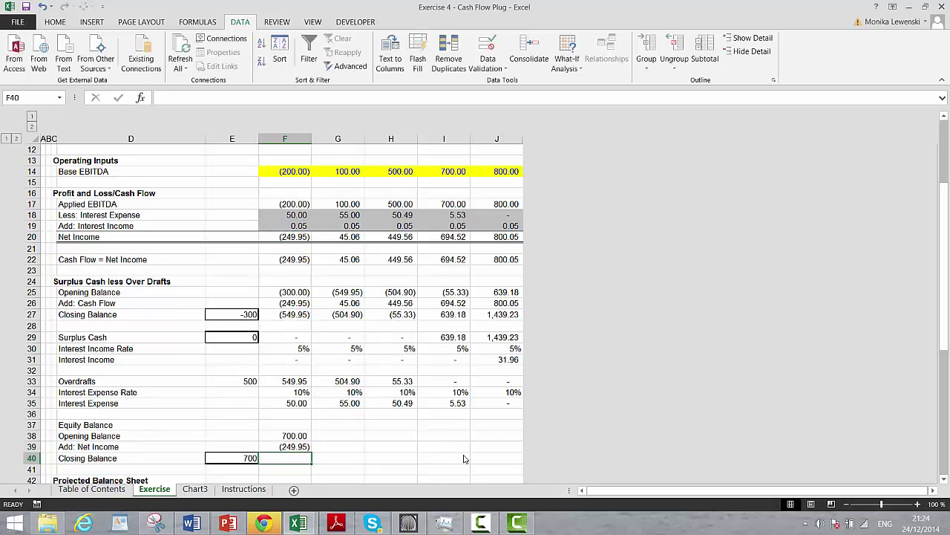
pyautogui.press('alt')
pyautogui.press('alt')
pyautogui.hotkey('alt', '=')
pyautogui.press('Return')
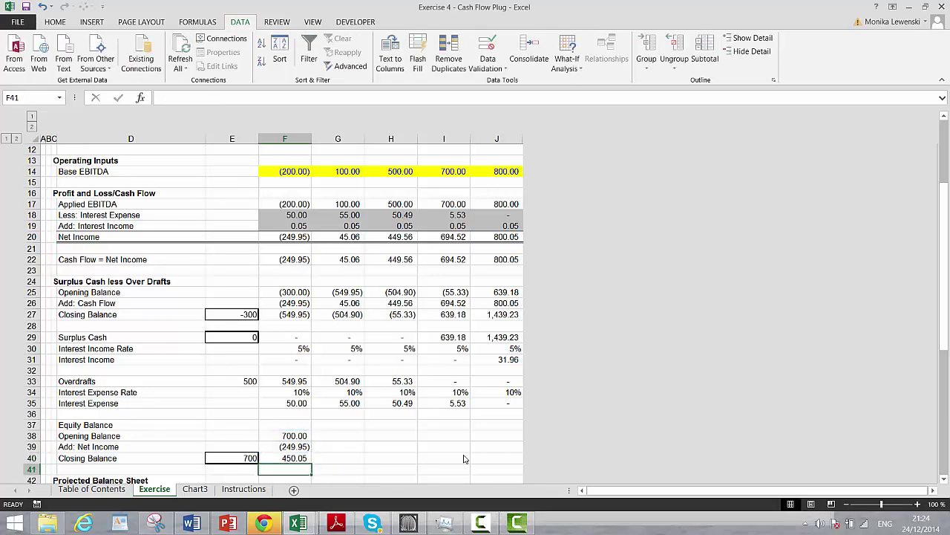
# Fill the three equity rows F38:F40 across to column J.
pyautogui.press('Up')
pyautogui.press('Up')
pyautogui.press('Up')
pyautogui.hotkey('shift', 'Down')
pyautogui.hotkey('shift', 'Down')
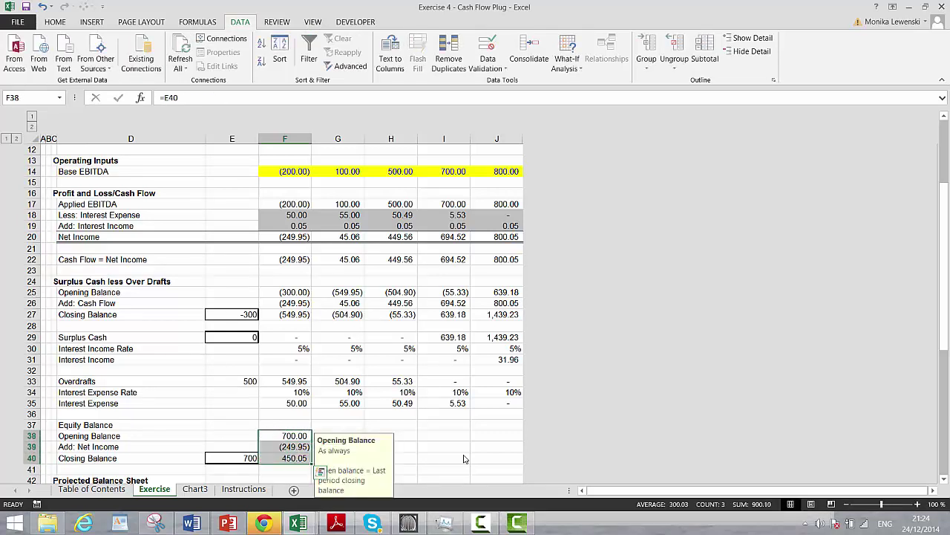
pyautogui.hotkey('ctrl', 'shift', 'Right')
pyautogui.hotkey('ctrl', 'r')
pyautogui.press('Right')
pyautogui.press('Right')
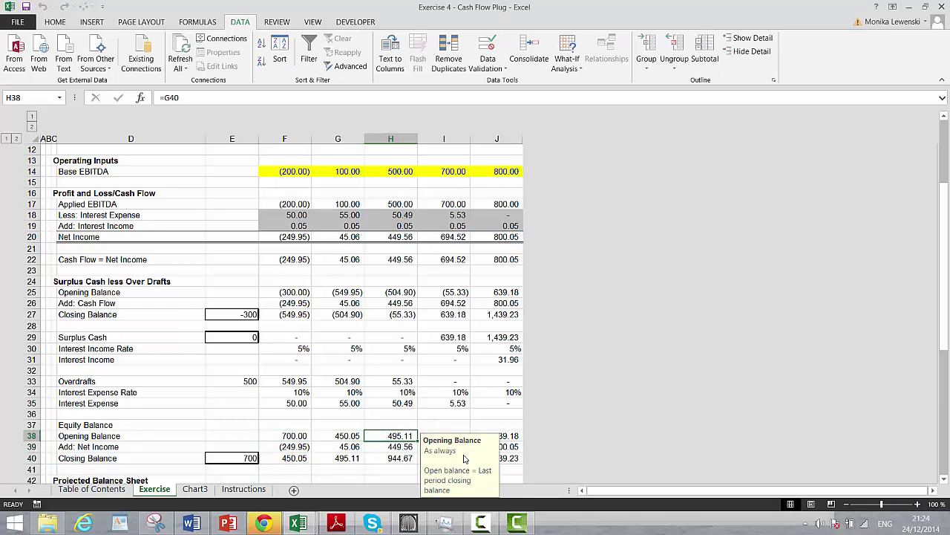
pyautogui.press('Left')
pyautogui.press('Left')
pyautogui.press('Left')
pyautogui.press('Down')
pyautogui.press('Down')
pyautogui.press('Down')
pyautogui.press('Down')
pyautogui.press('Down')
pyautogui.press('Down')
pyautogui.press('Down')
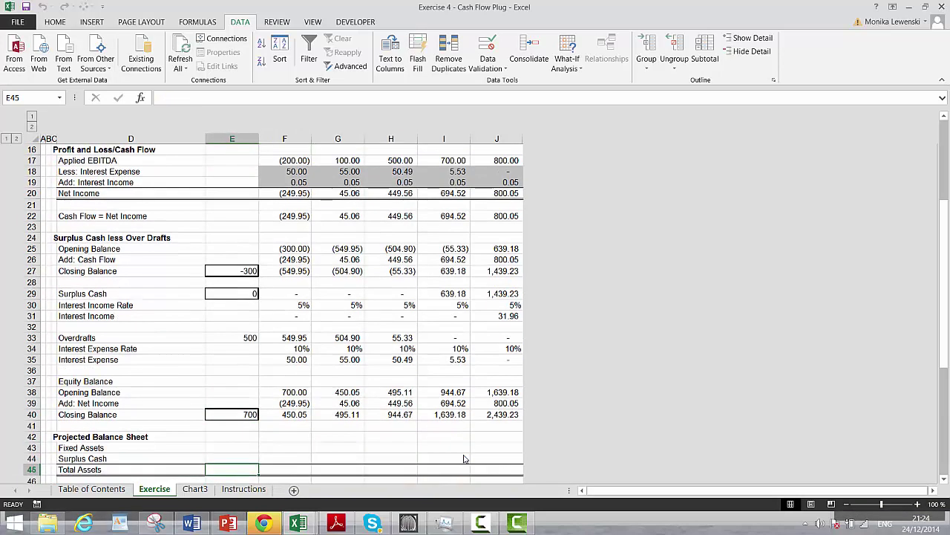
# Link Fixed Assets in E43 to the existing balance, with later years showing 1,000.00 from the prior year.
pyautogui.press('Down')
pyautogui.press('Down')
pyautogui.press('Down')
pyautogui.press('Down')
pyautogui.press('Down')
pyautogui.press('Down')
pyautogui.press('Down')
pyautogui.press('Up')
pyautogui.press('Up')
pyautogui.press('Up')
pyautogui.press('Up')
pyautogui.press('Up')
pyautogui.press('Up')
pyautogui.press('Up')
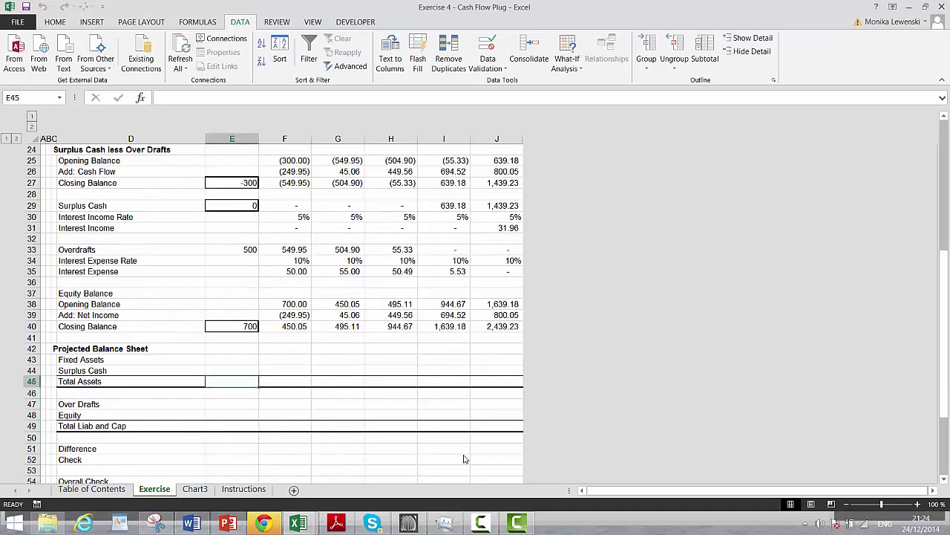
pyautogui.press('Up')
pyautogui.press('Up')
pyautogui.write('=')
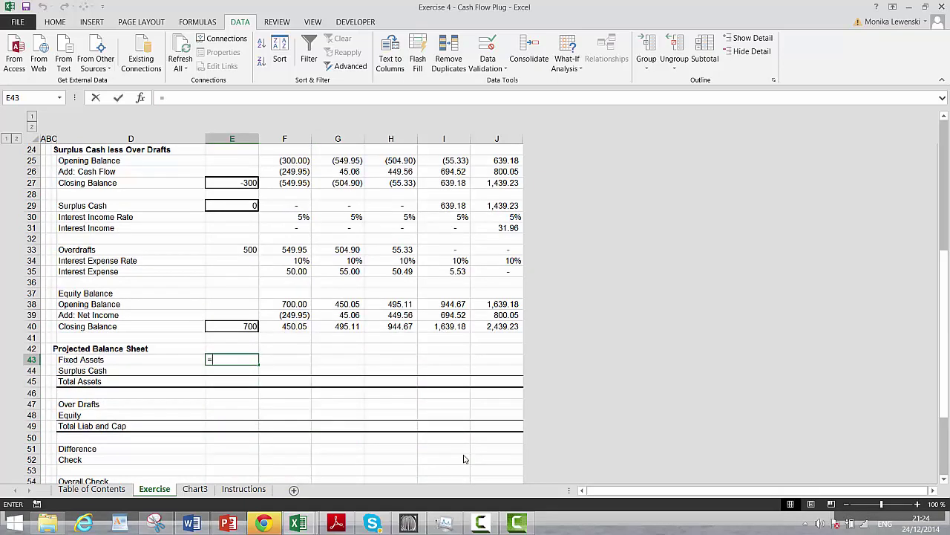
pyautogui.press('Up')
pyautogui.press('Up')
pyautogui.press('Up')
pyautogui.press('Up')
pyautogui.press('Up')
pyautogui.press('Up')
pyautogui.press('Up')
pyautogui.press('Up')
pyautogui.press('Up')
pyautogui.press('Up')
pyautogui.press('Up')
pyautogui.press('Up')
pyautogui.press('Up')
pyautogui.press('Up')
pyautogui.press('Up')
pyautogui.press('Up')
pyautogui.press('Up')
pyautogui.press('Up')
pyautogui.press('Up')
pyautogui.press('Up')
pyautogui.press('Up')
pyautogui.press('Up')
pyautogui.press('Up')
pyautogui.press('Up')
pyautogui.press('Up')
pyautogui.press('Up')
pyautogui.press('Up')
pyautogui.press('Up')
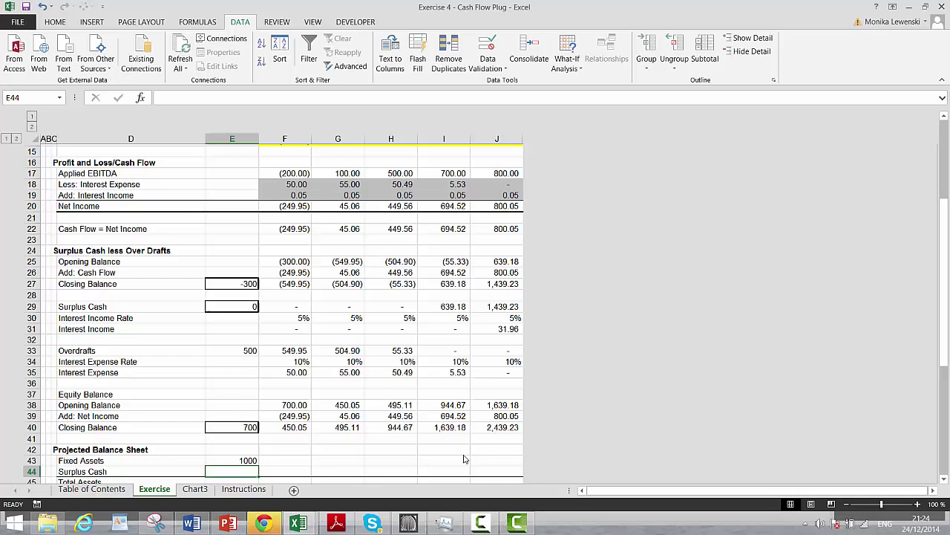
pyautogui.press('Up')
pyautogui.press('Right')
pyautogui.write('=')
pyautogui.press('Left')
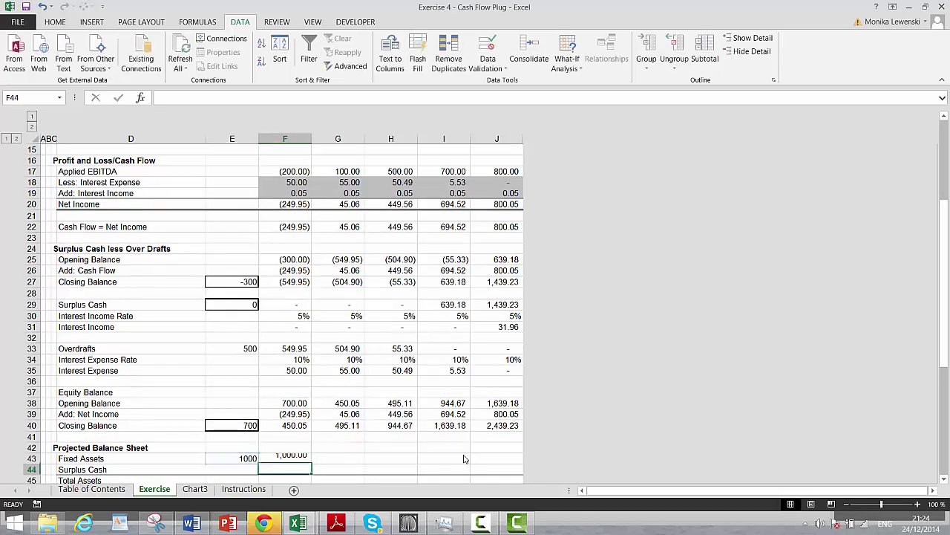
pyautogui.hotkey('ctrl', 'Return')
pyautogui.hotkey('shift', 'Right')
pyautogui.hotkey('shift', 'Right')
pyautogui.hotkey('shift', 'Right')
pyautogui.hotkey('shift', 'Right')
pyautogui.hotkey('ctrl', 'r')
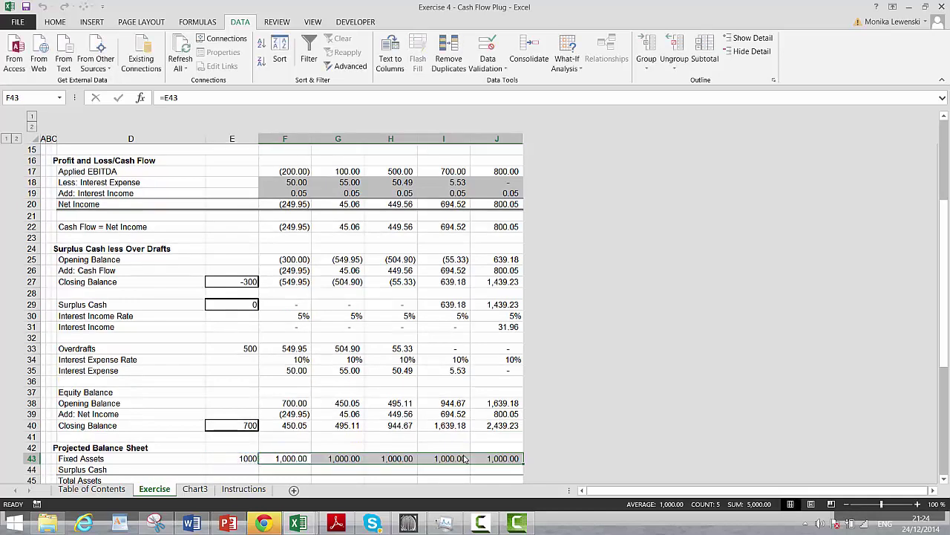
# Link Surplus Cash in E44 to E29 and fill it across to column J.
pyautogui.press('Down')
pyautogui.press('Left')
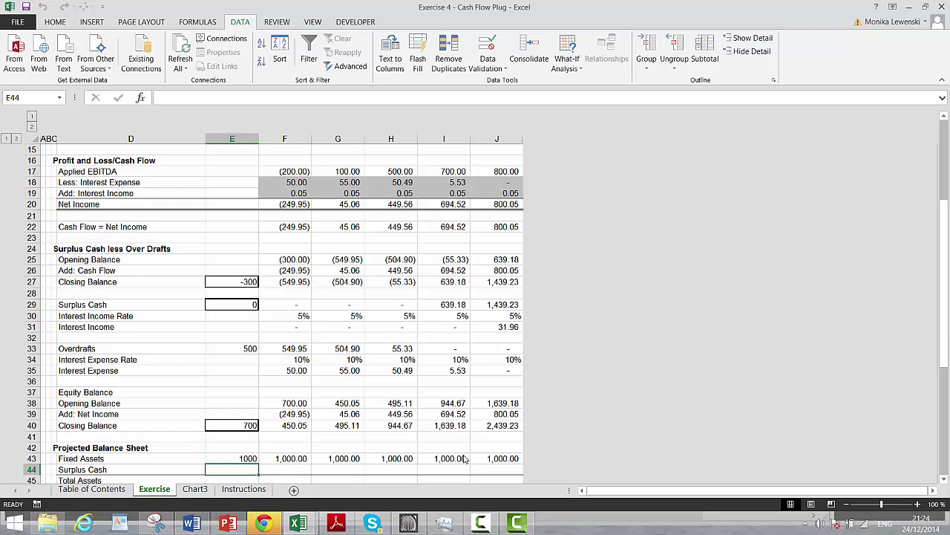
pyautogui.write('=')
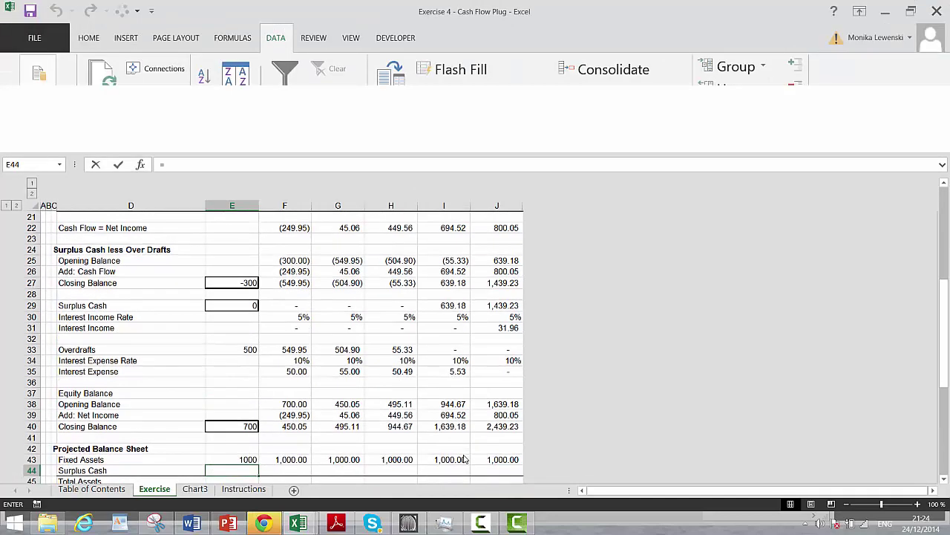
pyautogui.press('Up')
pyautogui.press('Up')
pyautogui.press('Up')
pyautogui.press('Up')
pyautogui.press('Up')
pyautogui.press('Up')
pyautogui.press('Up')
pyautogui.press('Up')
pyautogui.press('Up')
pyautogui.press('Up')
pyautogui.press('Up')
pyautogui.press('Up')
pyautogui.press('Up')
pyautogui.press('Up')
pyautogui.press('Up')
pyautogui.press('Up')
pyautogui.press('Up')
pyautogui.press('Up')
pyautogui.press('Up')
pyautogui.press('Up')
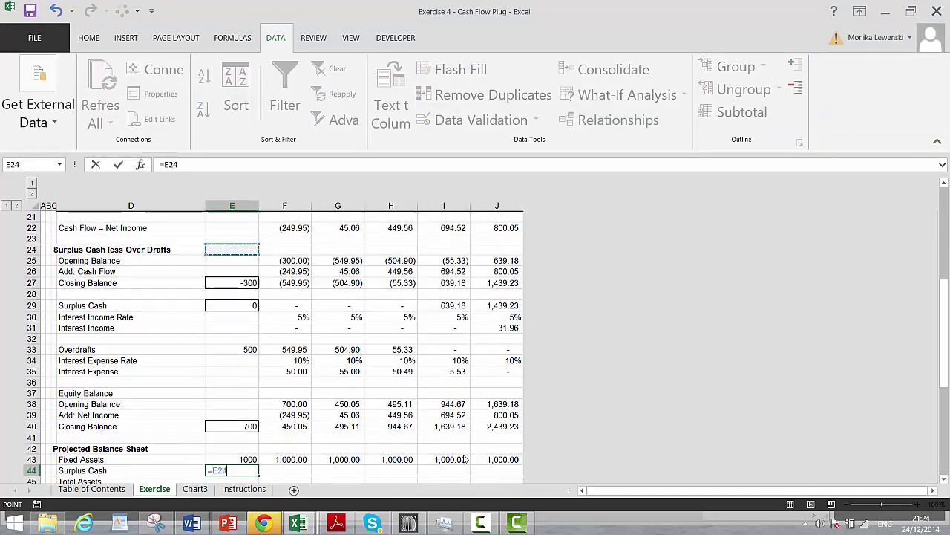
pyautogui.press('Down')
pyautogui.press('Down')
pyautogui.press('Down')
pyautogui.press('Down')
pyautogui.press('Down')
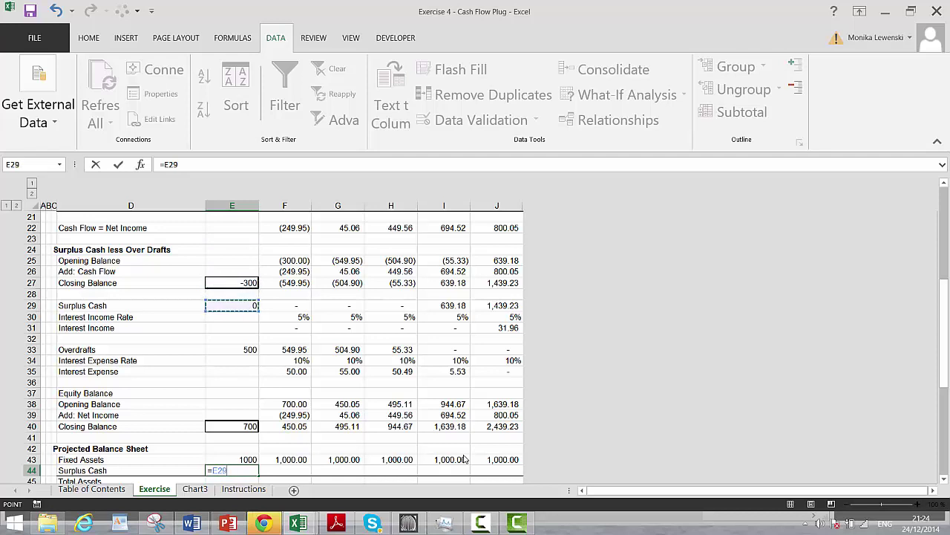
pyautogui.hotkey('ctrl', 'Return')
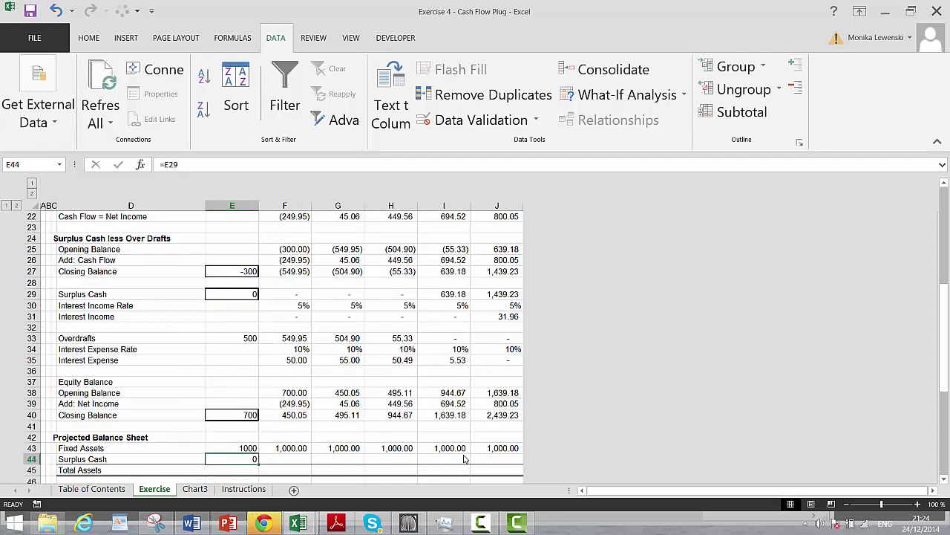
pyautogui.hotkey('shift', 'Right')
pyautogui.hotkey('shift', 'Right')
pyautogui.hotkey('shift', 'Right')
pyautogui.hotkey('shift', 'Right')
pyautogui.hotkey('shift', 'Right')
pyautogui.hotkey('ctrl', 'r')
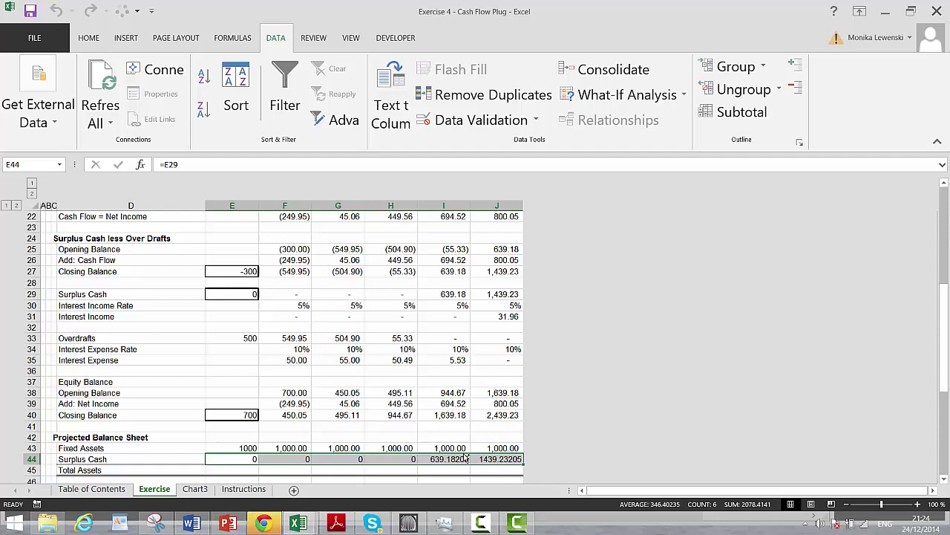
# AutoSum rows 43–44 into Total Assets across E:J and apply two-decimal Comma format.
pyautogui.press('End')
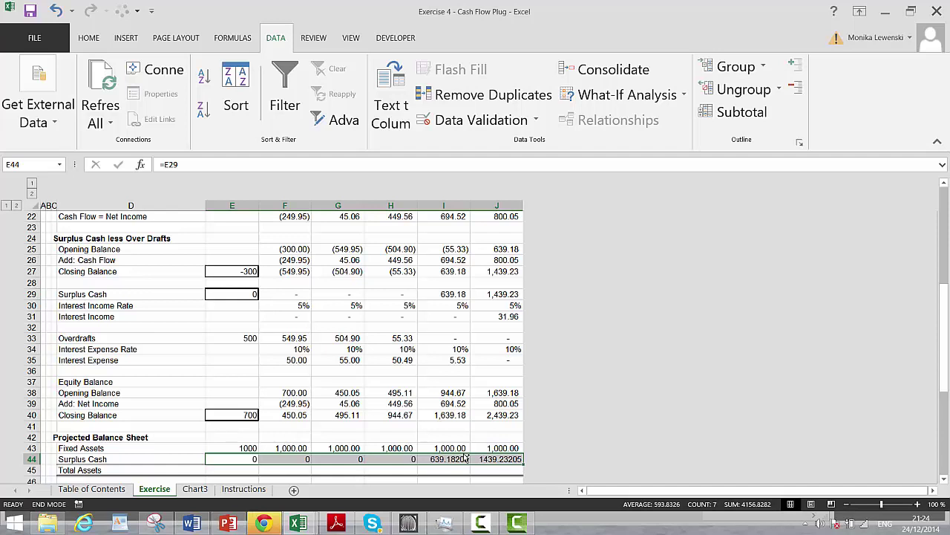
pyautogui.press('Up')
pyautogui.hotkey('shift', 'Down')
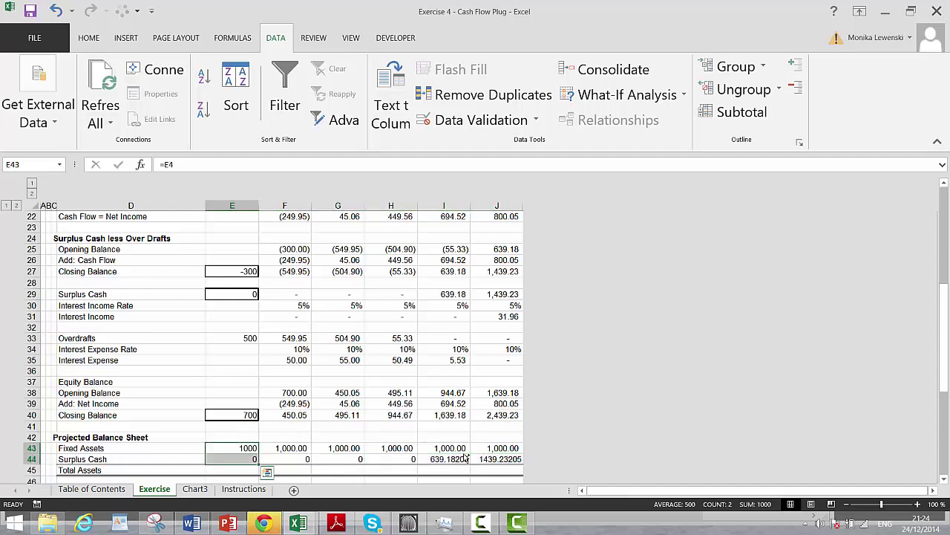
pyautogui.hotkey('ctrl', 'shift', 'Right')
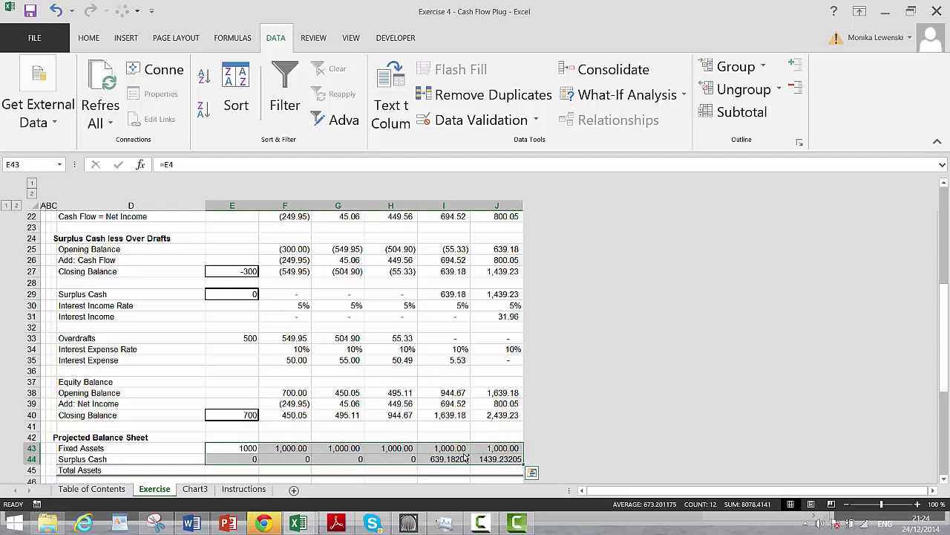
pyautogui.hotkey('shift', 'Down')
pyautogui.hotkey('alt', '=')
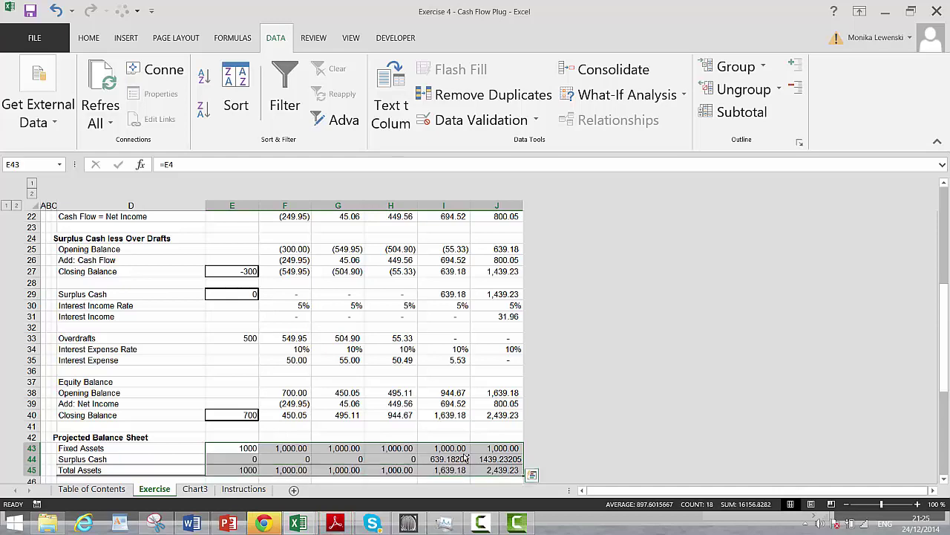
pyautogui.hotkey('ctrl', 'shift', '1')
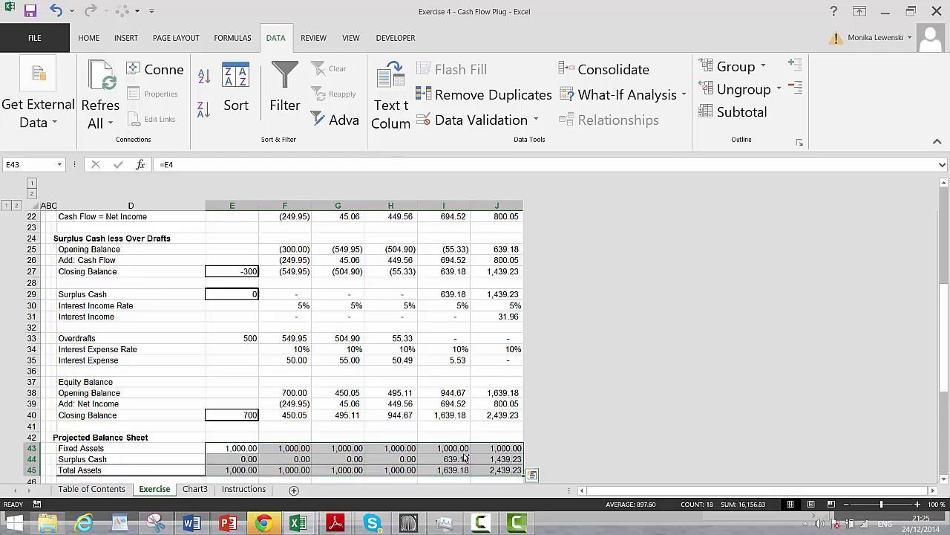
pyautogui.press('Down')
pyautogui.press('Down')
pyautogui.press('Down')
pyautogui.press('Down')
pyautogui.press('Down')
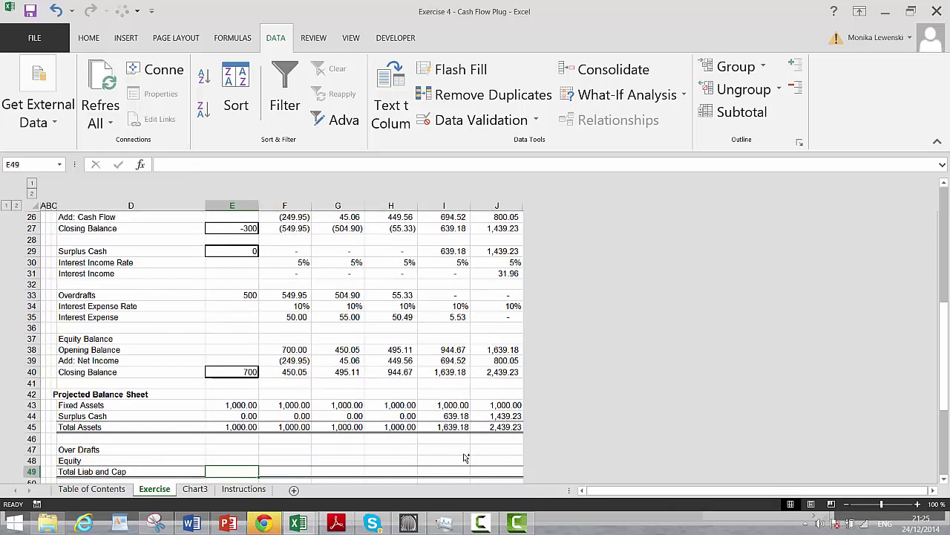
# Link Over Drafts in E47 to E33, fill across to J, and format with two decimals.
pyautogui.press('Up')
pyautogui.write('=')
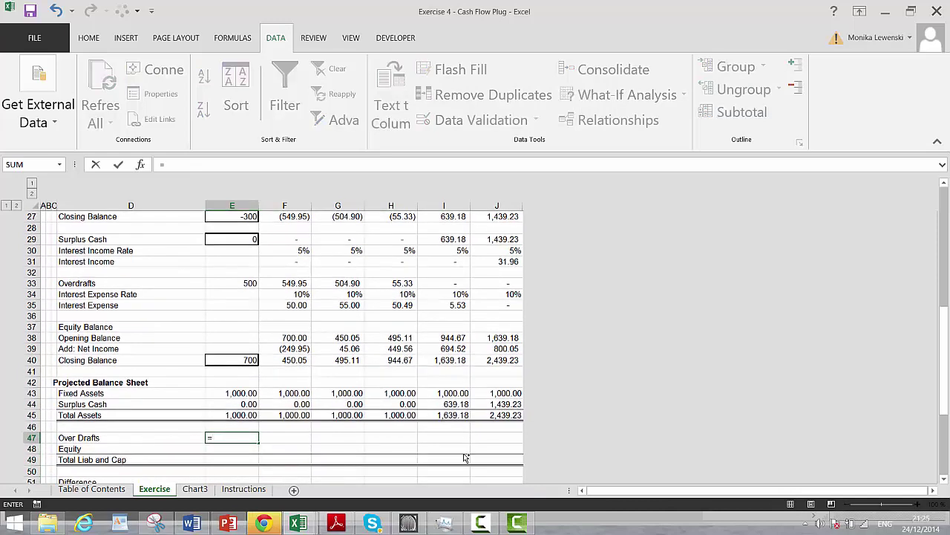
pyautogui.press('Up')
pyautogui.press('Up')
pyautogui.press('Up')
pyautogui.press('Up')
pyautogui.press('Up')
pyautogui.press('Up')
pyautogui.press('Up')
pyautogui.press('Up')
pyautogui.press('Up')
pyautogui.press('Up')
pyautogui.press('Up')
pyautogui.press('Up')
pyautogui.press('Up')
pyautogui.press('Up')
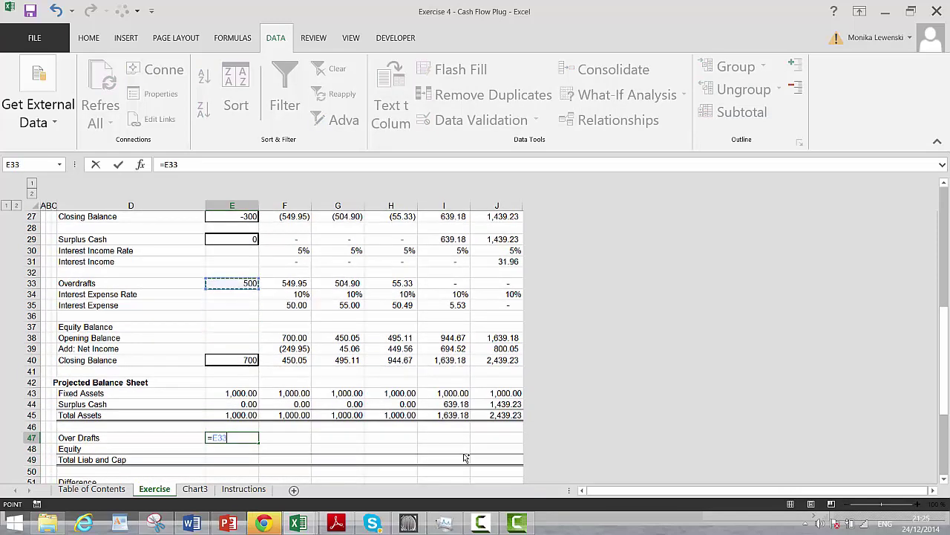
pyautogui.press('Return')
pyautogui.press('Up')
pyautogui.hotkey('shift', 'Right')
pyautogui.hotkey('shift', 'Right')
pyautogui.hotkey('shift', 'Right')
pyautogui.hotkey('shift', 'Right')
pyautogui.hotkey('shift', 'Right')
pyautogui.hotkey('ctrl', 'r')
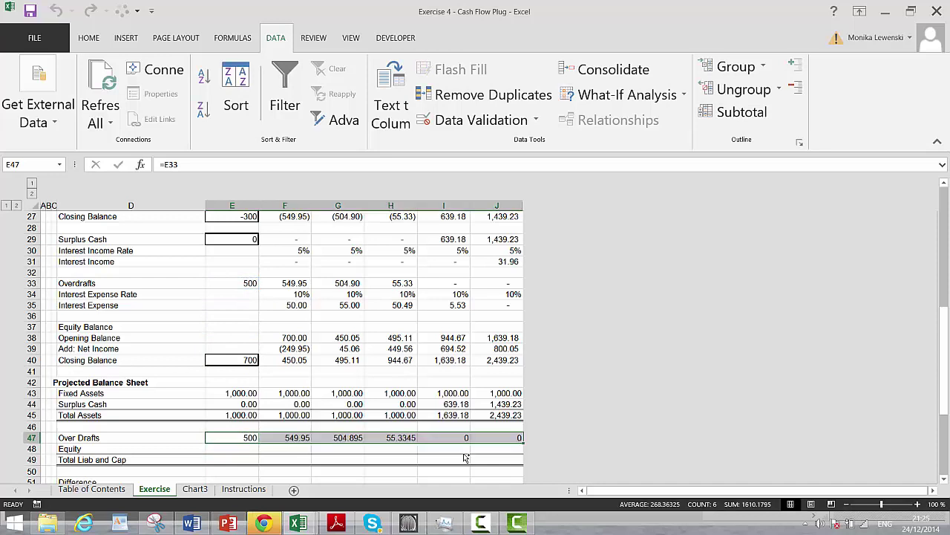
pyautogui.hotkey('shift', 'Left')
pyautogui.hotkey('shift', 'Left')
pyautogui.hotkey('shift', 'Left')
pyautogui.hotkey('shift', 'Left')
pyautogui.hotkey('shift', 'Left')
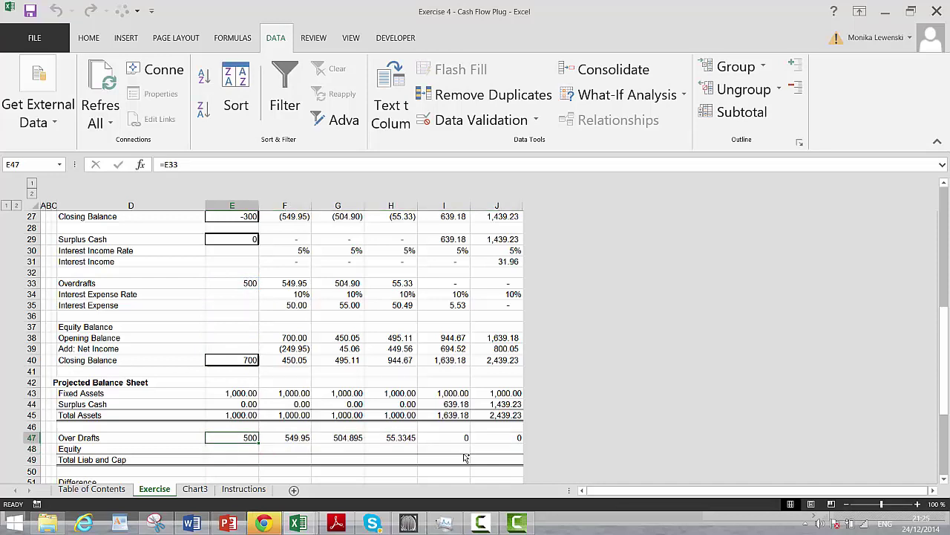
pyautogui.hotkey('shift', 'Right')
pyautogui.hotkey('shift', 'Right')
pyautogui.hotkey('shift', 'Right')
pyautogui.hotkey('shift', 'Right')
pyautogui.hotkey('shift', 'Right')
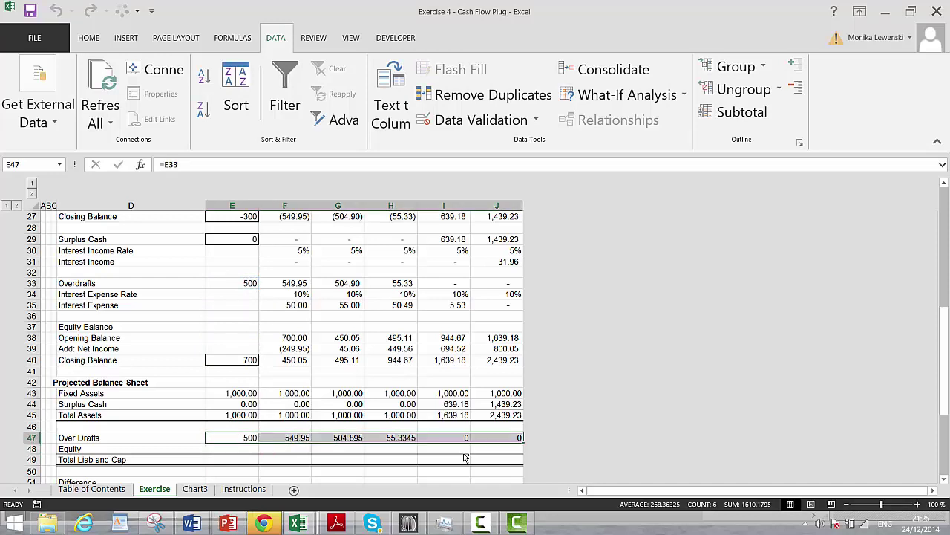
pyautogui.hotkey('shift', 'Left')
pyautogui.hotkey('shift', 'Left')
pyautogui.hotkey('shift', 'Left')
pyautogui.hotkey('shift', 'Left')
pyautogui.hotkey('shift', 'Left')
pyautogui.hotkey('shift', 'Right')
pyautogui.hotkey('shift', 'Right')
pyautogui.hotkey('shift', 'Right')
pyautogui.hotkey('shift', 'Right')
pyautogui.hotkey('shift', 'Right')
pyautogui.hotkey('ctrl', 'shift', '1')
# Link Equity in E48 to E40 and fill it across to column J.
pyautogui.press('Down')
pyautogui.write('=')
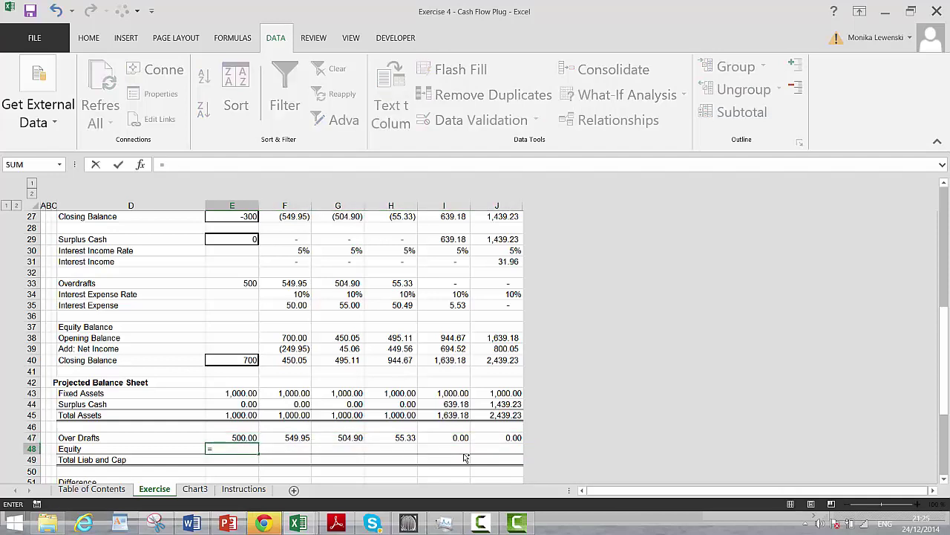
pyautogui.press('Up')
pyautogui.press('Up')
pyautogui.press('Up')
pyautogui.press('Up')
pyautogui.press('Up')
pyautogui.press('Up')
pyautogui.press('Up')
pyautogui.press('Up')
pyautogui.hotkey('ctrl', 'Return')
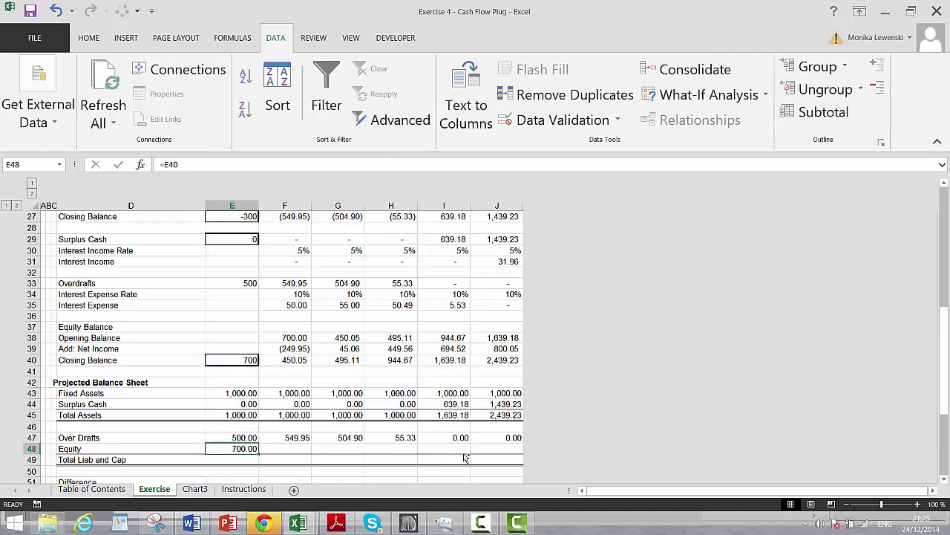
pyautogui.hotkey('shift', 'Right')
pyautogui.hotkey('shift', 'Right')
pyautogui.hotkey('shift', 'Right')
pyautogui.hotkey('shift', 'Right')
pyautogui.hotkey('shift', 'Right')
pyautogui.hotkey('ctrl', 'r')
# AutoSum Over Drafts and Equity into Total Liab and Cap across E:J.
pyautogui.press('Down')
pyautogui.write('=')
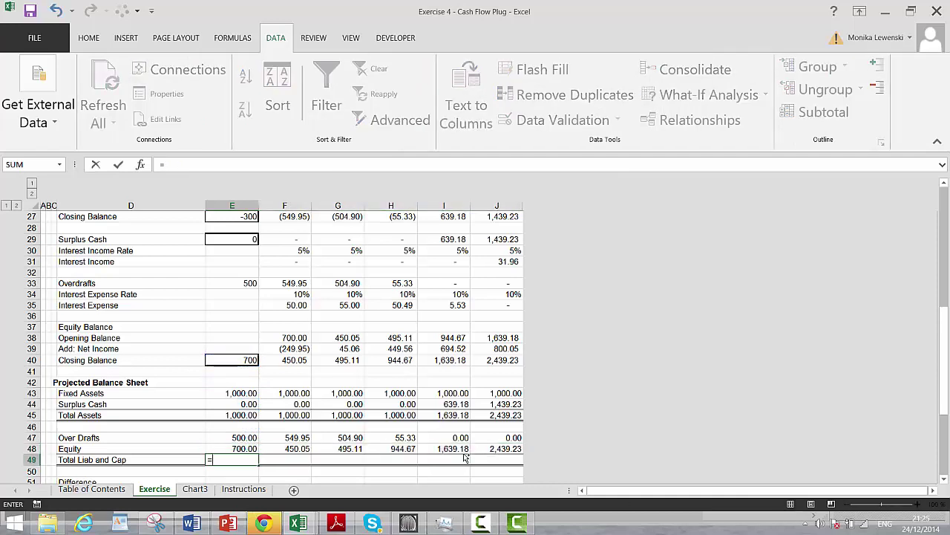
pyautogui.press('Up')
pyautogui.press('Up')
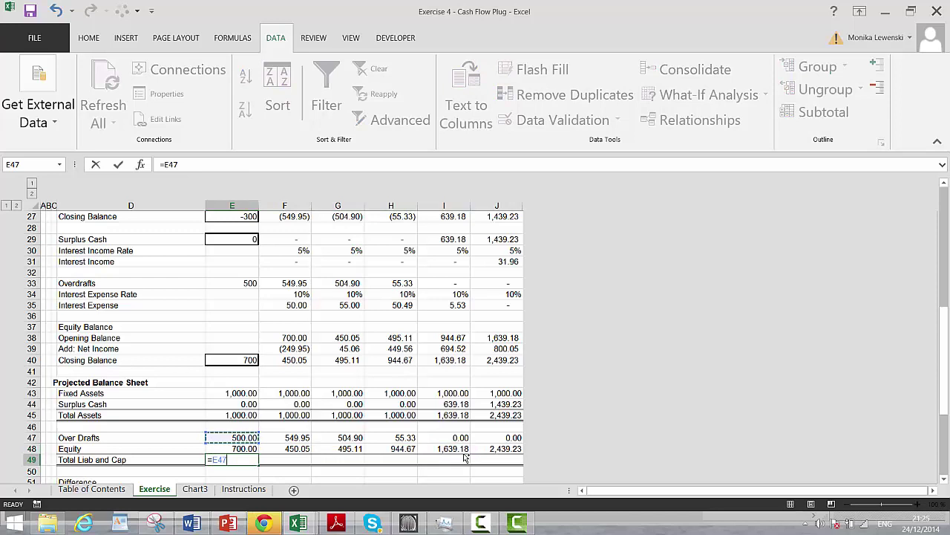
pyautogui.press('Escape')
pyautogui.press('Up')
pyautogui.press('Up')
pyautogui.hotkey('shift', 'Down')
pyautogui.hotkey('ctrl', 'shift', 'Right')
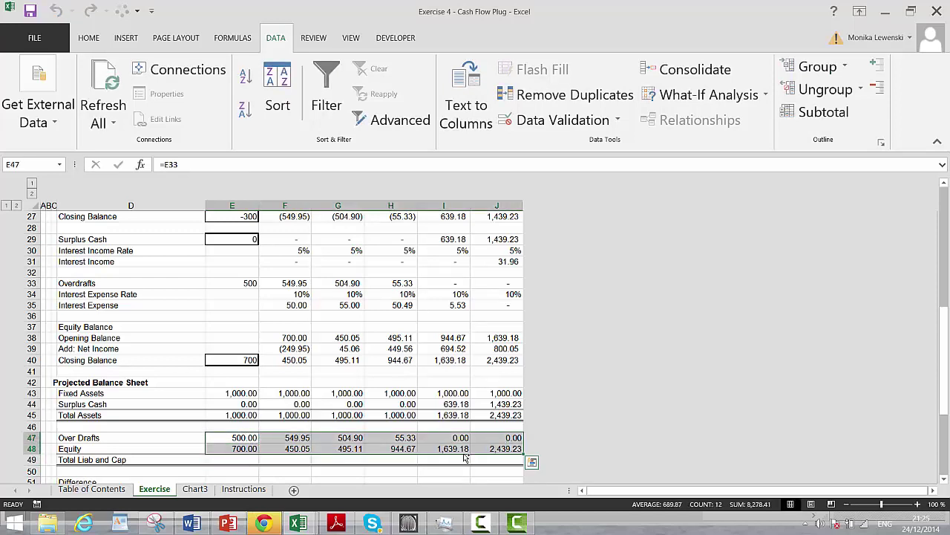
pyautogui.hotkey('alt', '=')
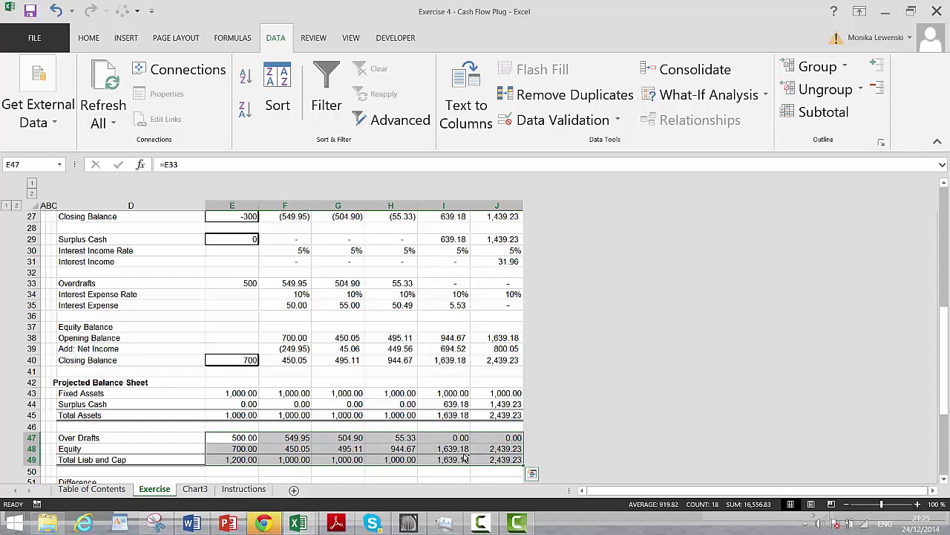
pyautogui.press('End')
pyautogui.press('Up')
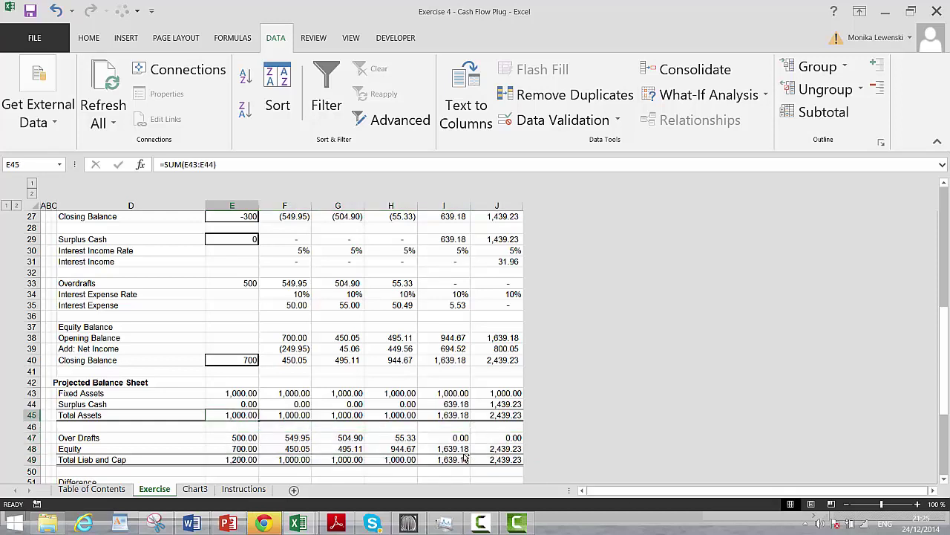
pyautogui.press('Down')
pyautogui.press('Down')
pyautogui.press('Up')
# Enter =E5 in E29 so first-year Surplus Cash is 200, giving 10.00 Interest Income.
pyautogui.hotkey('ctrl', 'Up')
pyautogui.hotkey('ctrl', 'Up')
pyautogui.hotkey('ctrl', 'Up')
pyautogui.hotkey('ctrl', 'Up')
pyautogui.hotkey('ctrl', 'Up')
pyautogui.hotkey('ctrl', 'Up')
pyautogui.hotkey('ctrl', 'Up')
pyautogui.hotkey('ctrl', 'Up')
pyautogui.hotkey('ctrl', 'Up')
pyautogui.hotkey('ctrl', 'Up')
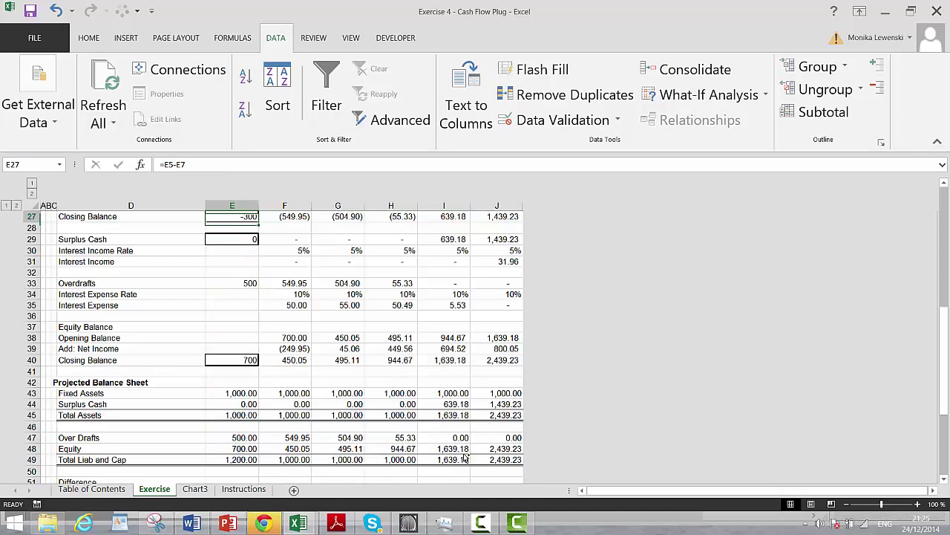
pyautogui.press('Down')
pyautogui.press('Down')
pyautogui.press('Down')
pyautogui.press('Down')
pyautogui.press('Down')
pyautogui.press('Down')
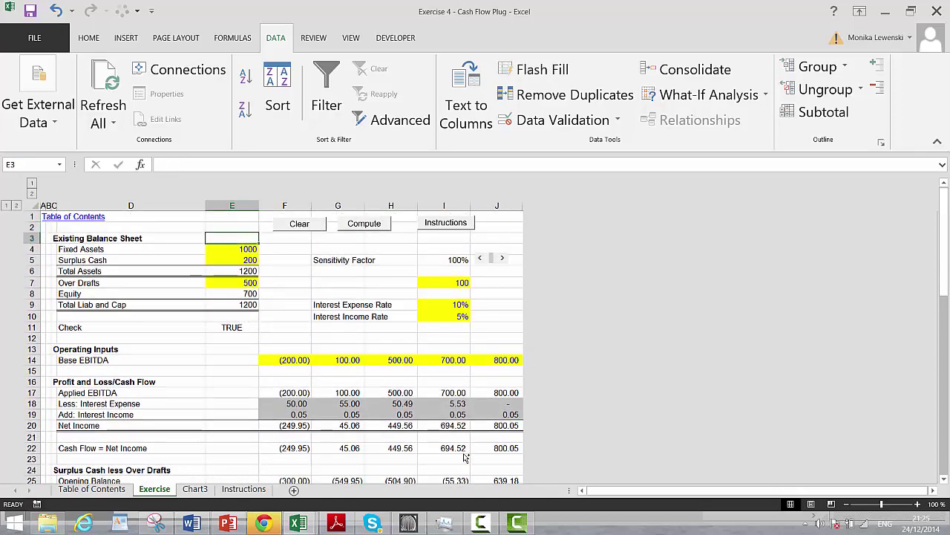
pyautogui.press('Up')
pyautogui.press('Up')
pyautogui.press('Down')
pyautogui.press('Down')
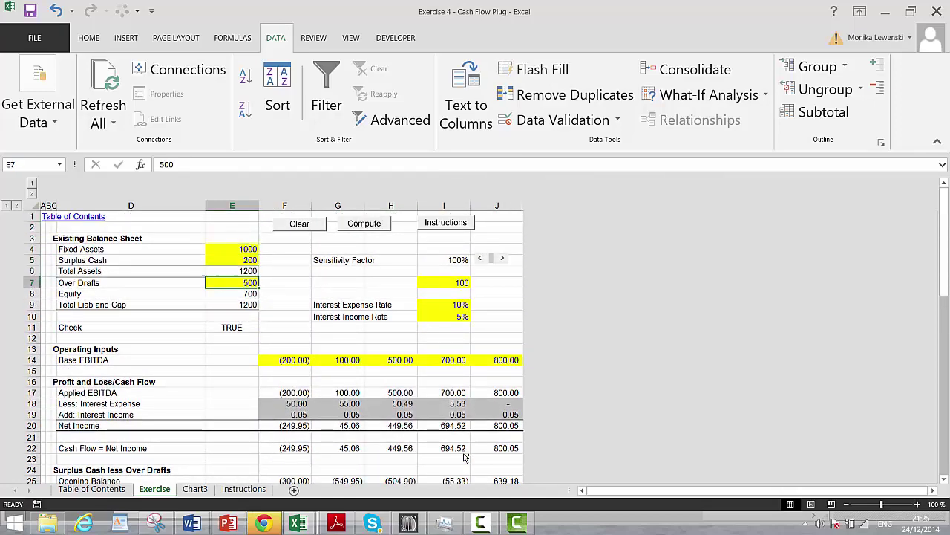
pyautogui.press('Down')
pyautogui.press('Down')
pyautogui.press('Down')
pyautogui.press('Down')
pyautogui.press('Down')
pyautogui.press('Down')
pyautogui.press('Down')
pyautogui.press('Down')
pyautogui.press('Down')
pyautogui.press('Down')
pyautogui.press('Down')
pyautogui.press('Down')
pyautogui.press('Down')
pyautogui.press('Down')
pyautogui.press('Down')
pyautogui.press('Down')
pyautogui.press('Down')
pyautogui.press('Down')
pyautogui.press('Down')
pyautogui.press('Down')
pyautogui.press('Down')
pyautogui.press('Down')
pyautogui.press('Down')
pyautogui.press('Down')
pyautogui.press('Down')
pyautogui.press('Down')
pyautogui.press('Down')
pyautogui.press('Down')
pyautogui.press('Down')
pyautogui.press('Down')
pyautogui.press('Up')
pyautogui.press('Up')
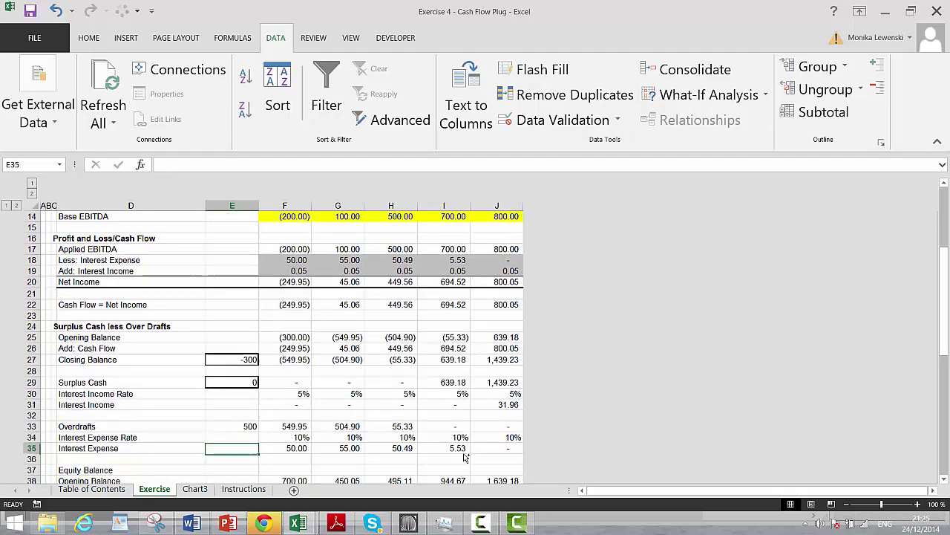
pyautogui.press('Up')
pyautogui.press('Up')
pyautogui.press('Up')
pyautogui.press('Up')
pyautogui.press('Up')
pyautogui.press('Up')
pyautogui.press('F2')
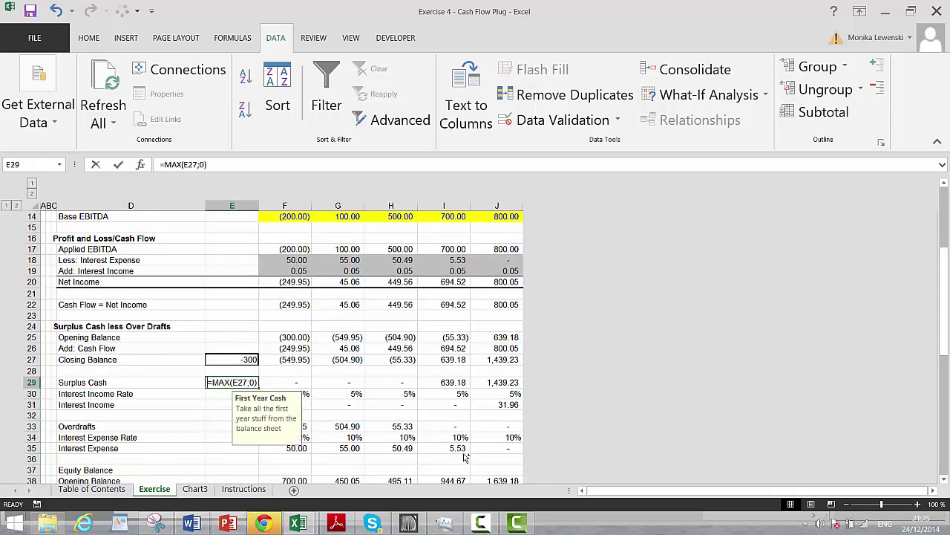
pyautogui.press('Escape')
pyautogui.write('=')
pyautogui.press('Up')
pyautogui.press('Up')
pyautogui.press('Up')
pyautogui.press('Up')
pyautogui.press('Up')
pyautogui.press('Up')
pyautogui.press('Up')
pyautogui.press('Up')
pyautogui.press('Up')
pyautogui.press('Up')
pyautogui.press('Up')
pyautogui.press('Up')
pyautogui.press('Up')
pyautogui.press('Up')
pyautogui.press('Up')
pyautogui.press('Up')
pyautogui.press('Up')
pyautogui.press('Up')
pyautogui.press('Up')
pyautogui.press('Up')
pyautogui.press('Up')
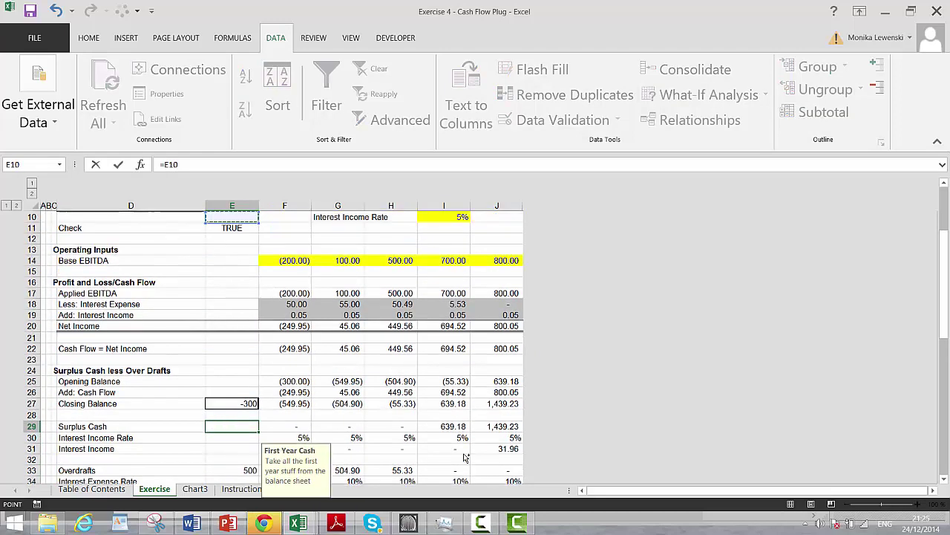
pyautogui.press('Down')
pyautogui.press('Down')
pyautogui.press('Down')
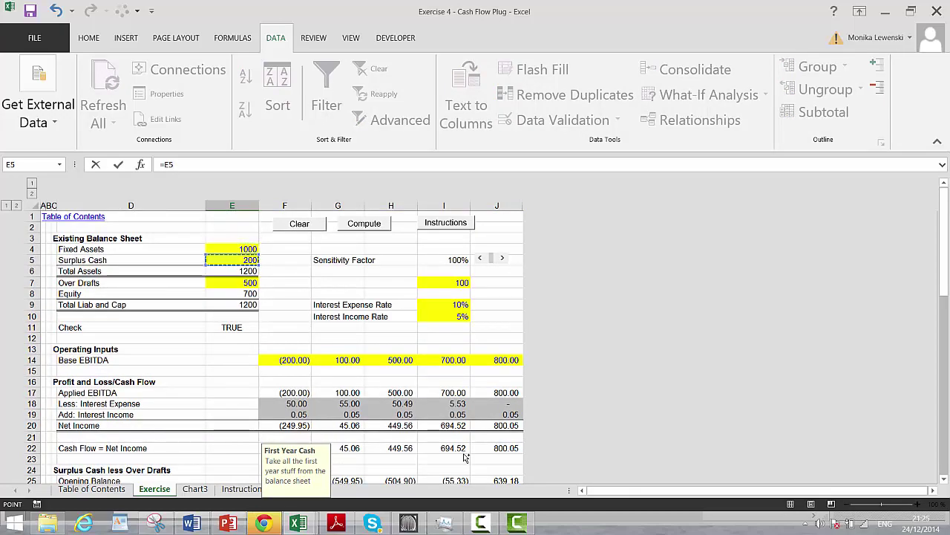
pyautogui.press('Return')
pyautogui.press('Down')
pyautogui.press('Down')
pyautogui.press('Down')
pyautogui.press('Down')
pyautogui.press('Down')
pyautogui.press('Down')
pyautogui.press('Down')
pyautogui.press('Down')
pyautogui.press('Down')
pyautogui.press('Down')
pyautogui.press('Down')
pyautogui.press('Down')
pyautogui.press('Down')
pyautogui.press('Down')
pyautogui.press('Down')
pyautogui.press('Down')
pyautogui.press('Down')
pyautogui.press('Down')
pyautogui.press('Down')
pyautogui.press('Down')
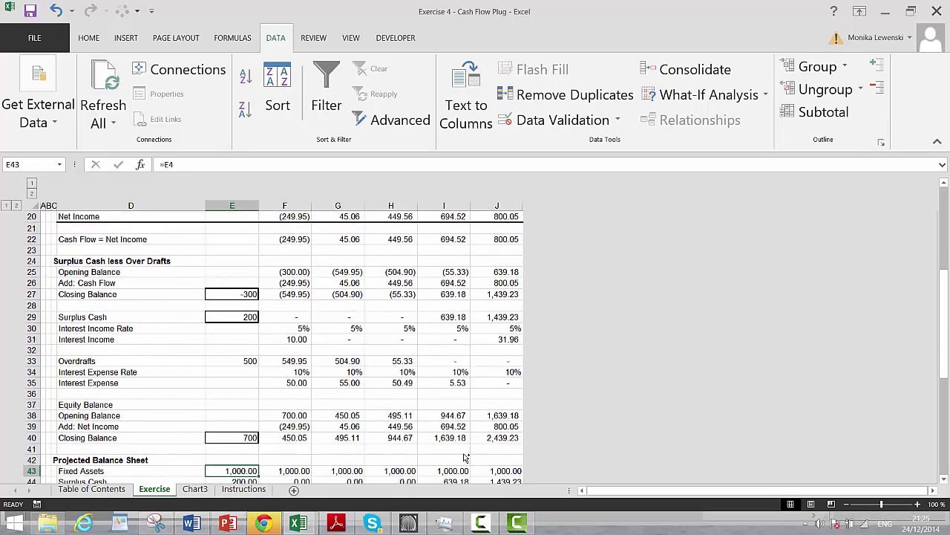
pyautogui.press('Down')
pyautogui.press('Up')
pyautogui.press('Up')
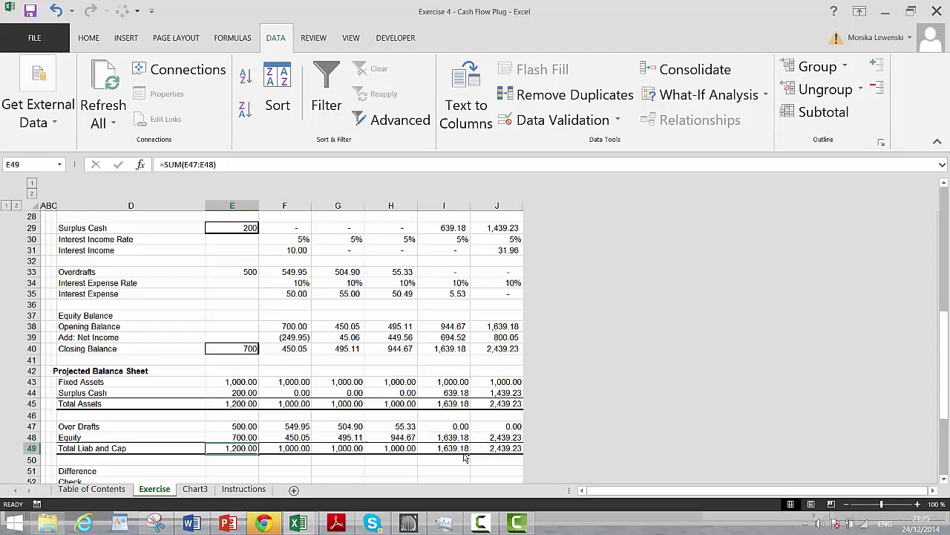
pyautogui.press('Down')
pyautogui.press('Down')
pyautogui.press('Down')
# Enter =E49-E45 in the Difference row E51 and fill it across to J.
pyautogui.press('Up')
pyautogui.write('=')
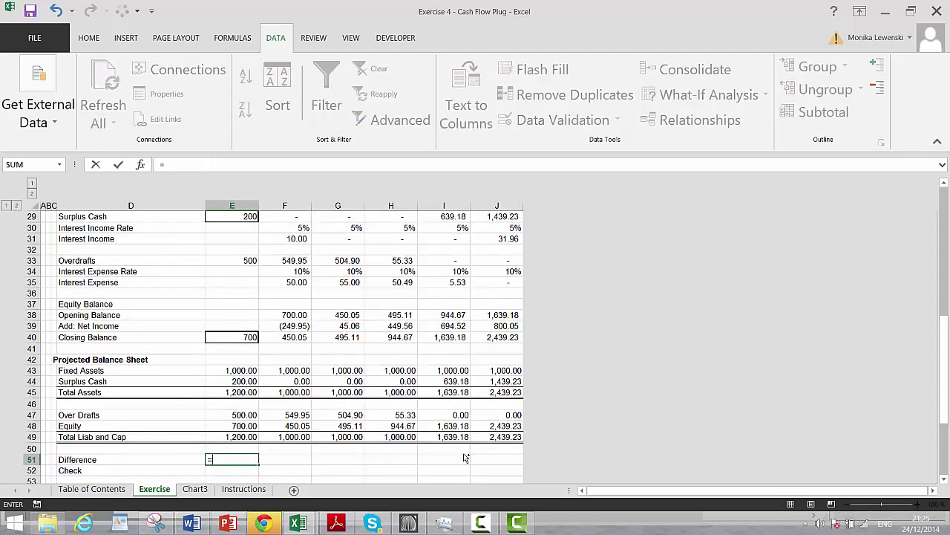
pyautogui.press('Up')
pyautogui.press('Up')
pyautogui.write('-')
pyautogui.press('Up')
pyautogui.press('Up')
pyautogui.press('Up')
pyautogui.press('Up')
pyautogui.press('Up')
pyautogui.press('Up')
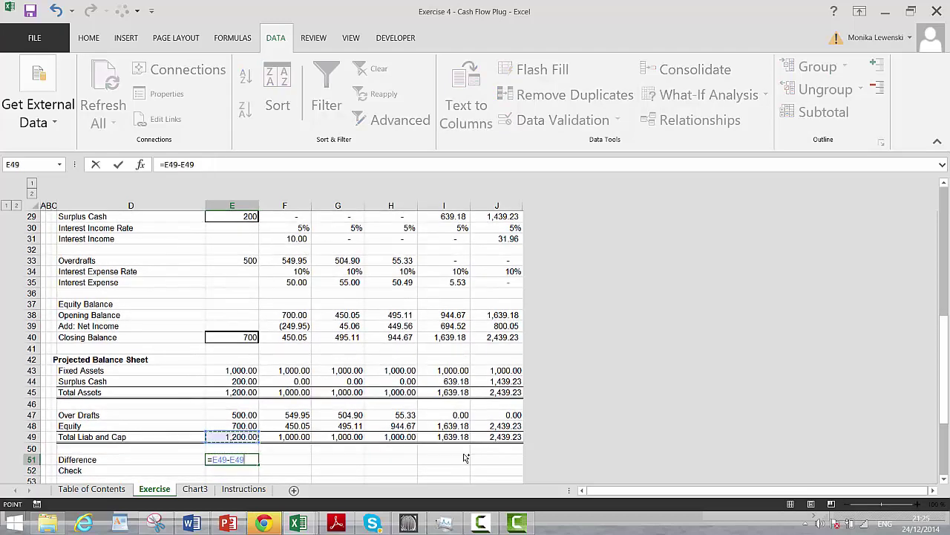
pyautogui.press('Return')
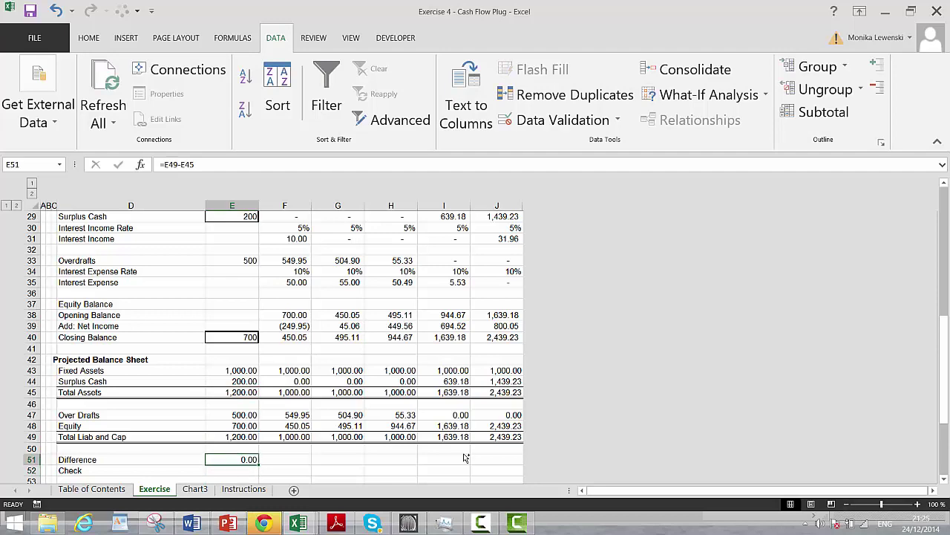
pyautogui.hotkey('shift', 'Right')
pyautogui.hotkey('shift', 'Right')
pyautogui.hotkey('shift', 'Right')
pyautogui.hotkey('shift', 'Right')
pyautogui.hotkey('shift', 'Right')
pyautogui.hotkey('ctrl', 'r')
# Enter =E51=0 in the Check row E52 and fill it across to J.
pyautogui.press('Down')
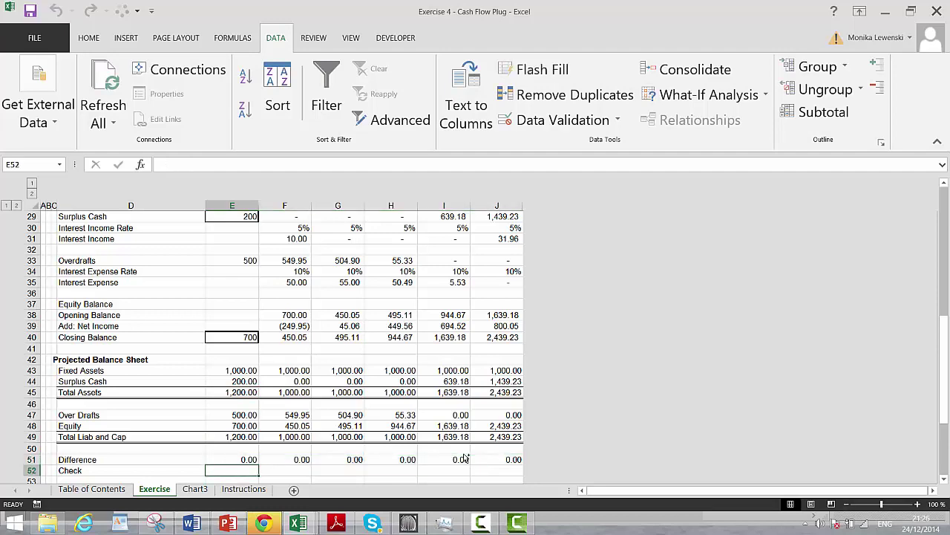
pyautogui.write('=')
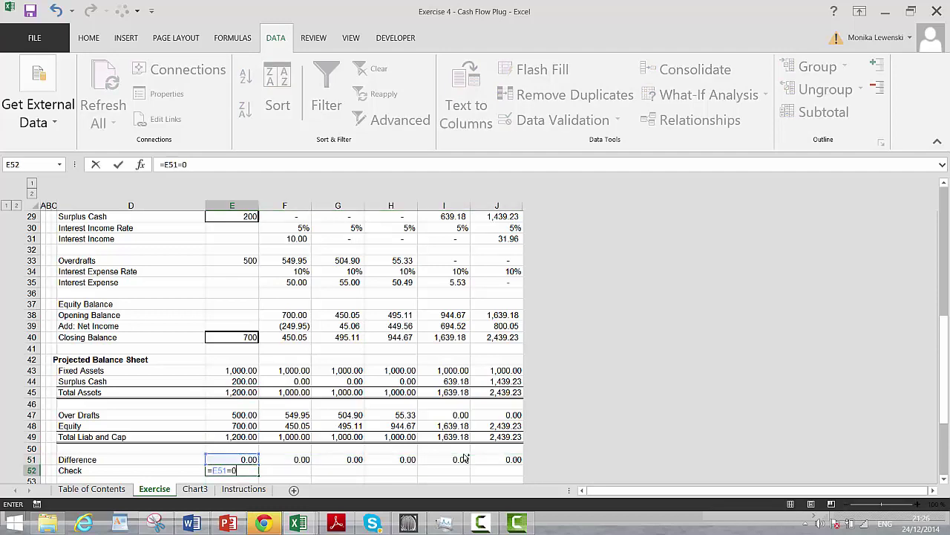
pyautogui.write('E51=0')
pyautogui.press('Return')
pyautogui.press('Up')
pyautogui.press('Up')
pyautogui.press('Down')
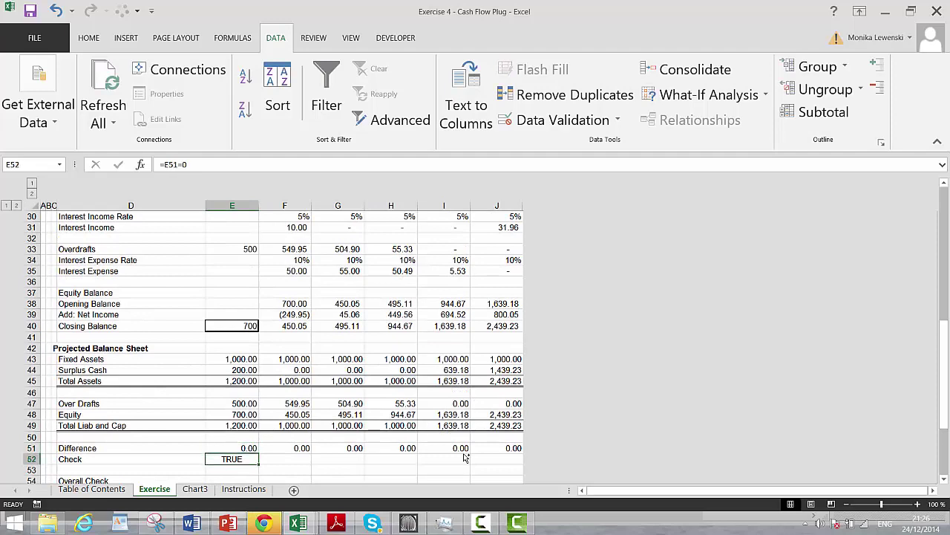
pyautogui.hotkey('shift', 'Right')
pyautogui.hotkey('shift', 'Right')
pyautogui.hotkey('shift', 'Right')
pyautogui.hotkey('shift', 'Right')
pyautogui.hotkey('shift', 'Right')
pyautogui.hotkey('ctrl', 'r')
# Start an =AND() Overall Check in E54 referencing the whole Check row 52.
pyautogui.press('Left')
pyautogui.press('Down')
pyautogui.press('Down')
pyautogui.press('Down')
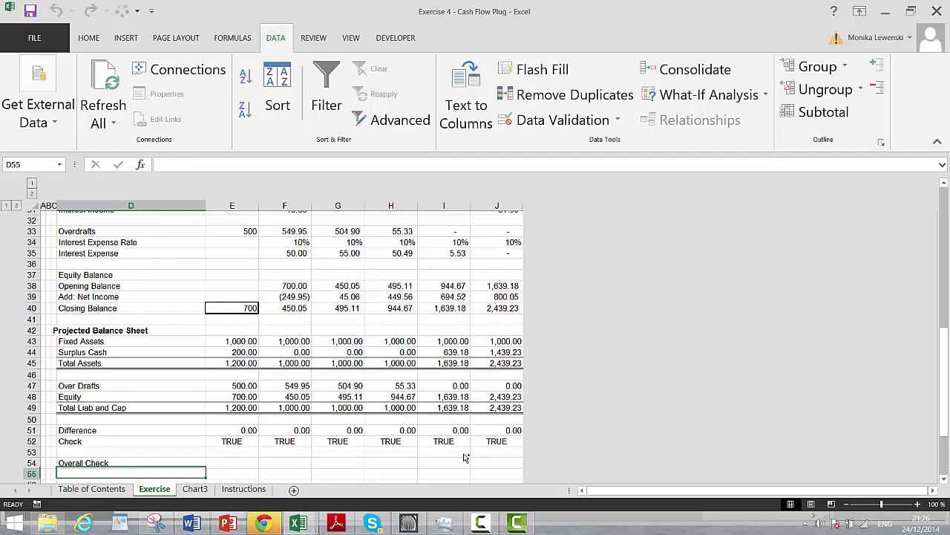
pyautogui.press('Up')
pyautogui.press('Right')
pyautogui.write('=and')
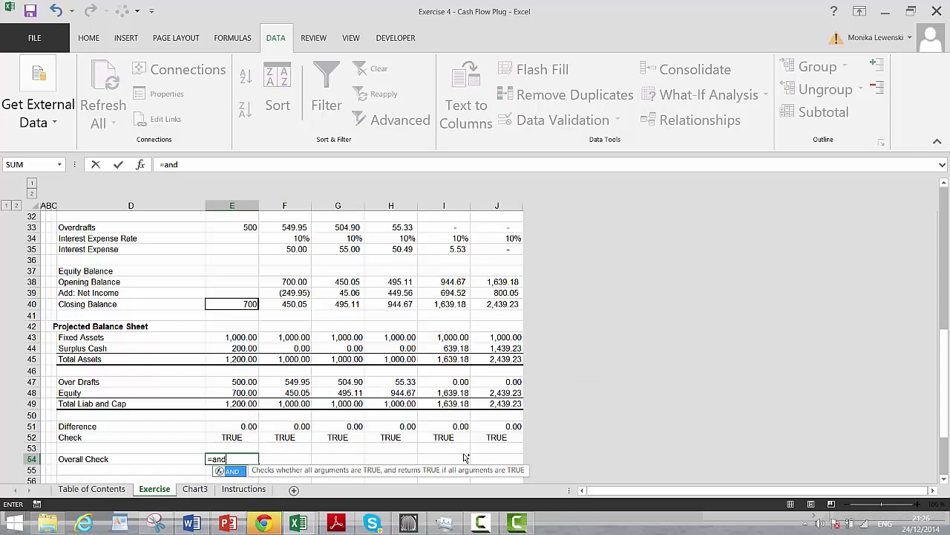
pyautogui.write('(')
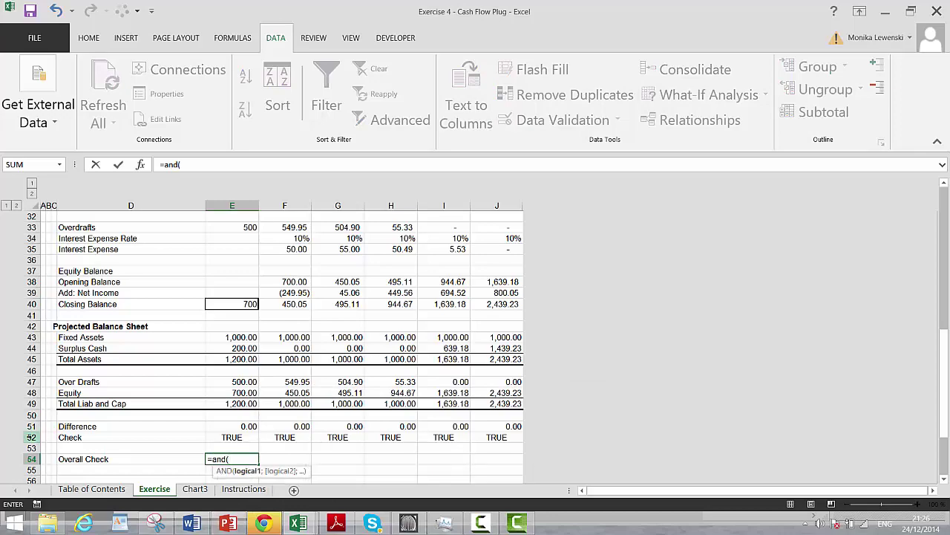
pyautogui.click(33, 436)
# Commit the Overall Check formula and select the Graph Data table E58:J60.
pyautogui.press('Return')
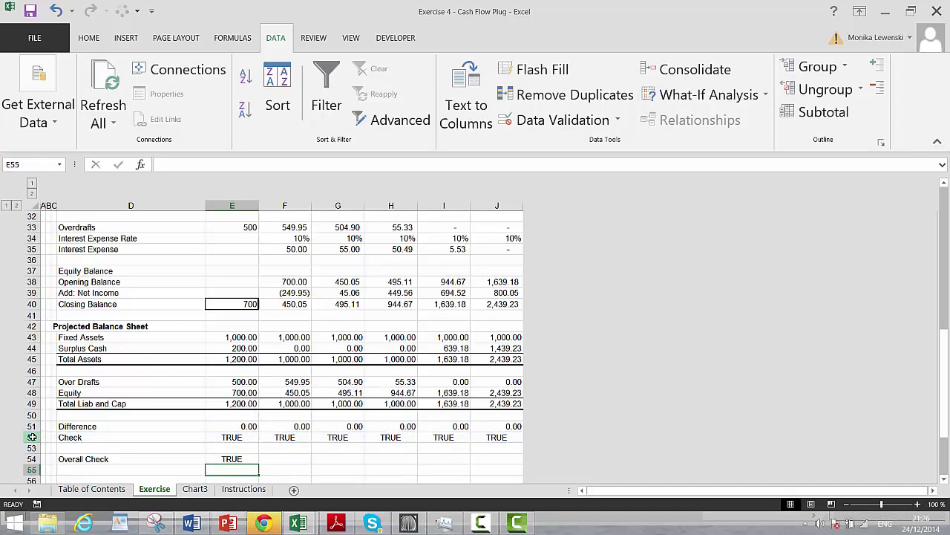
pyautogui.press('Down')
pyautogui.press('Down')
pyautogui.press('Down')
pyautogui.press('Down')
pyautogui.press('Down')
pyautogui.press('Down')
pyautogui.press('Down')
pyautogui.press('Down')
pyautogui.press('Down')
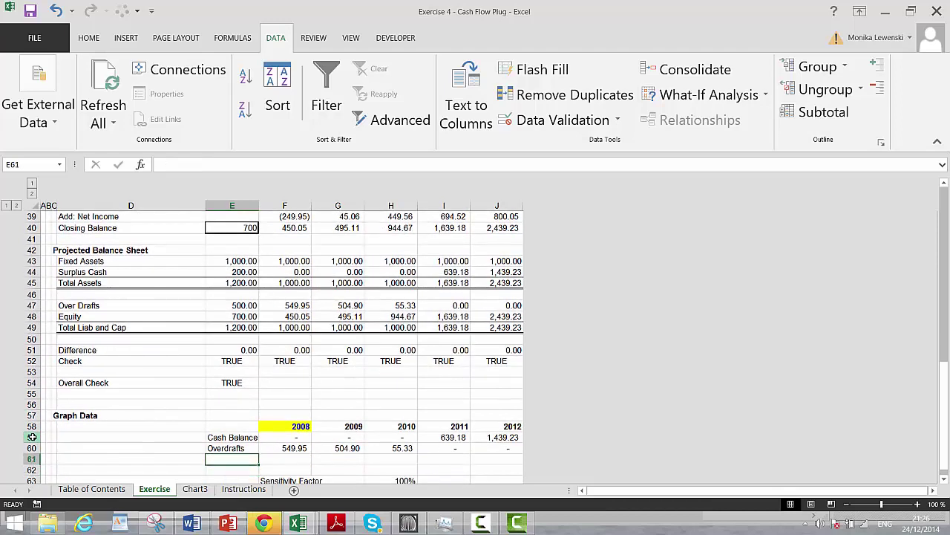
pyautogui.press('Up')
pyautogui.press('Up')
pyautogui.press('Up')
pyautogui.press('Up')
pyautogui.press('Up')
pyautogui.press('Up')
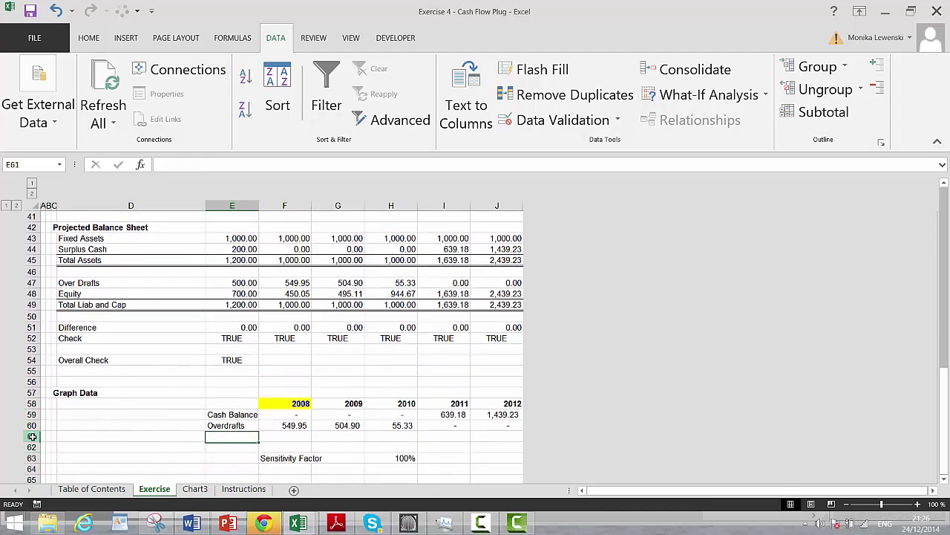
pyautogui.hotkey('shift', 'Down')
pyautogui.hotkey('shift', 'Down')
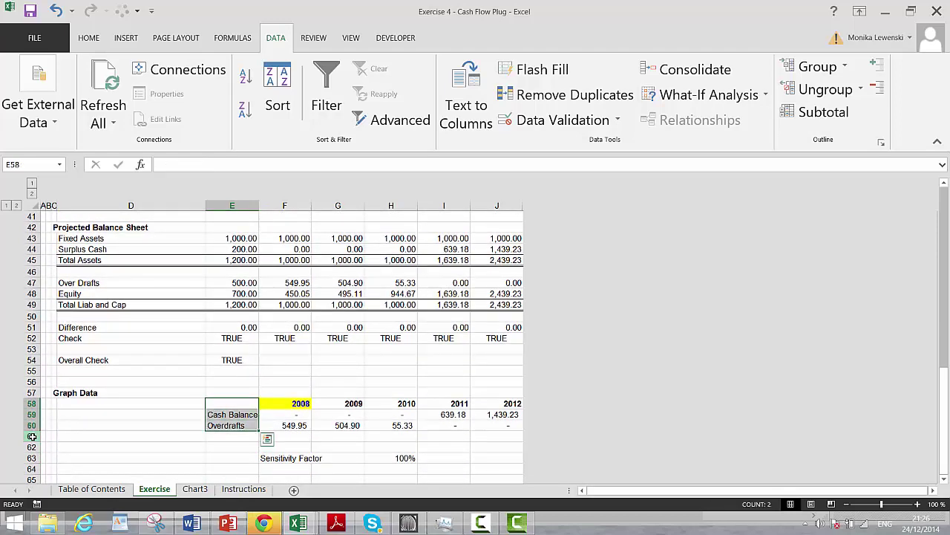
pyautogui.hotkey('ctrl', 'shift', 'Right')
pyautogui.hotkey('ctrl', 'shift', 'Right')
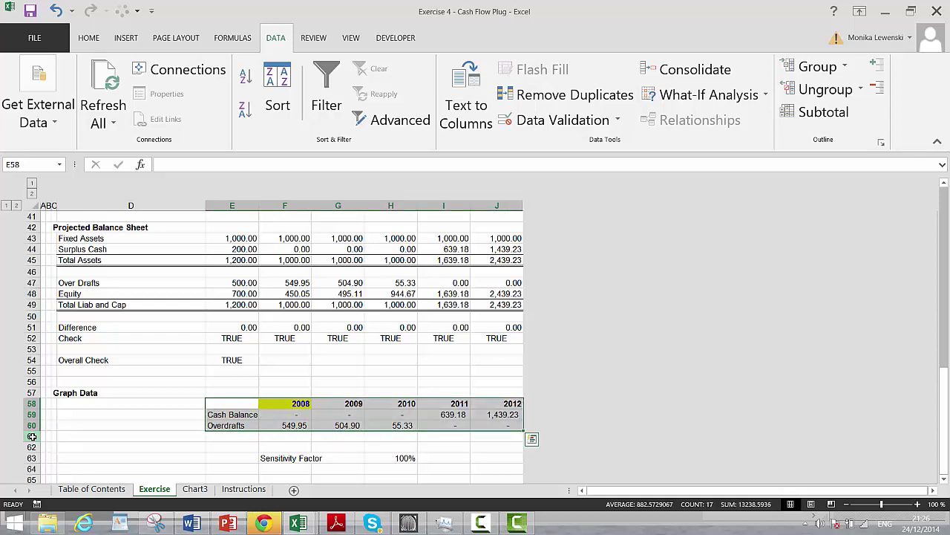
# Delete the blank worksheet accidentally inserted with Shift+F11.
pyautogui.hotkey('shift', 'F11')
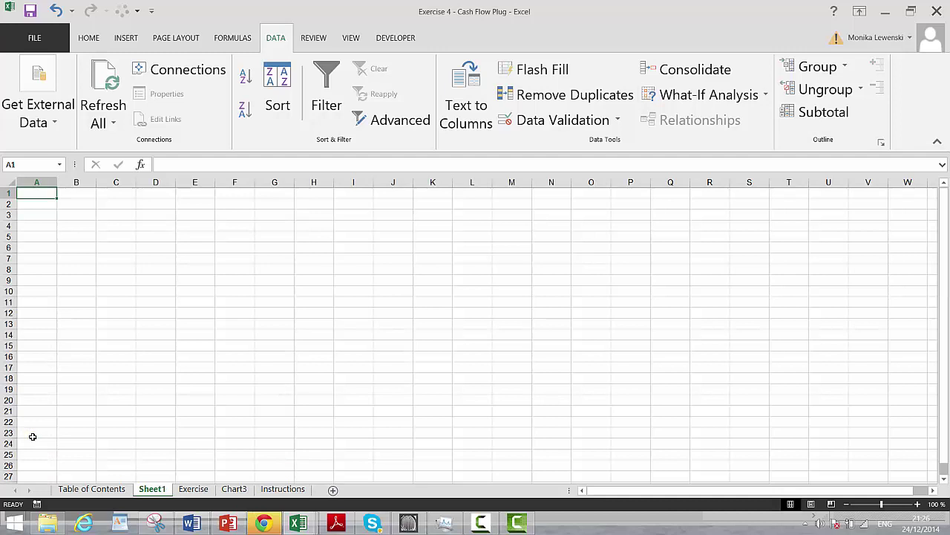
pyautogui.hotkey('alt', 'e')
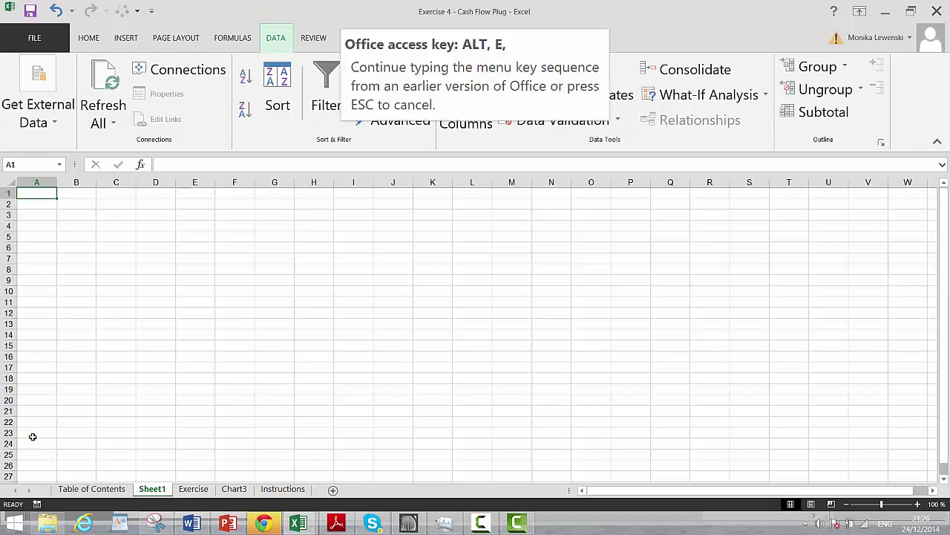
pyautogui.press('l')
pyautogui.press('Return')
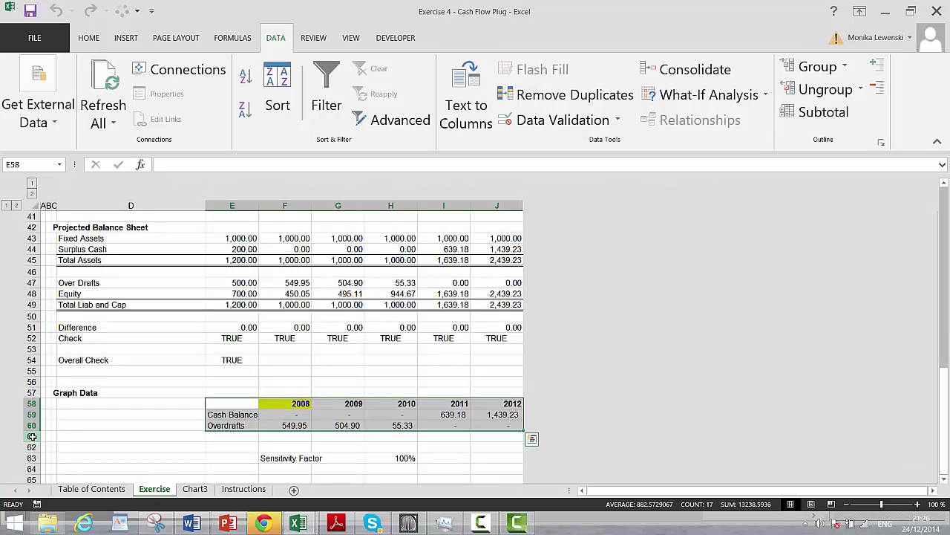
# Chart the Graph Data with F11 as Chart1, comparing with the Exercise and Chart3 sheets.
pyautogui.press('F11')
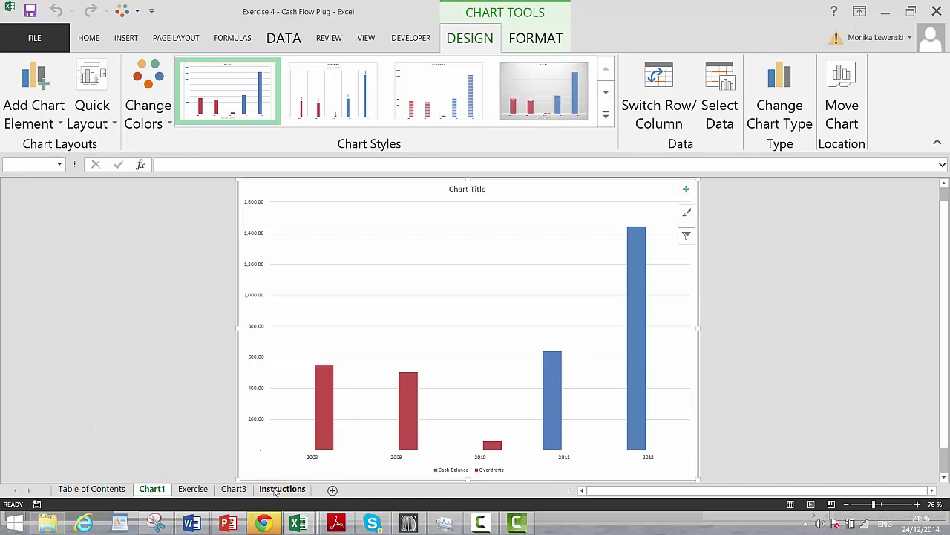
pyautogui.click(193, 489)
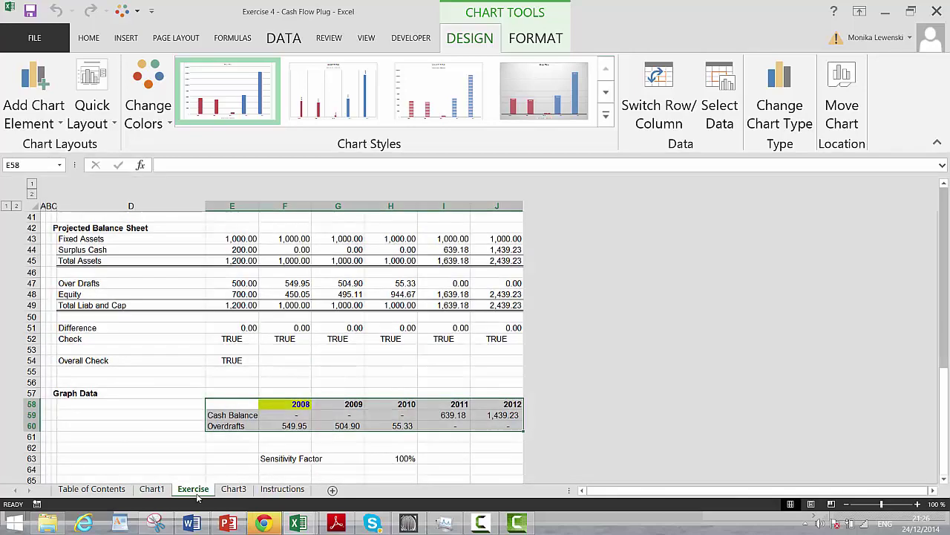
pyautogui.click(249, 380)
pyautogui.scroll(13, 251, 372)
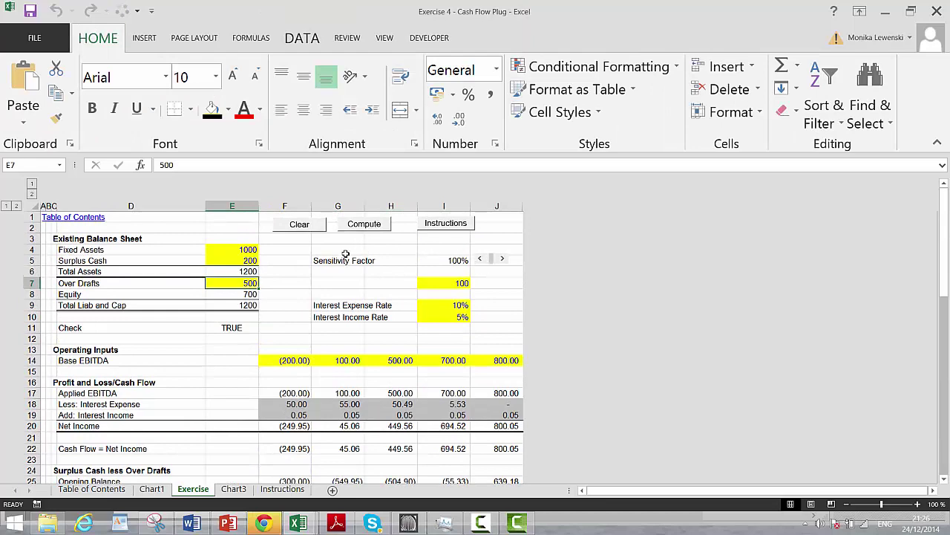
pyautogui.click(224, 490)
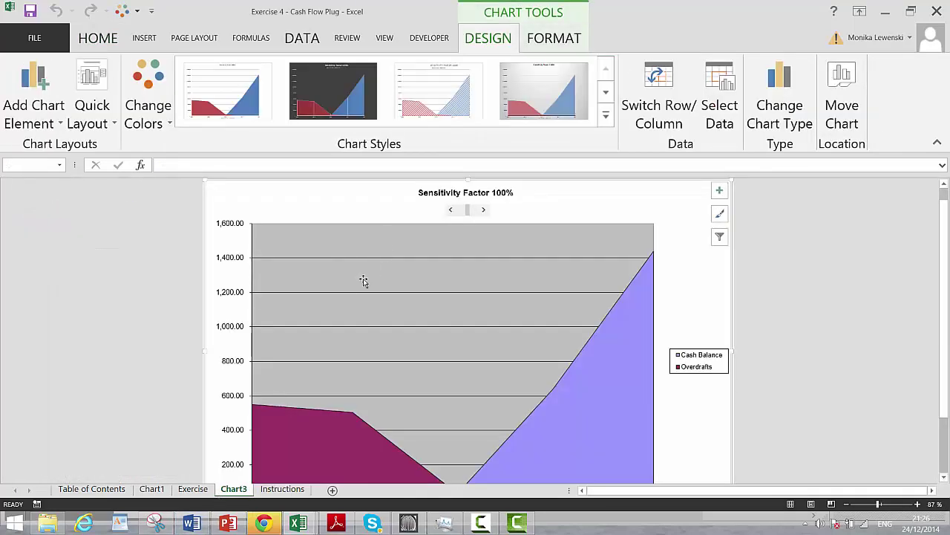
pyautogui.click(153, 490)
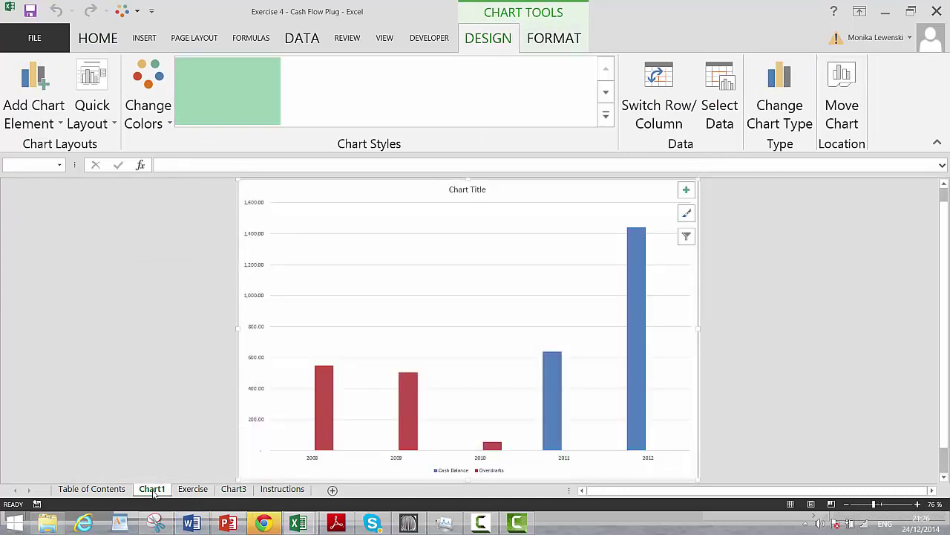
# Link the Chart1 title to Exercise G5:I5 so it reads 'Sensitivity Factor 100%'.
pyautogui.click(461, 191)
pyautogui.write('=')
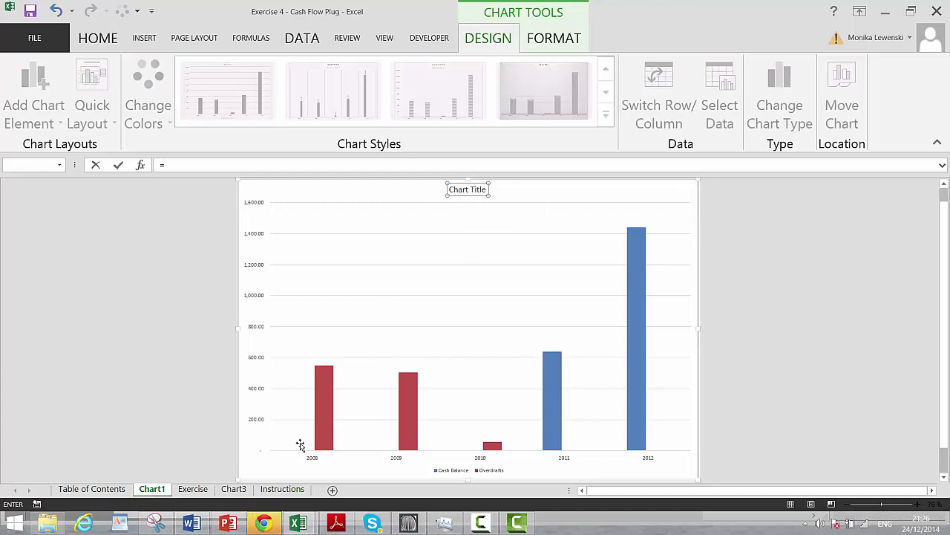
pyautogui.click(195, 488)
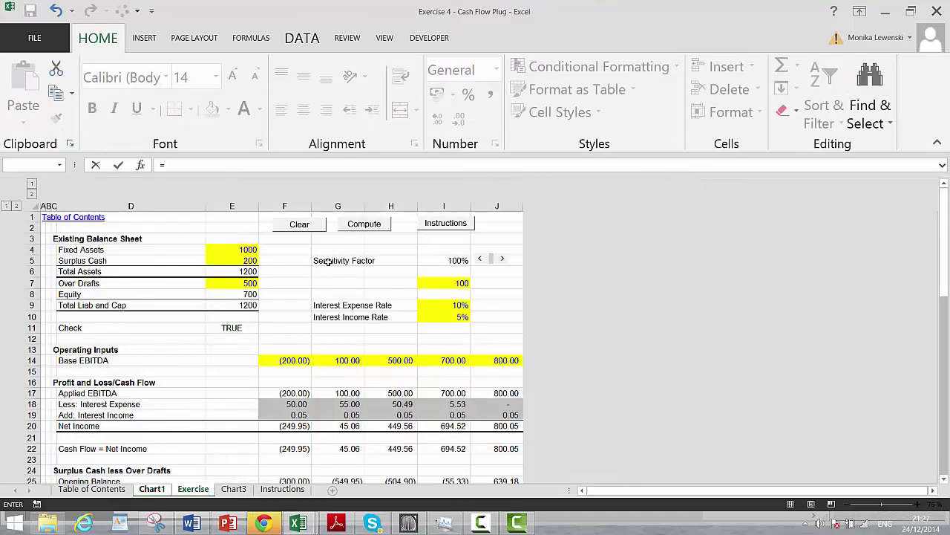
pyautogui.moveTo(316, 259); pyautogui.dragTo(447, 257)
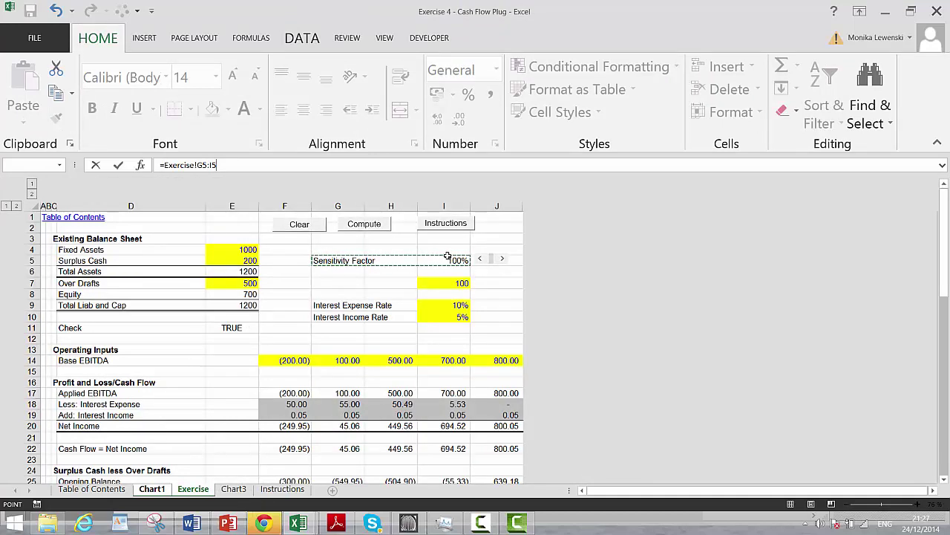
pyautogui.press('Return')
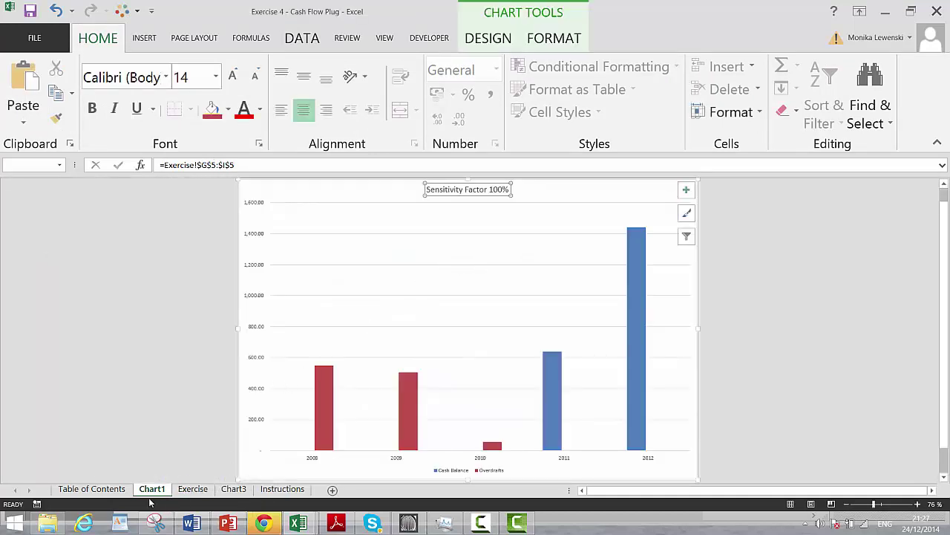
pyautogui.click(191, 489)
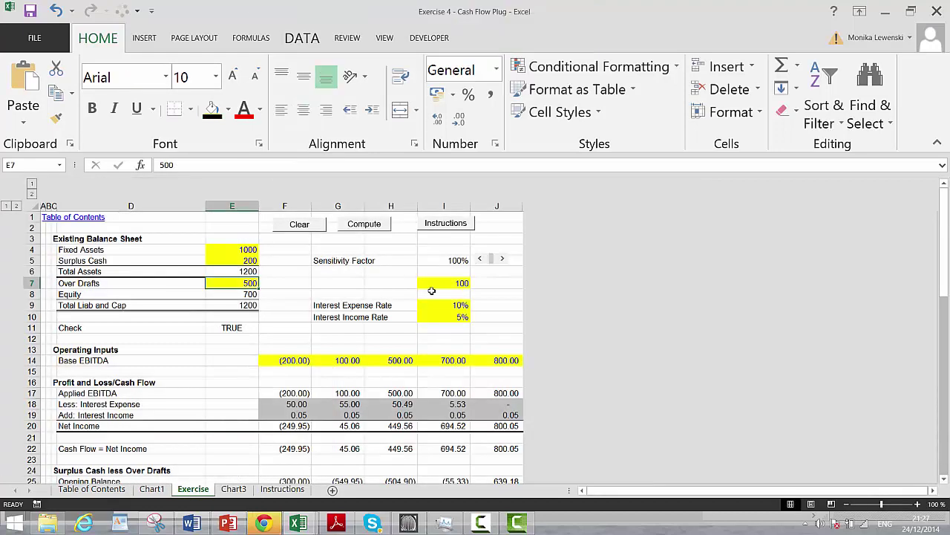
# Set the scroll bar's cell link to Exercise!$I$7 and step the factor up to 104%.
pyautogui.rightClick(496, 262)
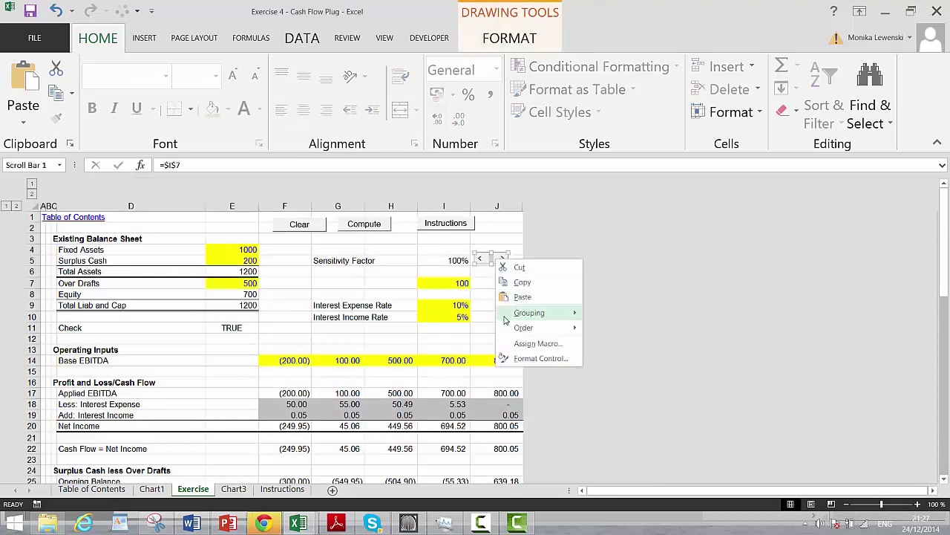
pyautogui.click(512, 358)
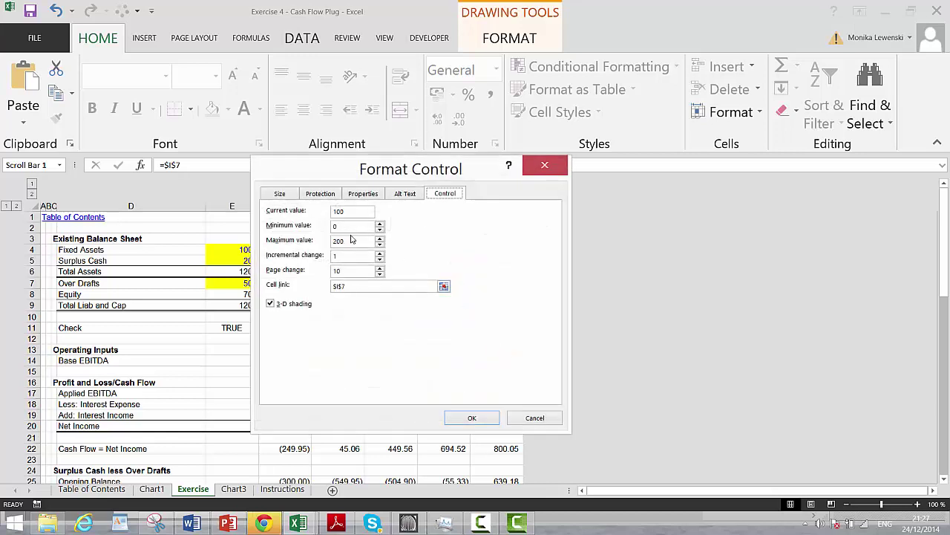
pyautogui.click(443, 286)
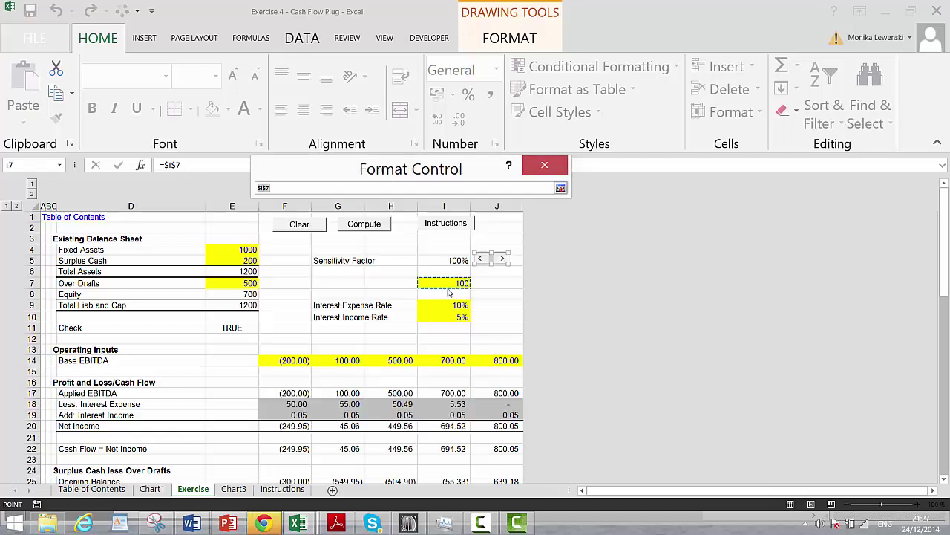
pyautogui.click(276, 490)
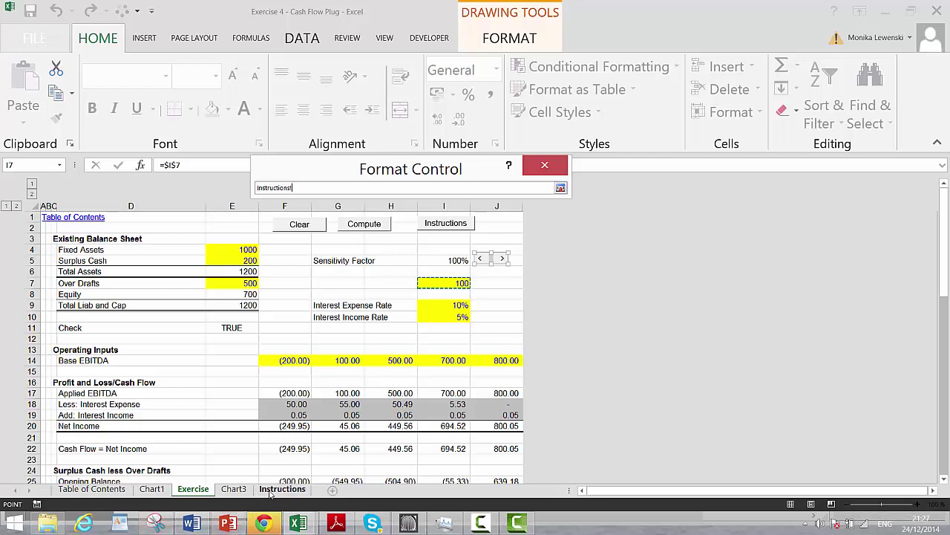
pyautogui.click(281, 490)
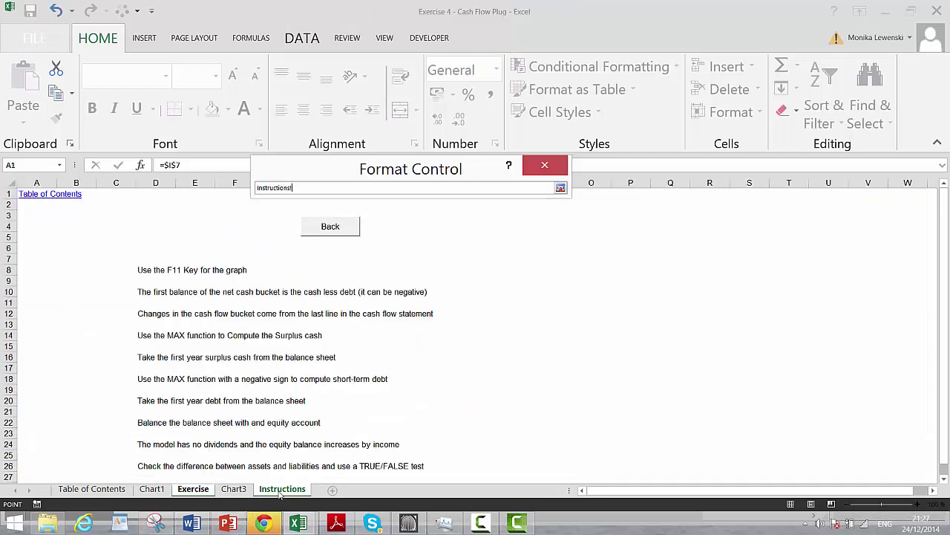
pyautogui.click(193, 489)
pyautogui.click(454, 282)
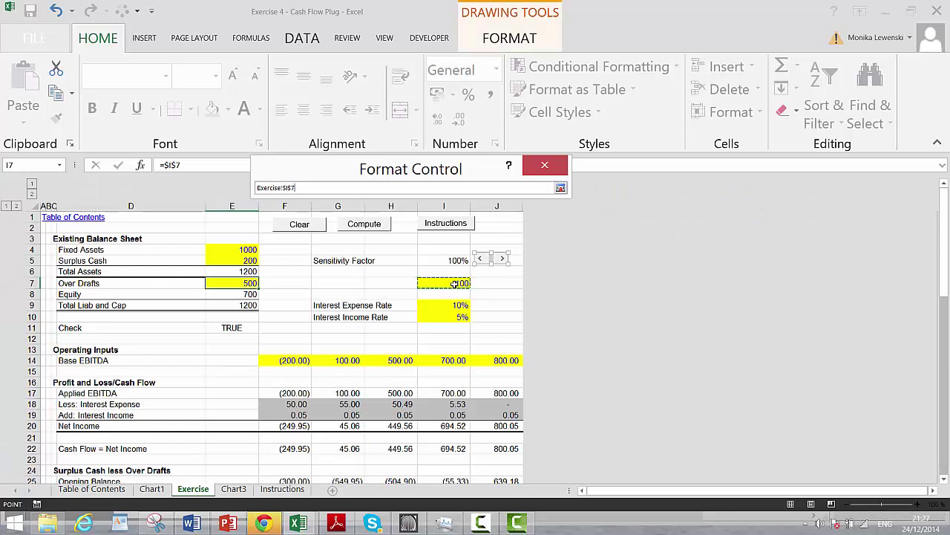
pyautogui.press('Return')
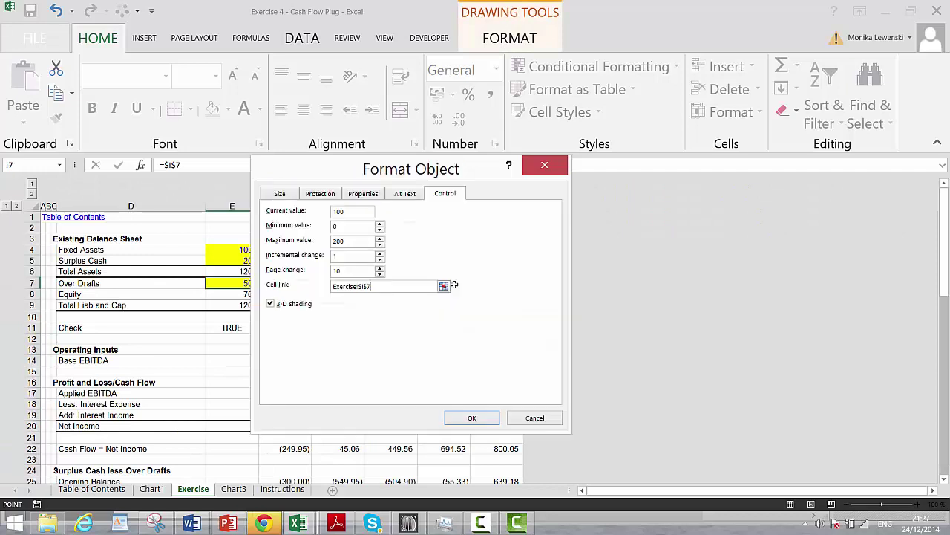
pyautogui.click(466, 416)
pyautogui.click(496, 294)
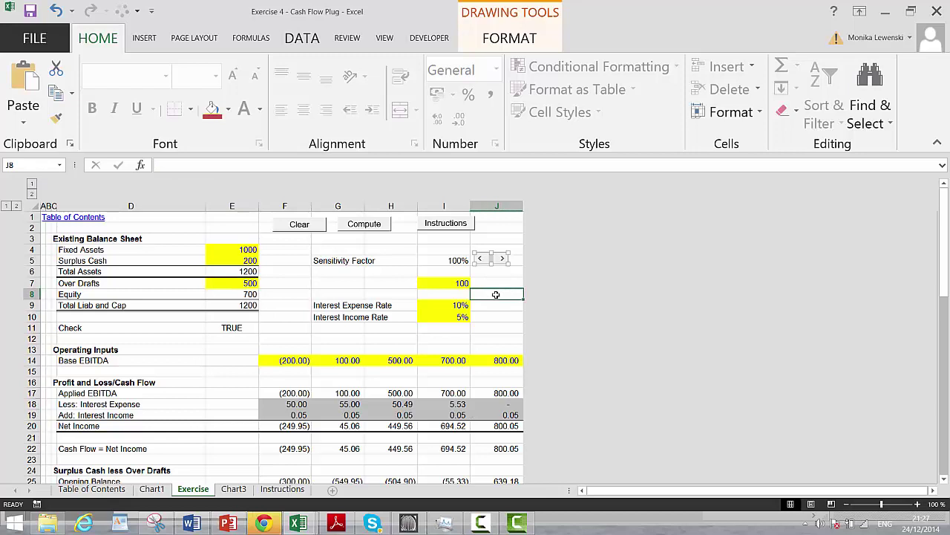
pyautogui.click(502, 261)
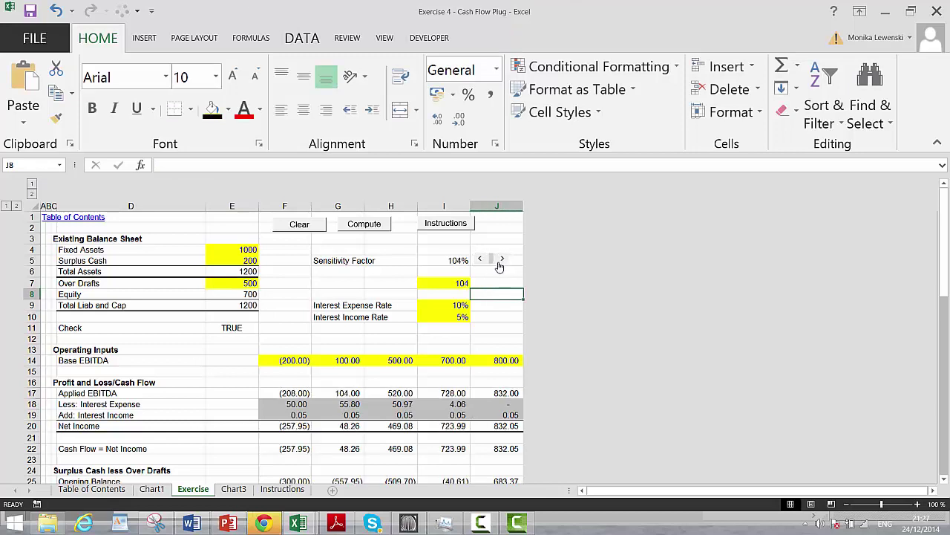
# Copy the sensitivity scroll bar onto Chart1 and position it beside the chart title.
pyautogui.rightClick(494, 265)
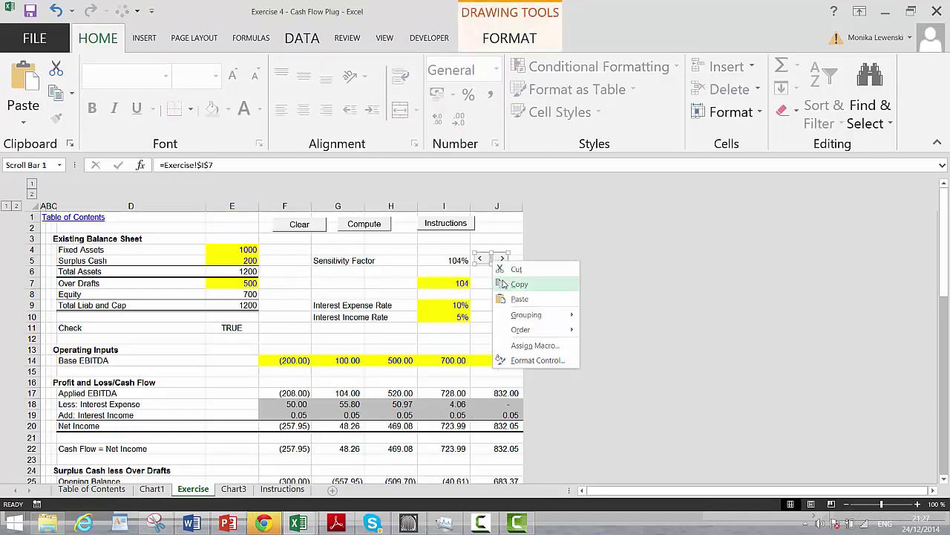
pyautogui.click(502, 284)
pyautogui.hotkey('ctrl', 'pageup')
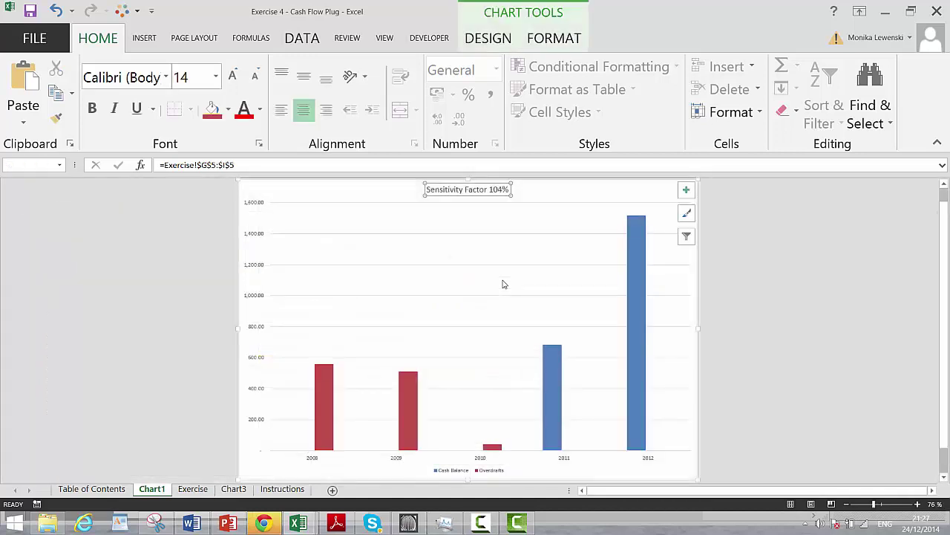
pyautogui.click(379, 191)
pyautogui.hotkey('ctrl', 'v')
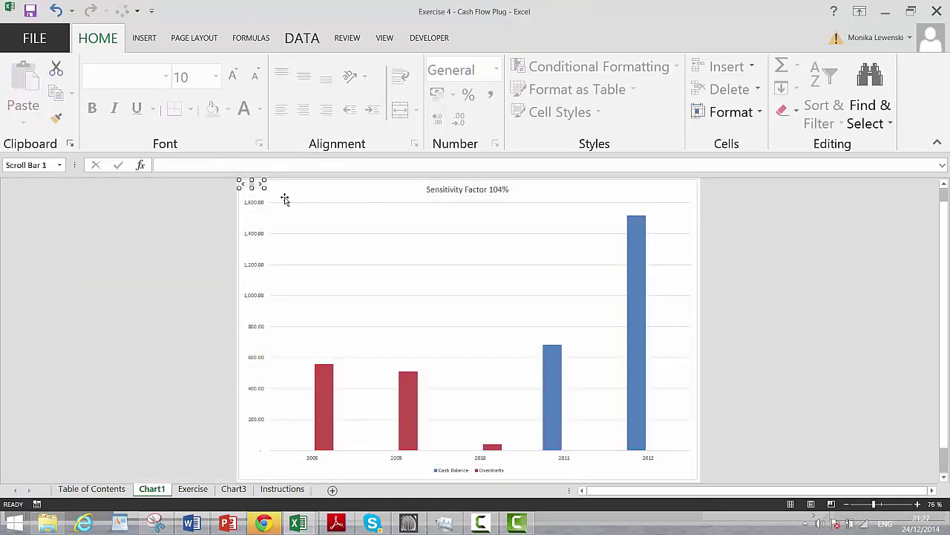
pyautogui.moveTo(247, 185); pyautogui.dragTo(528, 216)
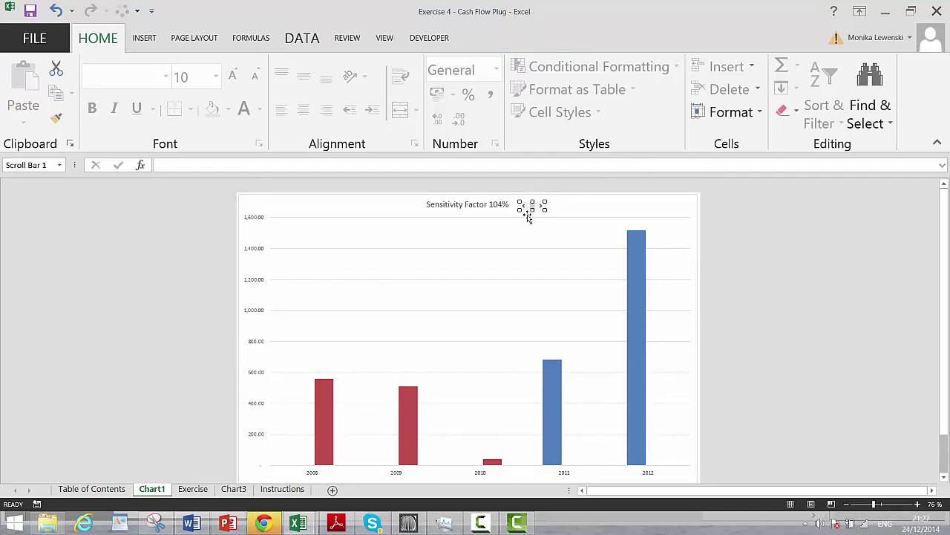
pyautogui.click(526, 253)
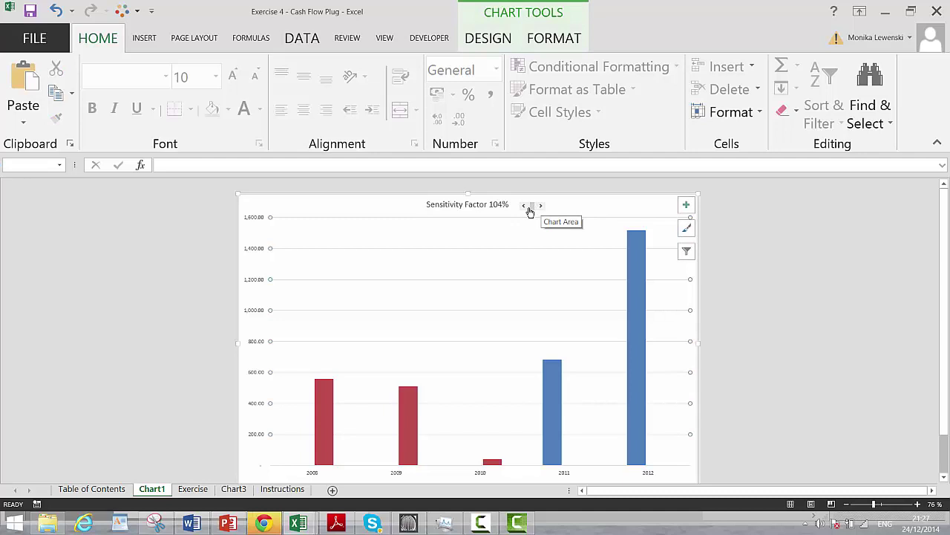
# Use the chart's scroll bar to set the sensitivity factor to 75%, then go back to the Exercise sheet.
pyautogui.click(524, 208)
pyautogui.click(524, 208)
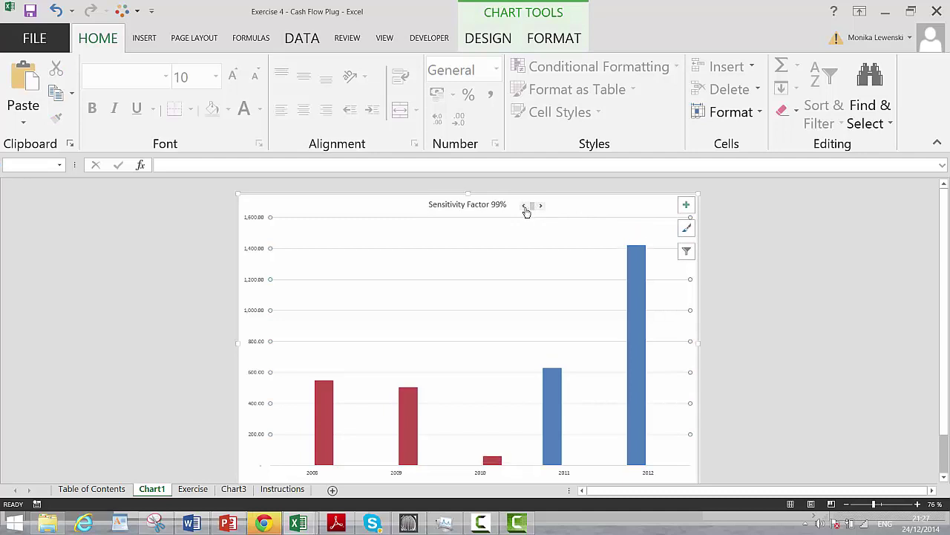
pyautogui.click(525, 208)
pyautogui.click(524, 208)
pyautogui.doubleClick(526, 217)
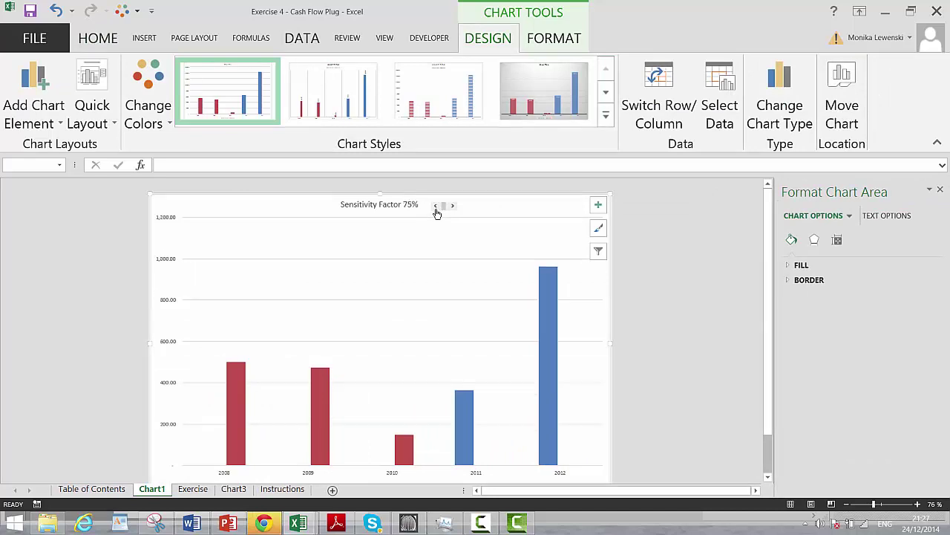
pyautogui.click(436, 207)
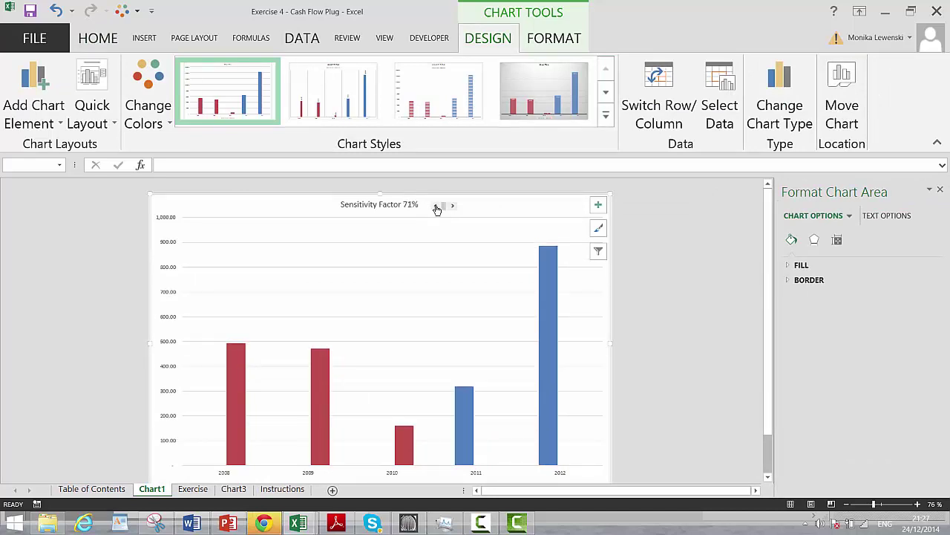
pyautogui.click(437, 208)
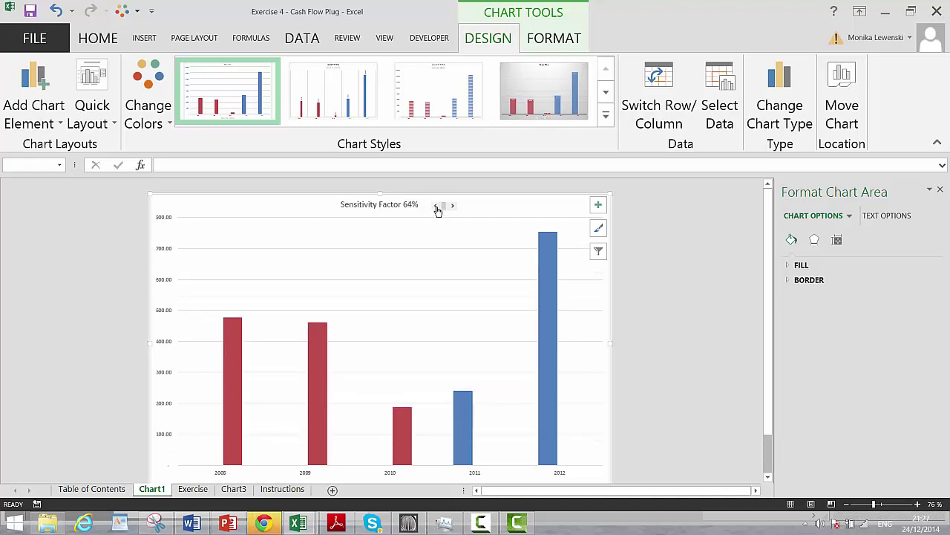
pyautogui.click(436, 209)
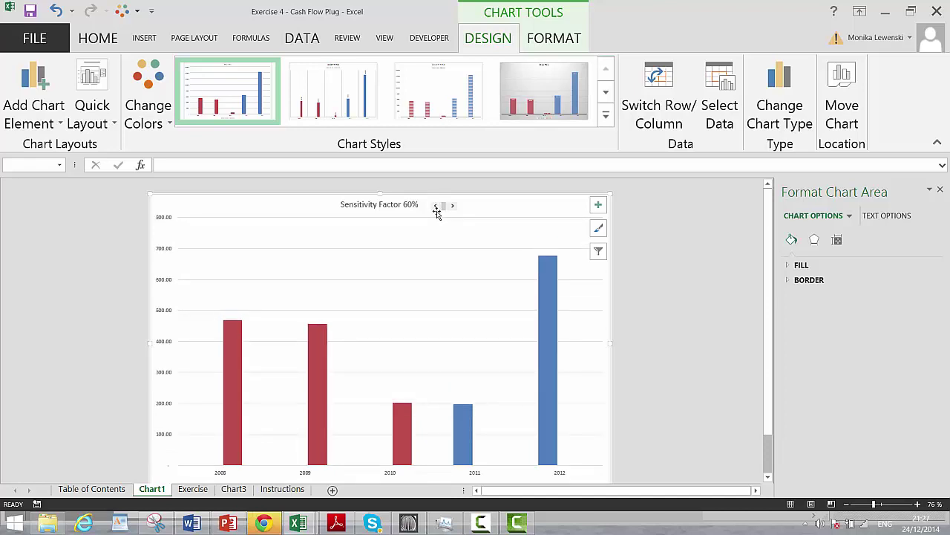
pyautogui.click(452, 207)
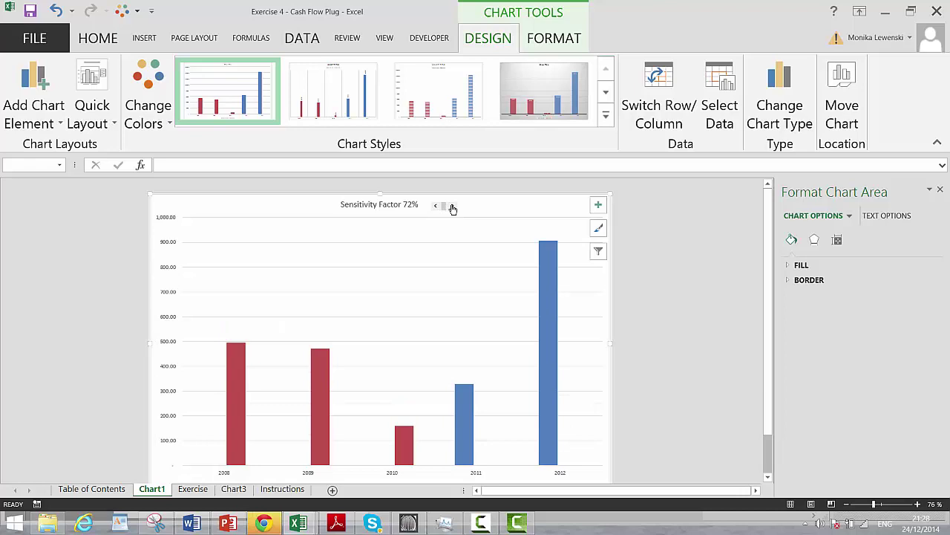
pyautogui.click(452, 208)
pyautogui.click(452, 209)
pyautogui.click(453, 211)
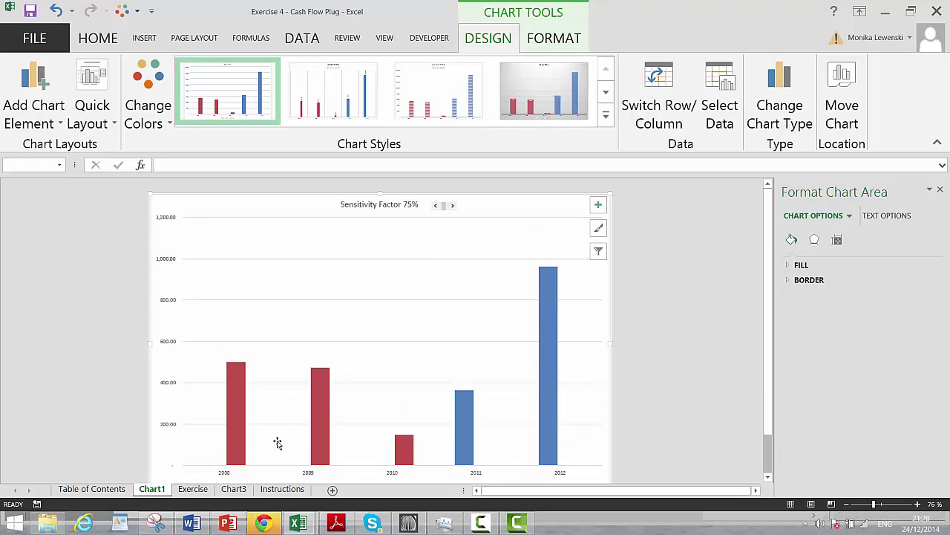
pyautogui.click(193, 490)
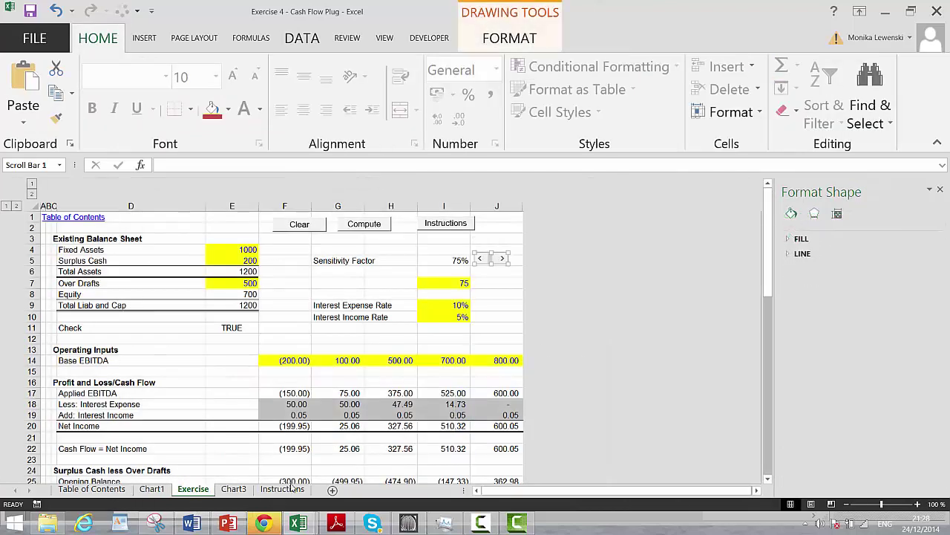
# Enter financeEnergyInstitute.com in cell E68 below the graph data, then scroll back up.
pyautogui.click(242, 451)
pyautogui.press('pagedown')
pyautogui.press('pagedown')
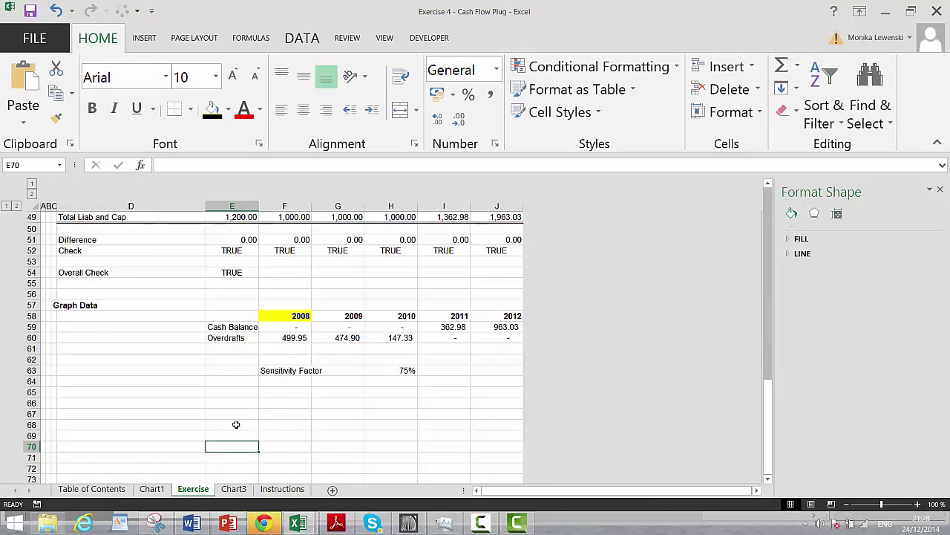
pyautogui.click(237, 424)
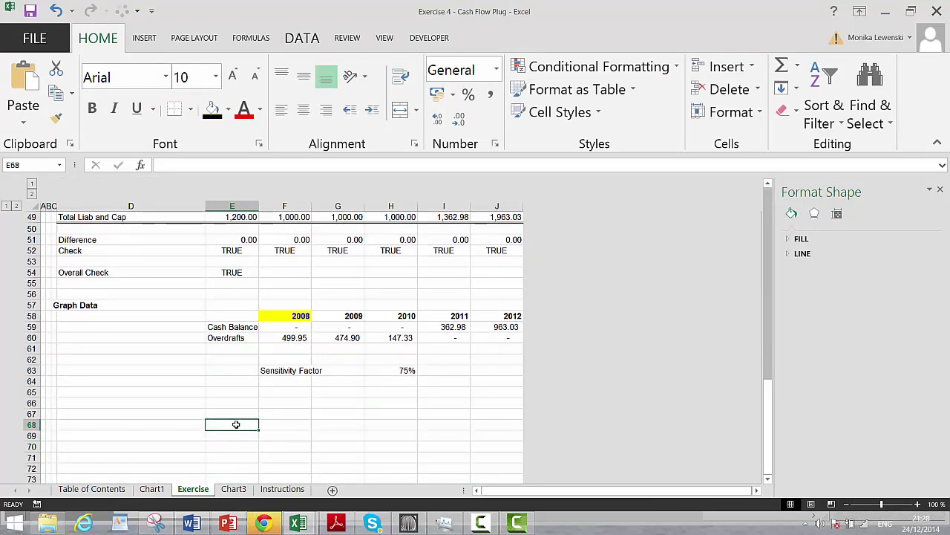
pyautogui.write('financee')
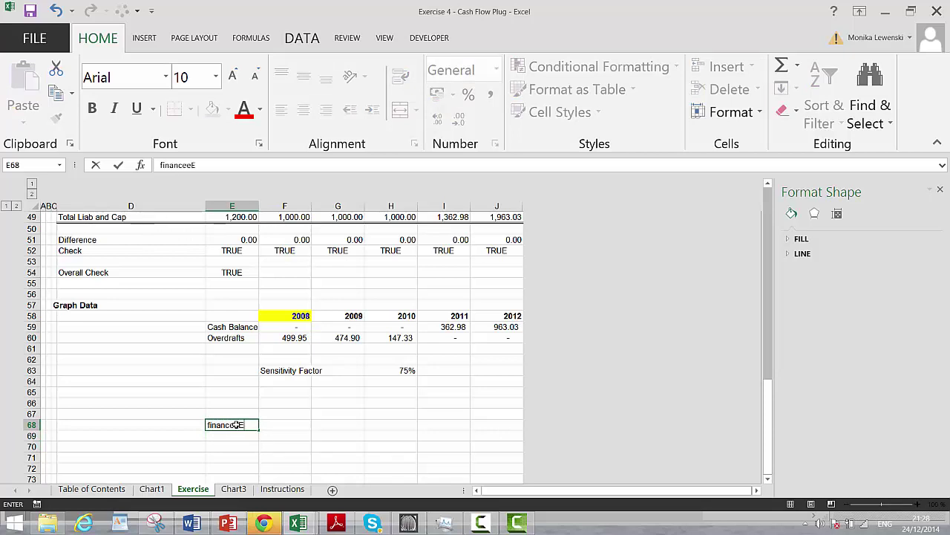
pyautogui.write('nergyInstitute.com')
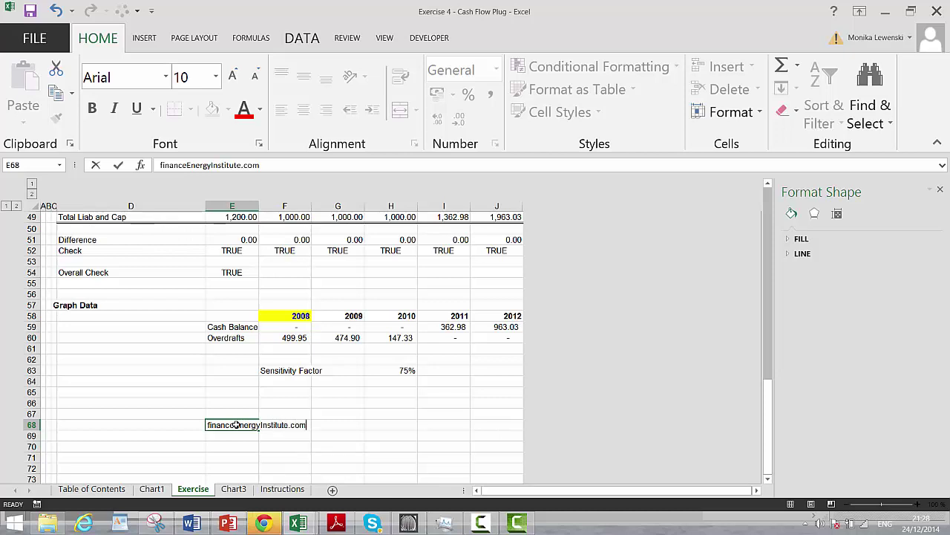
pyautogui.press('Return')
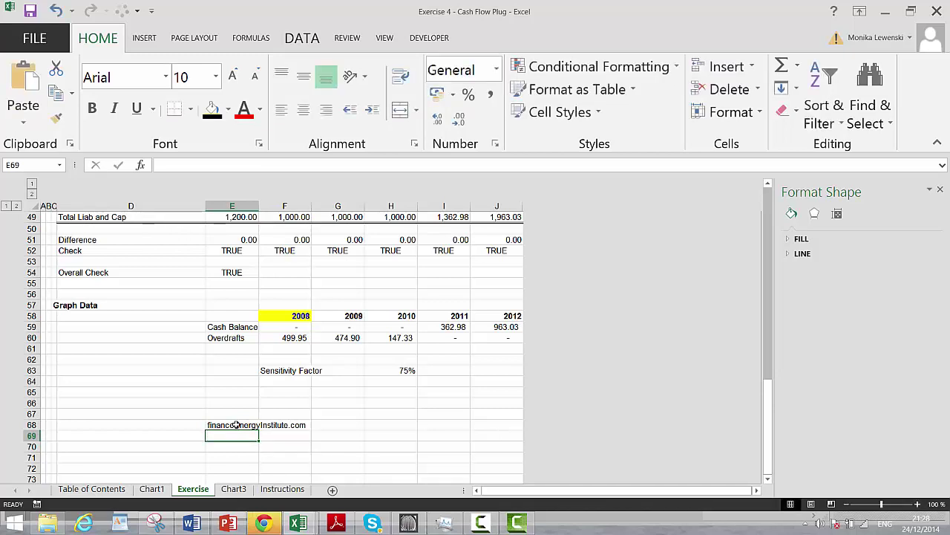
pyautogui.click(236, 425)
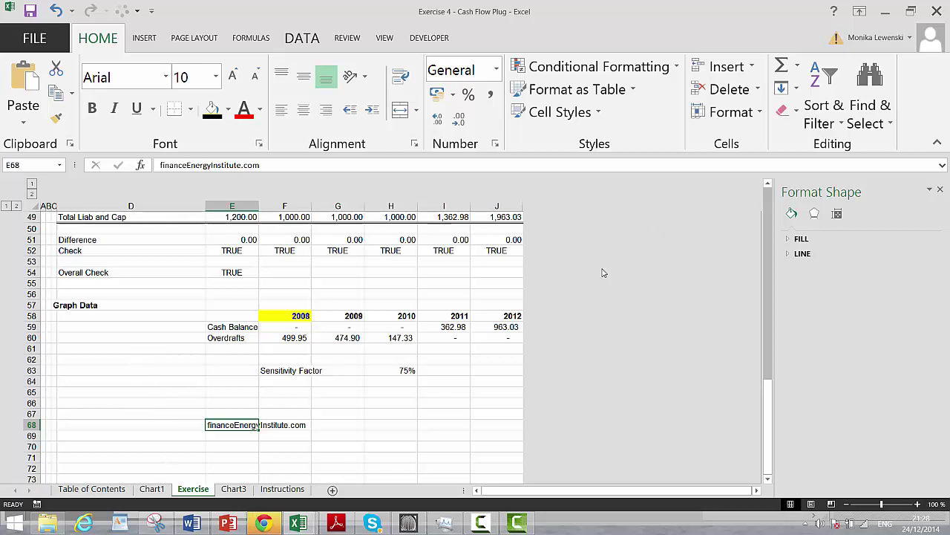
pyautogui.scroll(5, 769, 209)
pyautogui.scroll(10, 769, 208)
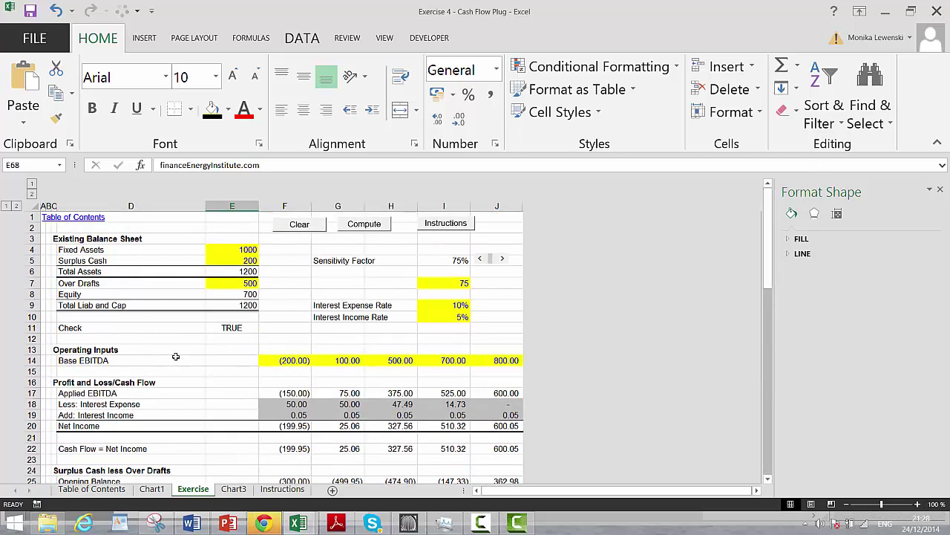
pyautogui.click(204, 330)
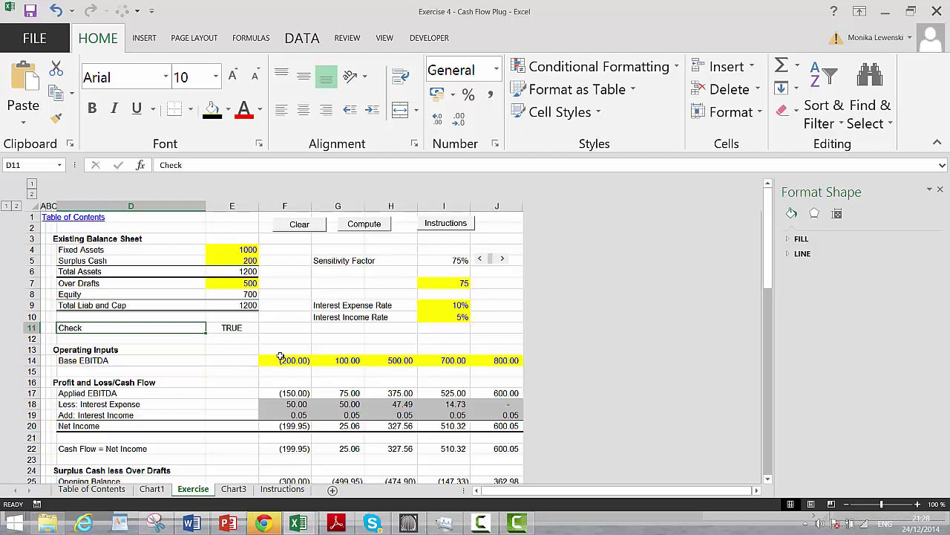
pyautogui.click(482, 524)
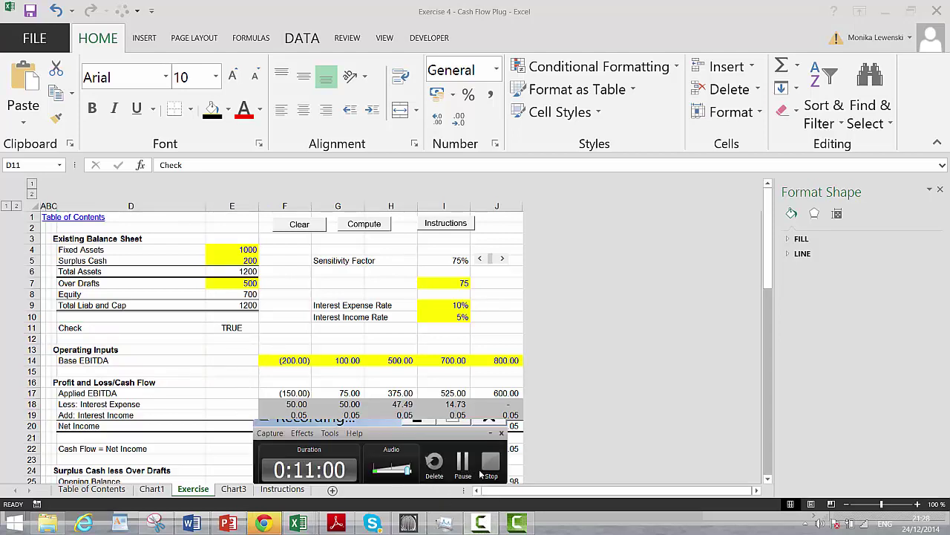